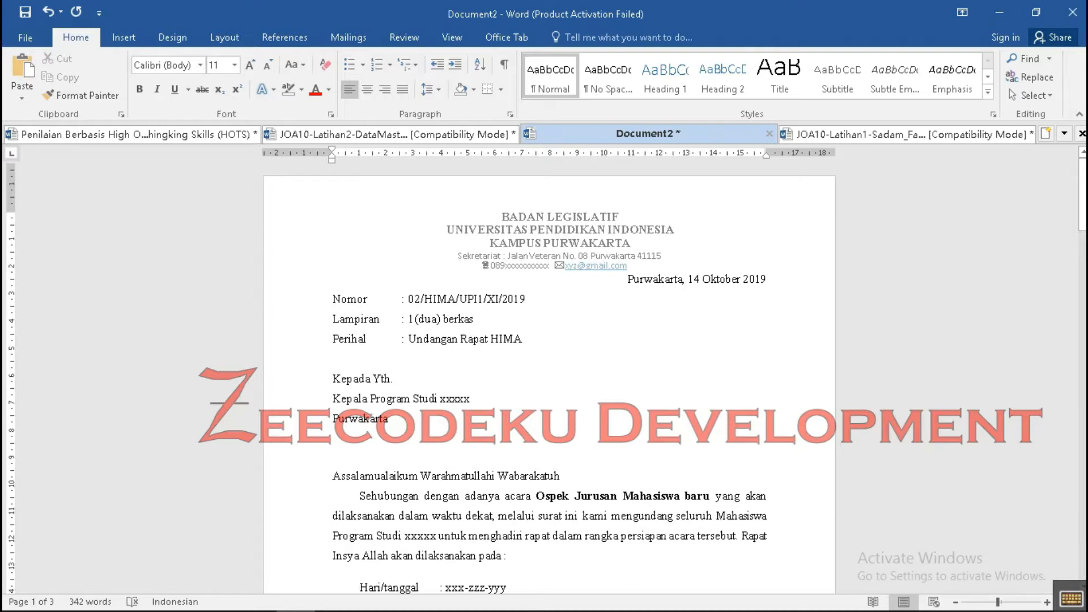
# Read through the invitation letter on page 1, from the reference number to the closing paragraph.
pyautogui.scroll(-4, 549, 374)
pyautogui.scroll(2, 549, 374)
pyautogui.click(388, 318)
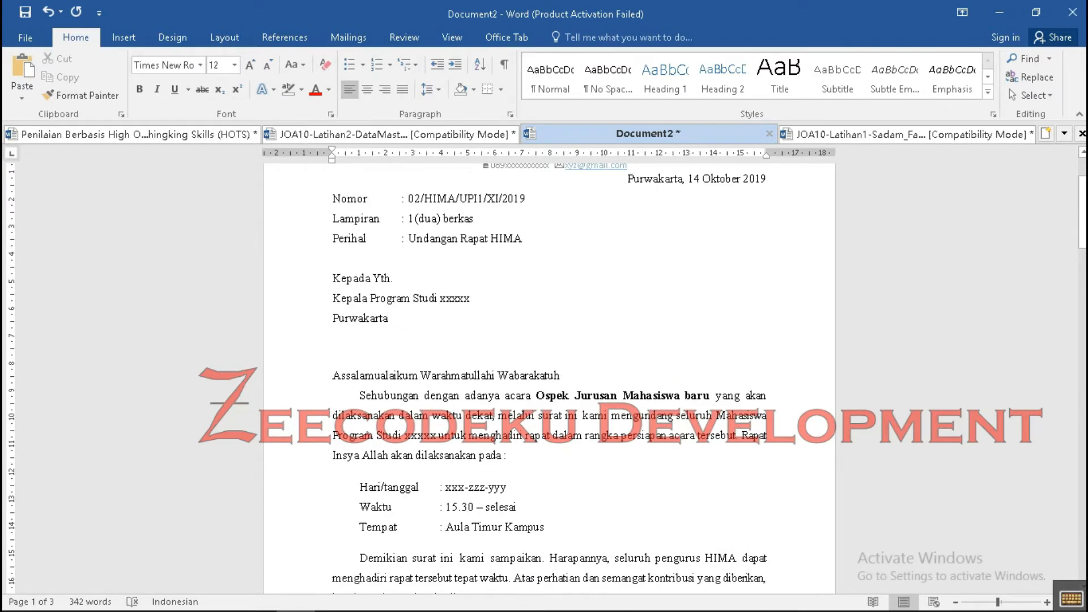
pyautogui.scroll(1, 548, 374)
pyautogui.scroll(-7, 548, 374)
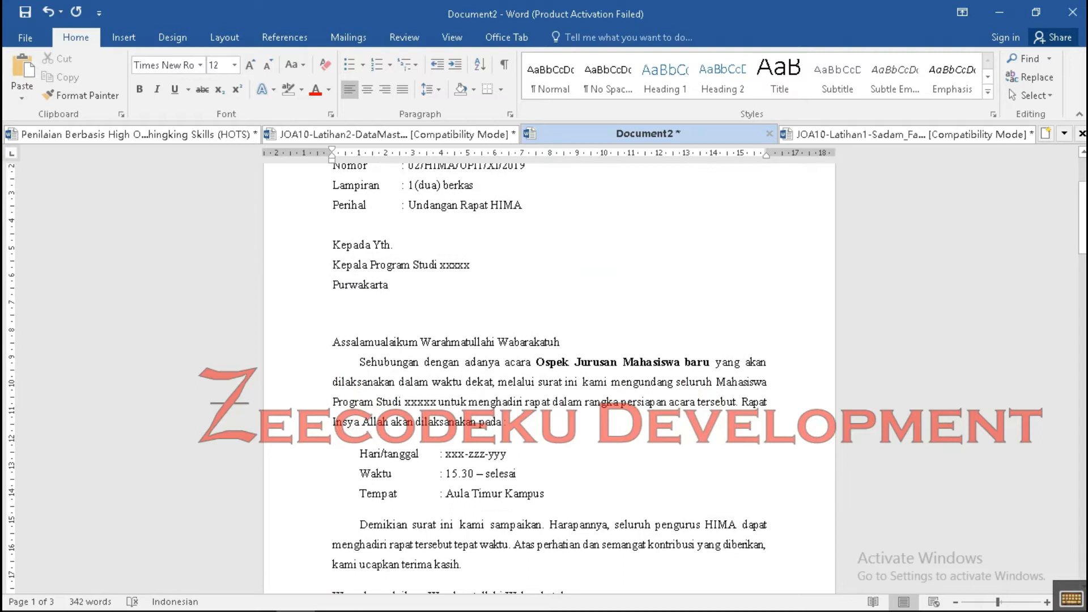
pyautogui.scroll(1, 549, 374)
pyautogui.scroll(2, 548, 374)
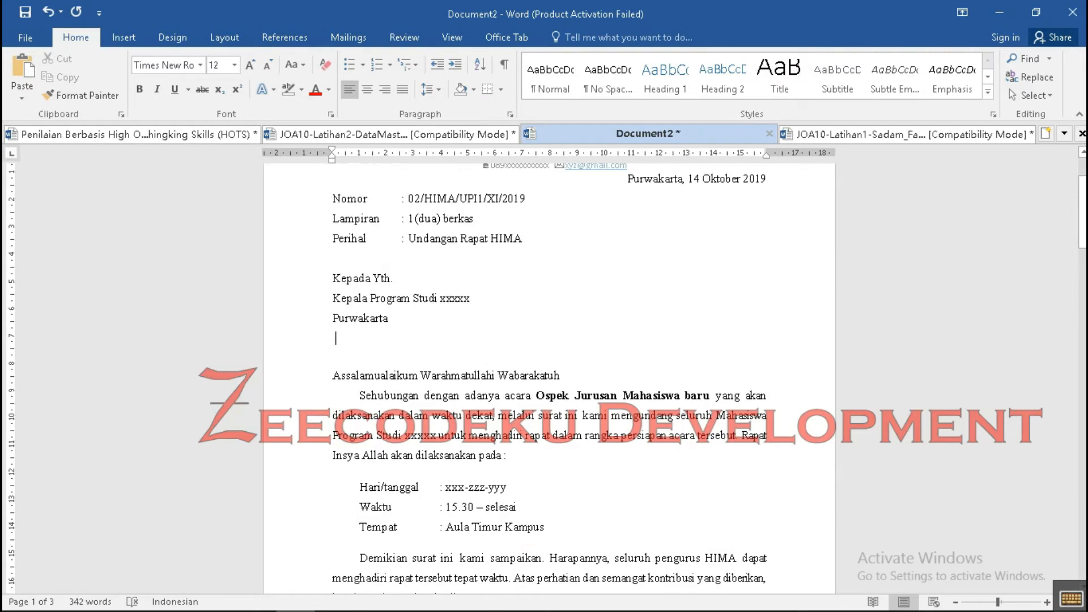
pyautogui.scroll(-3, 549, 374)
pyautogui.scroll(2, 549, 374)
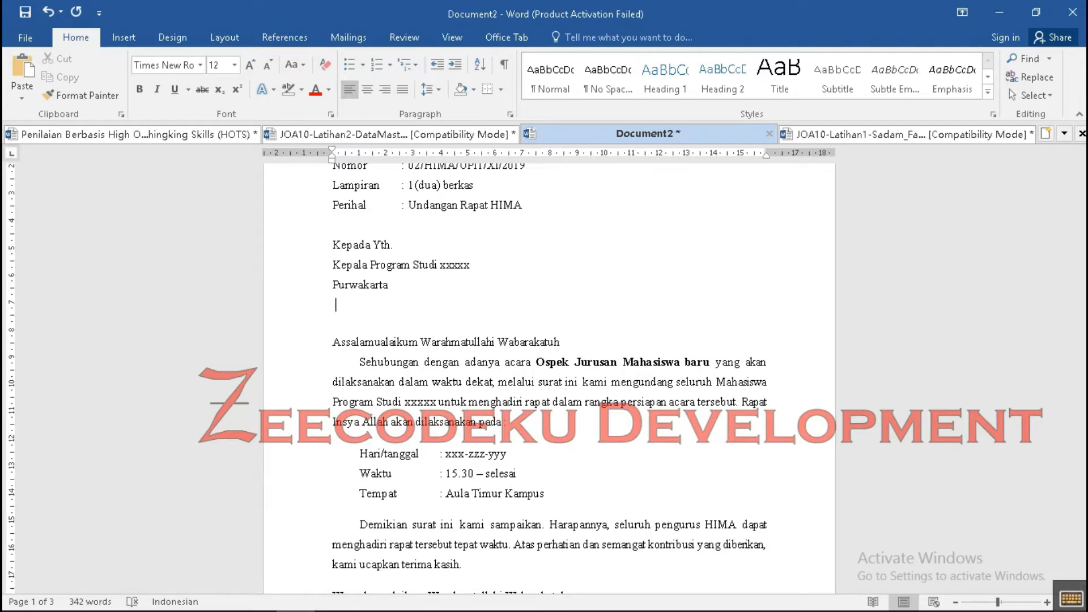
# Compare the letter copies on all three pages, including the recipient line "Kepala Program Studi xxxxx" on page 1.
pyautogui.scroll(-11, 549, 374)
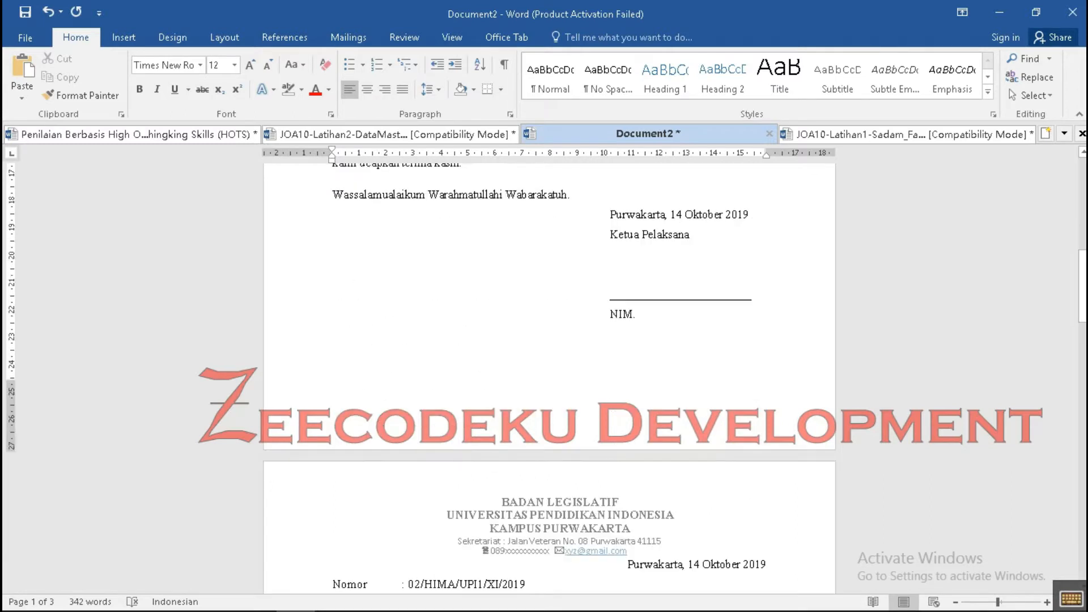
pyautogui.scroll(-15, 549, 374)
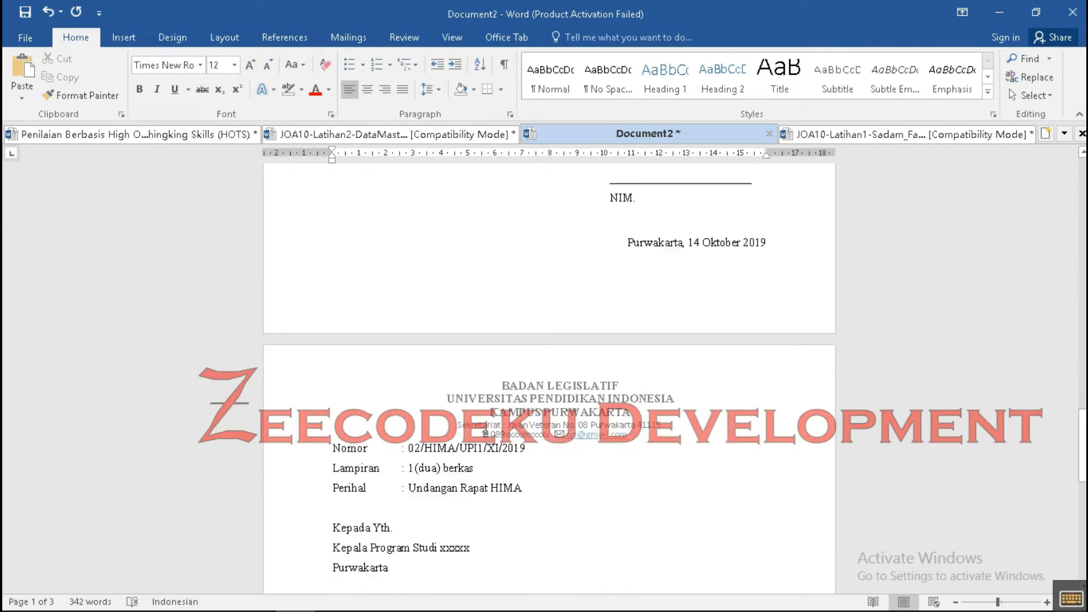
pyautogui.scroll(10, 548, 374)
pyautogui.scroll(-7, 548, 374)
pyautogui.scroll(3, 548, 374)
pyautogui.scroll(6, 549, 374)
pyautogui.scroll(-12, 549, 374)
pyautogui.scroll(8, 548, 374)
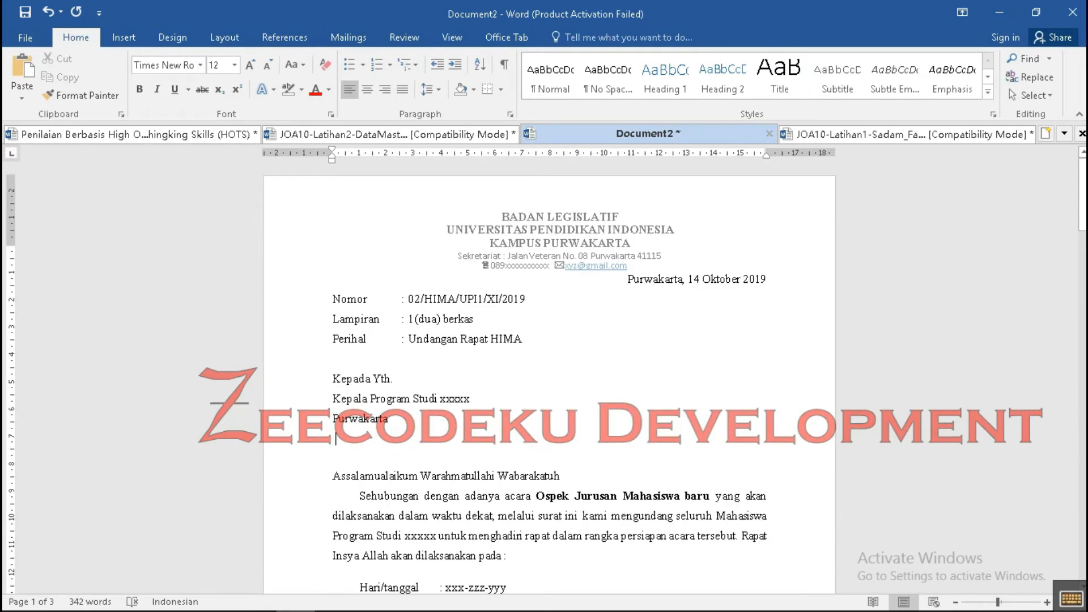
pyautogui.scroll(-6, 548, 374)
pyautogui.scroll(7, 549, 374)
pyautogui.scroll(-4, 549, 374)
pyautogui.scroll(-18, 549, 374)
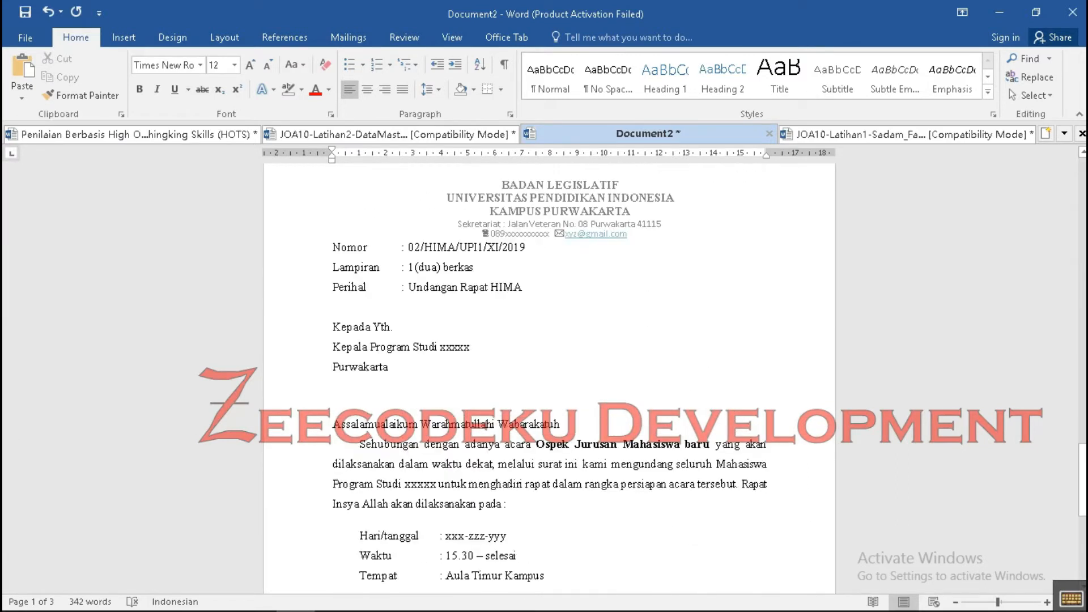
pyautogui.scroll(-18, 549, 374)
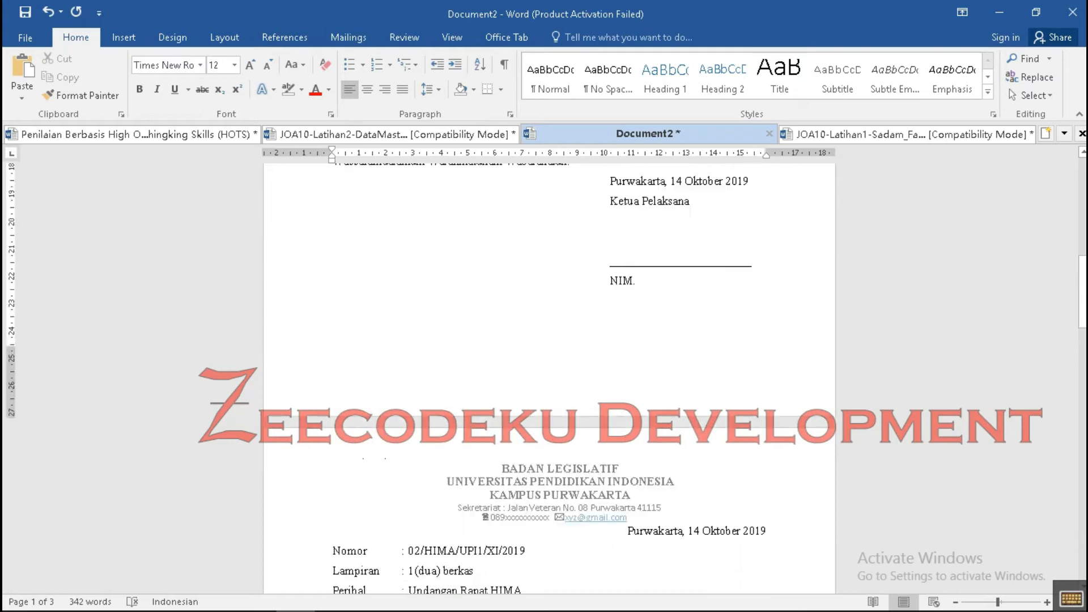
pyautogui.scroll(3, 548, 374)
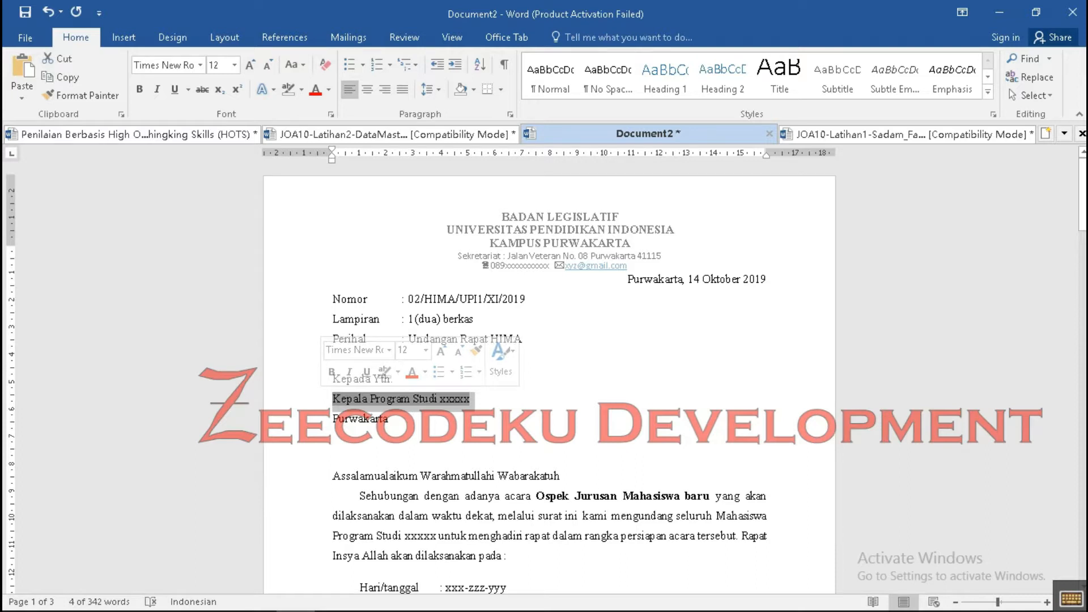
pyautogui.click(470, 398)
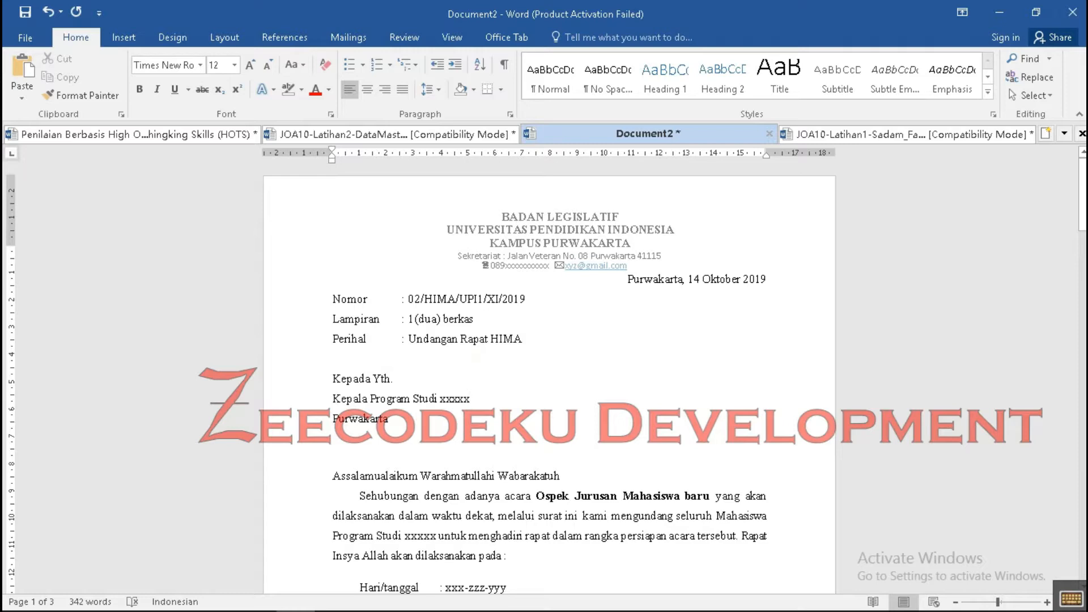
# Look through the three letter pages again, checking the date, recipient, event details and signature block of each copy.
pyautogui.scroll(-20, 549, 374)
pyautogui.scroll(7, 549, 374)
pyautogui.scroll(-2, 549, 374)
pyautogui.scroll(2, 549, 374)
pyautogui.scroll(-18, 549, 374)
pyautogui.scroll(-15, 549, 374)
pyautogui.scroll(3, 549, 374)
pyautogui.scroll(5, 549, 374)
pyautogui.scroll(-11, 549, 374)
pyautogui.scroll(2, 549, 374)
pyautogui.scroll(-10, 549, 374)
pyautogui.scroll(8, 549, 374)
pyautogui.scroll(-6, 549, 385)
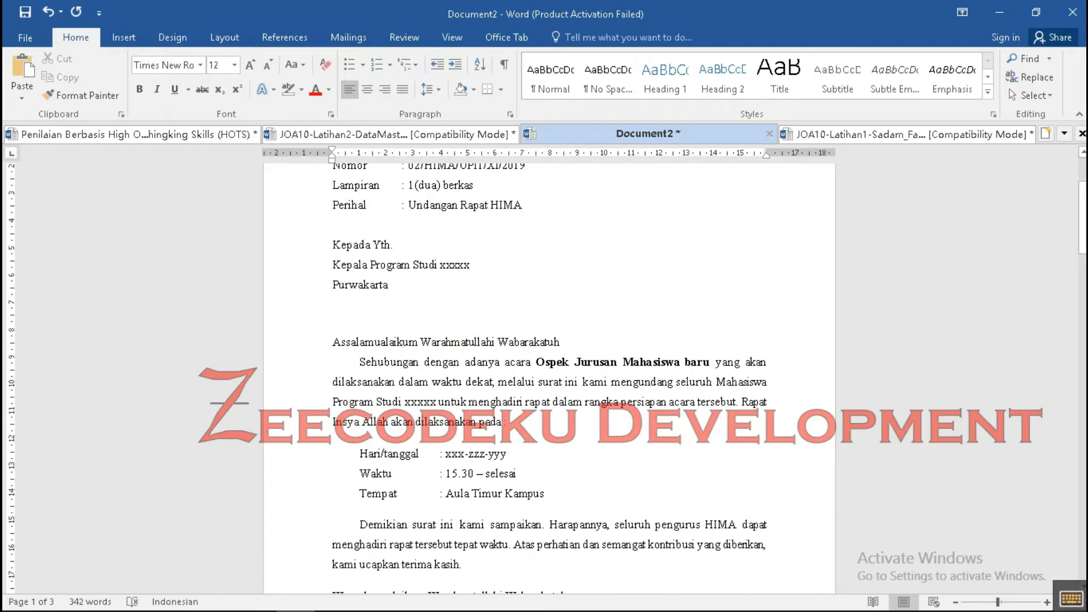
pyautogui.scroll(6, 548, 385)
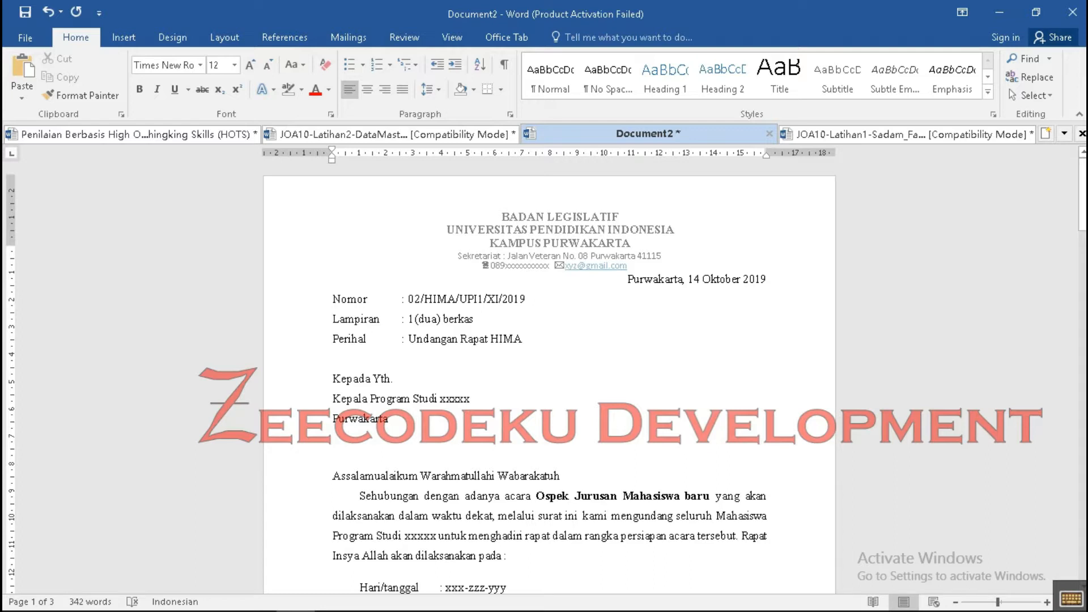
# Highlight the letter text from page 1 through the signature block on page 3, and clear the selection.
pyautogui.hotkey('ctrl', 'r')
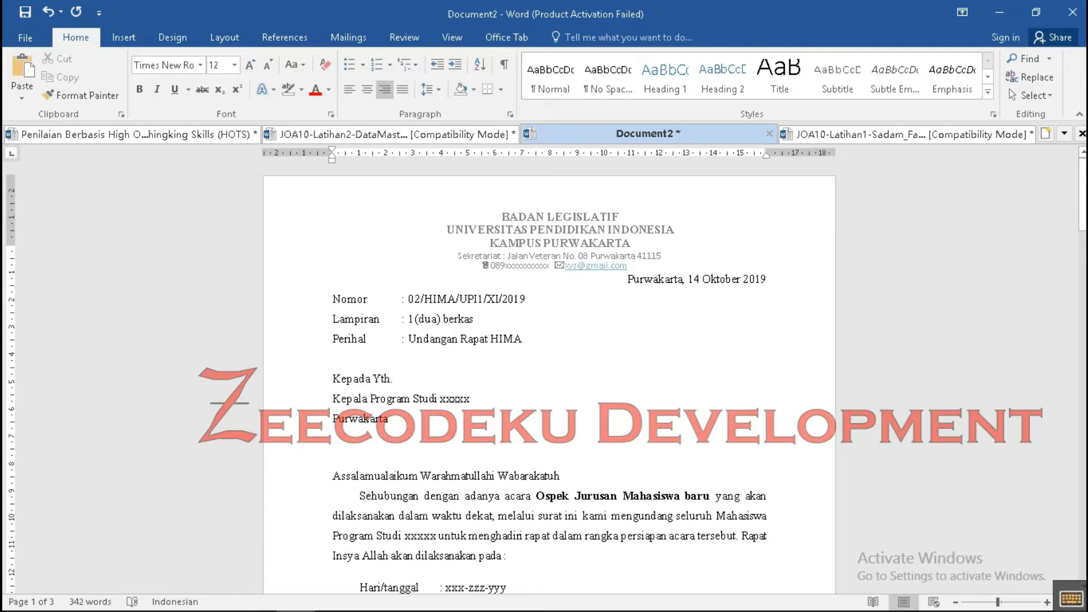
pyautogui.click(333, 359)
pyautogui.moveTo(350, 279); pyautogui.dragTo(640, 429)
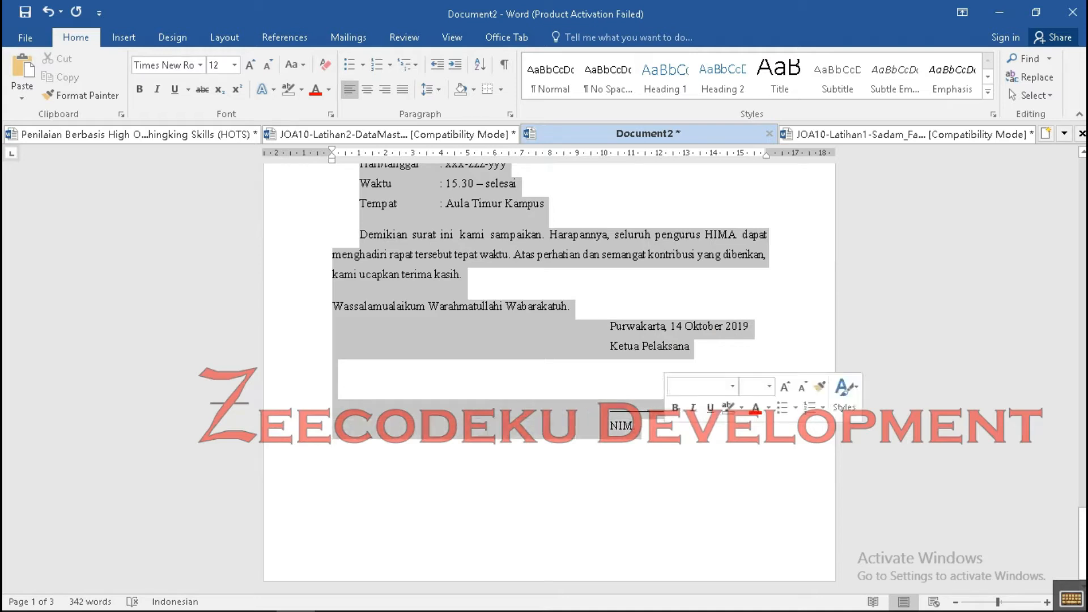
pyautogui.scroll(5, 549, 374)
pyautogui.click(480, 276)
pyautogui.scroll(7, 550, 374)
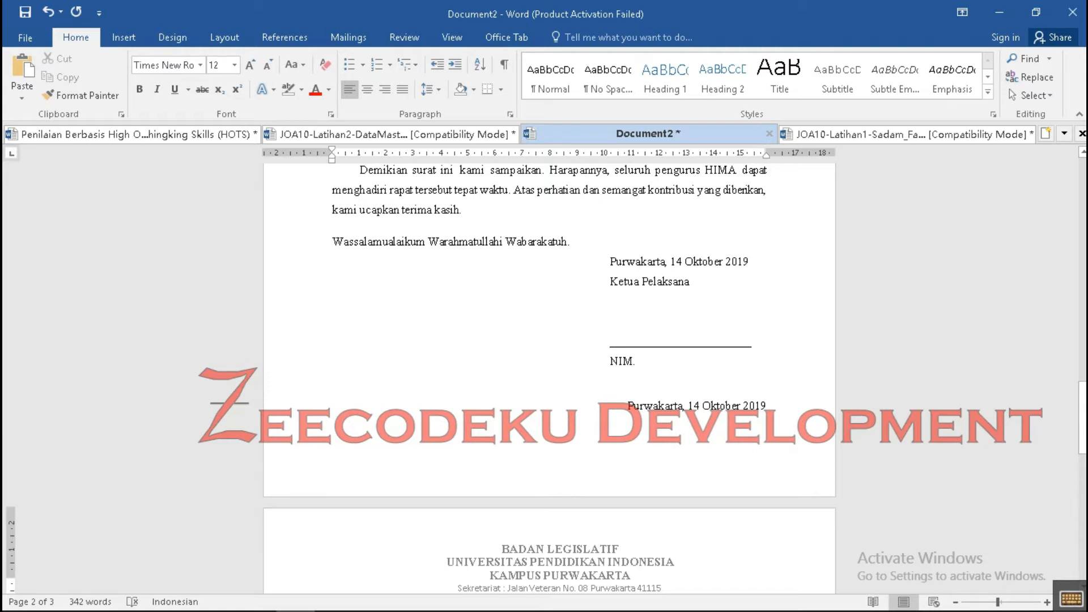
# Examine how the letters on pages 1 and 2 end and where the date line of the third letter sits.
pyautogui.scroll(12, 549, 374)
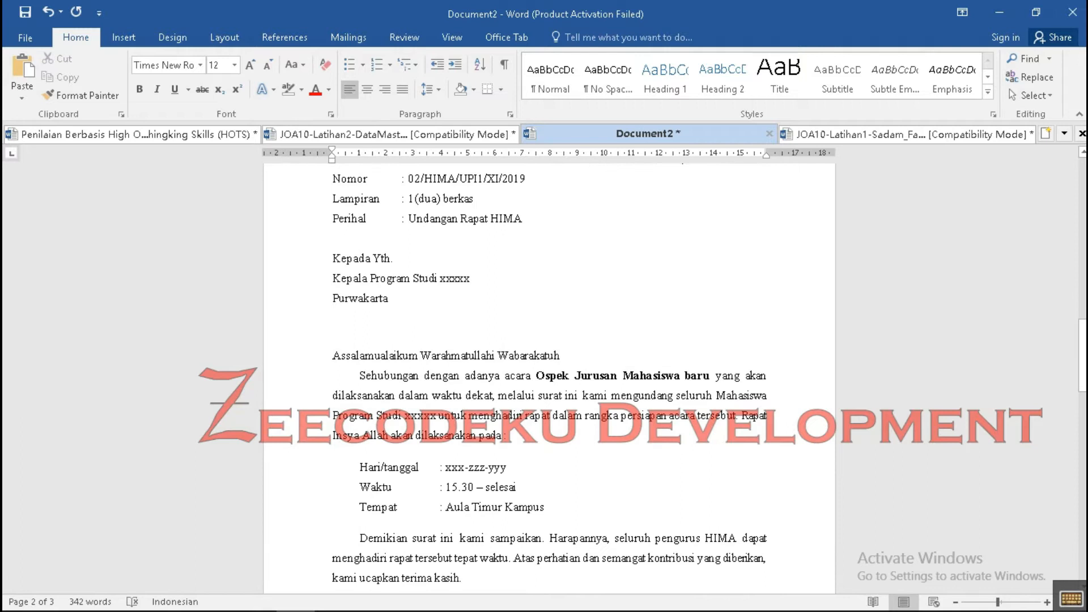
pyautogui.scroll(-10, 550, 374)
pyautogui.scroll(4, 549, 374)
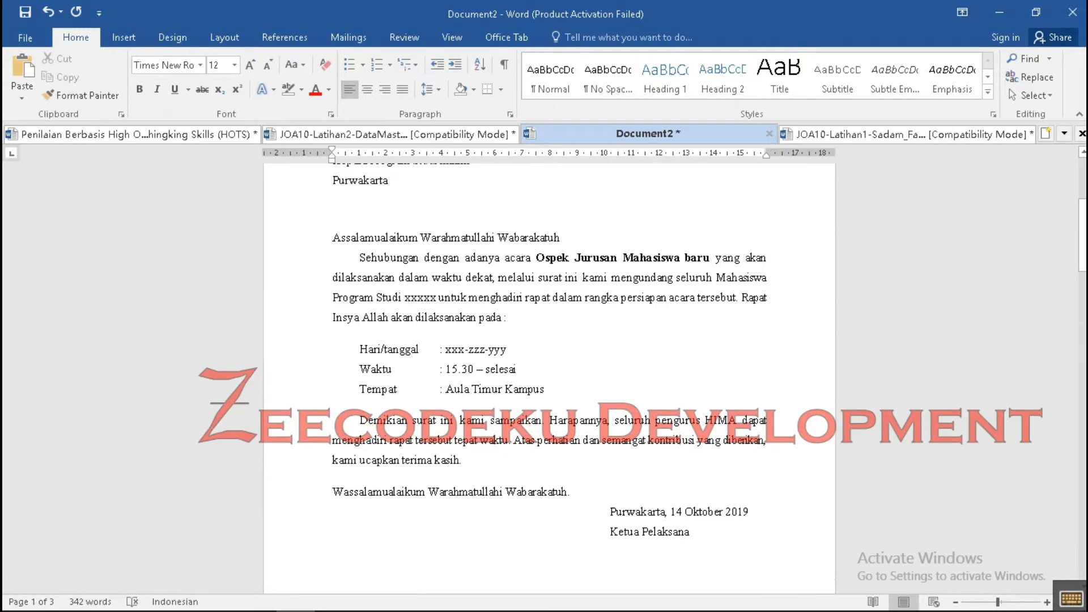
pyautogui.scroll(3, 550, 374)
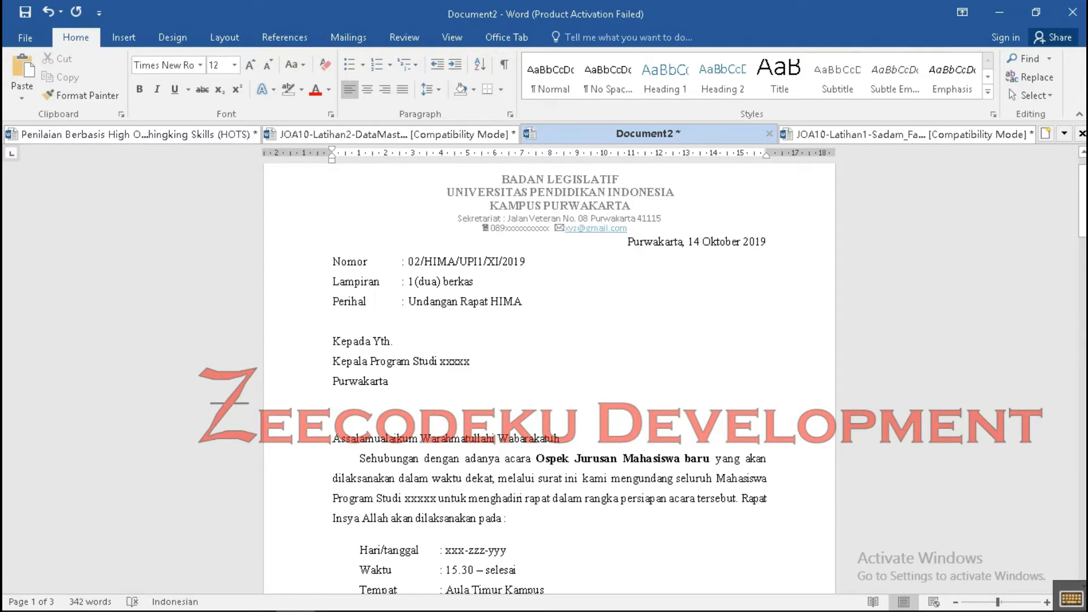
pyautogui.scroll(-10, 550, 374)
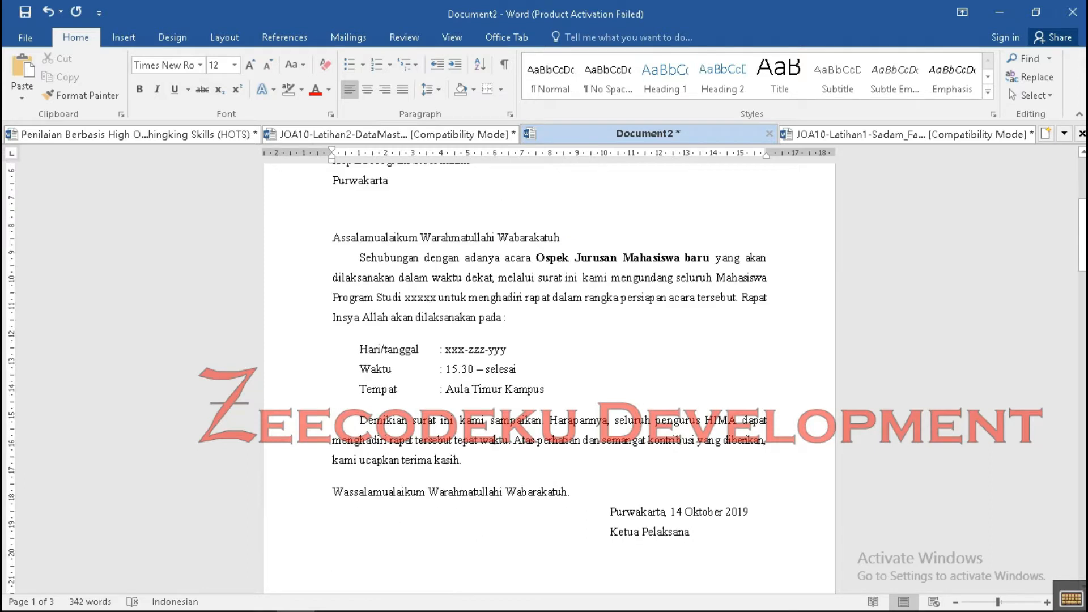
pyautogui.scroll(5, 549, 374)
pyautogui.scroll(5, 549, 374)
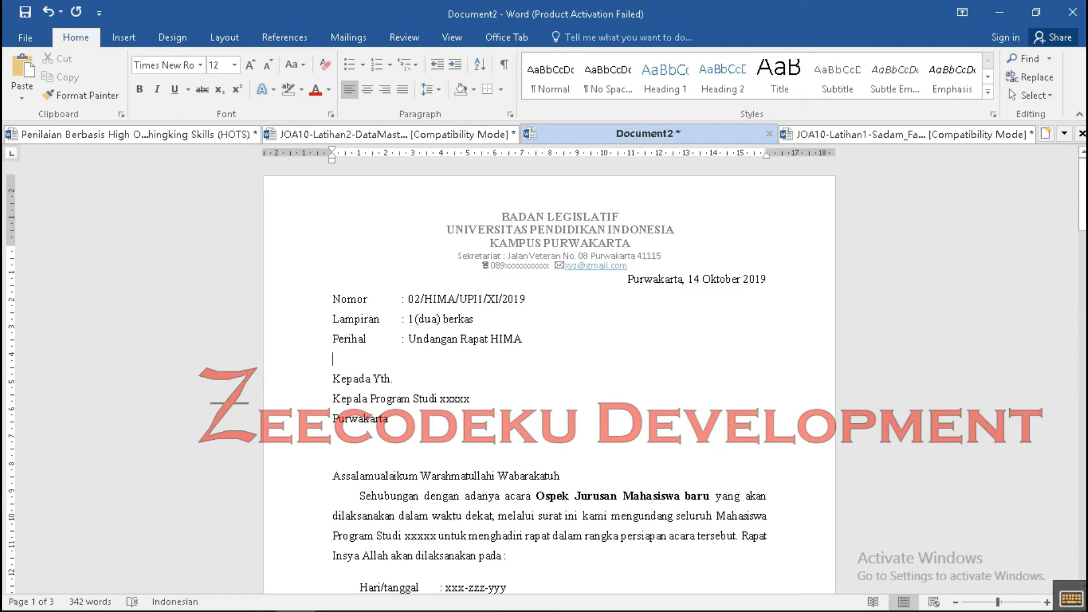
pyautogui.scroll(-16, 549, 374)
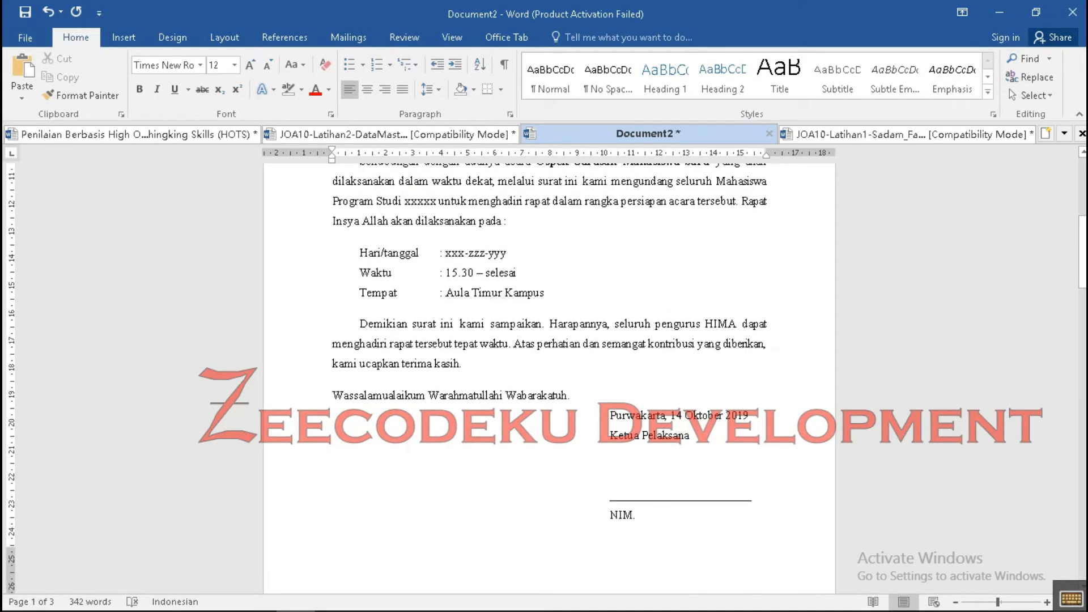
pyautogui.scroll(-3, 549, 374)
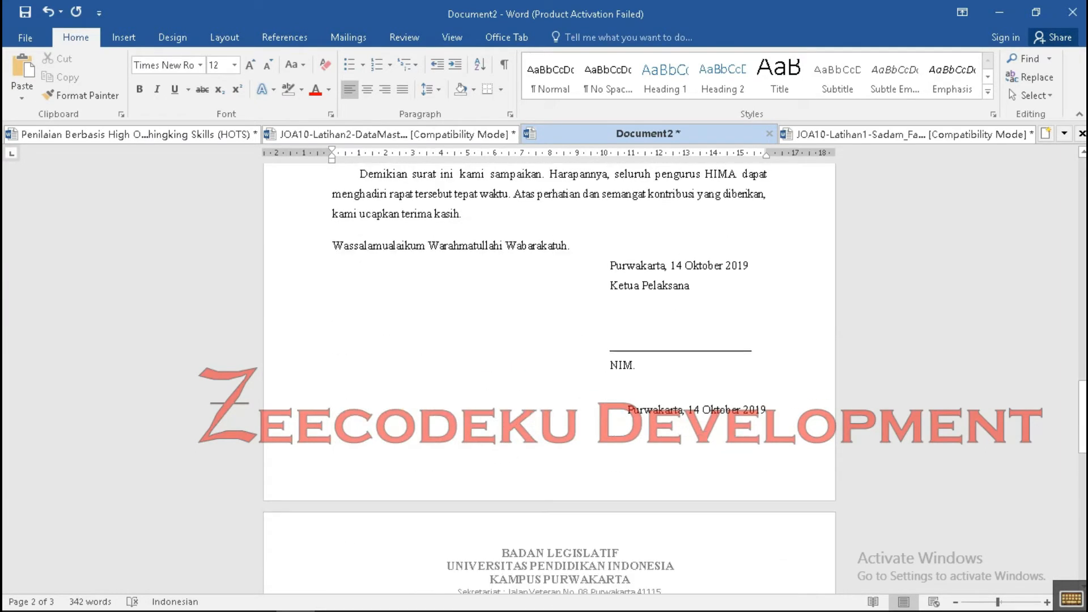
# Insert a blank paragraph above the stray date line at the end of page 2 to move it onto page 3.
pyautogui.click(635, 366)
pyautogui.scroll(-13, 550, 374)
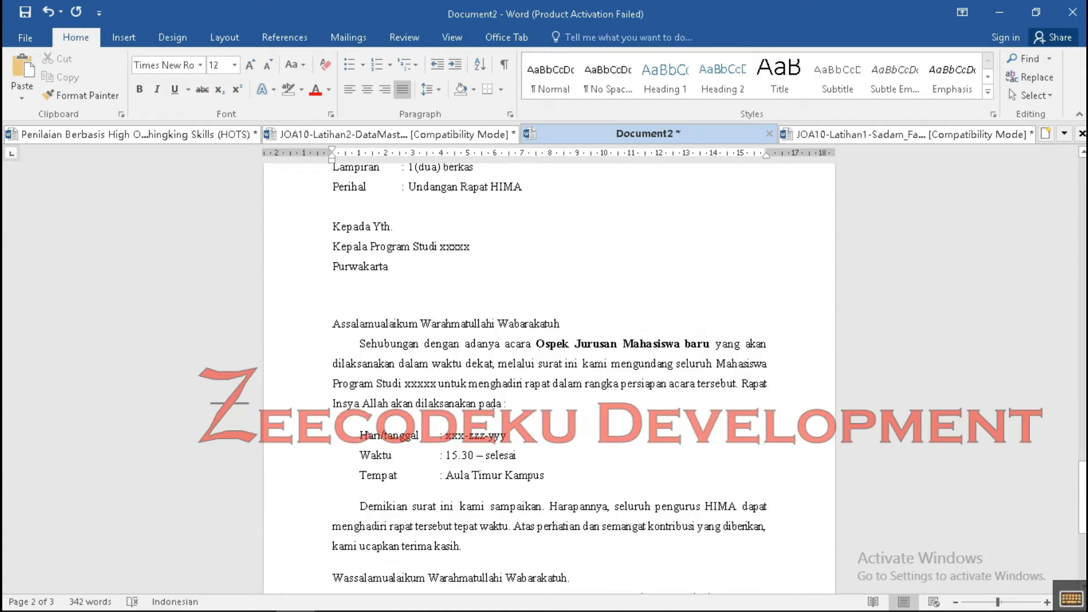
pyautogui.scroll(4, 550, 374)
pyautogui.scroll(6, 550, 374)
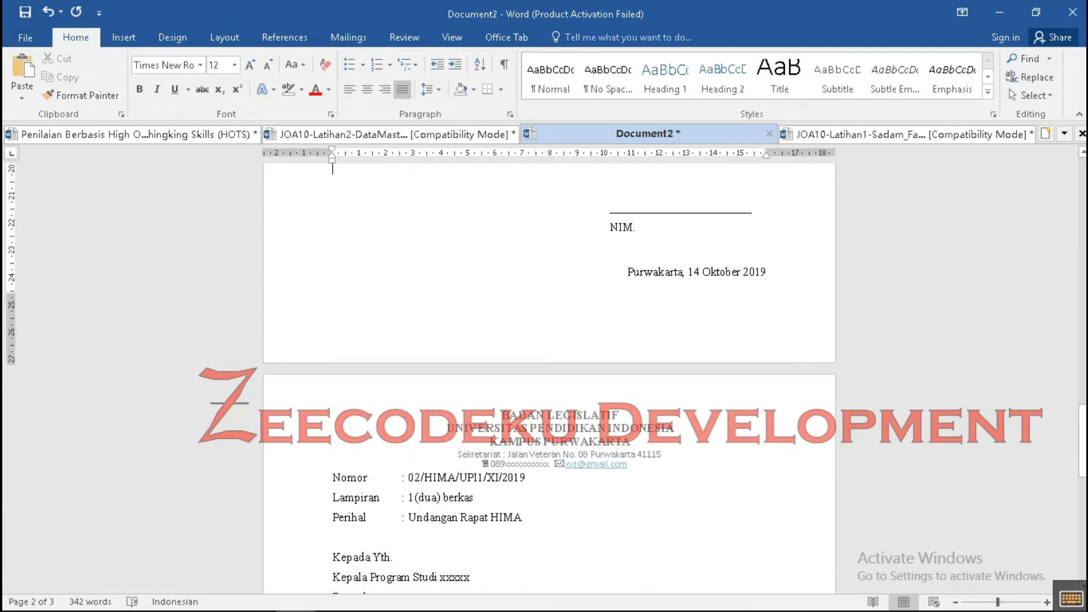
pyautogui.press('Return')
pyautogui.scroll(8, 550, 374)
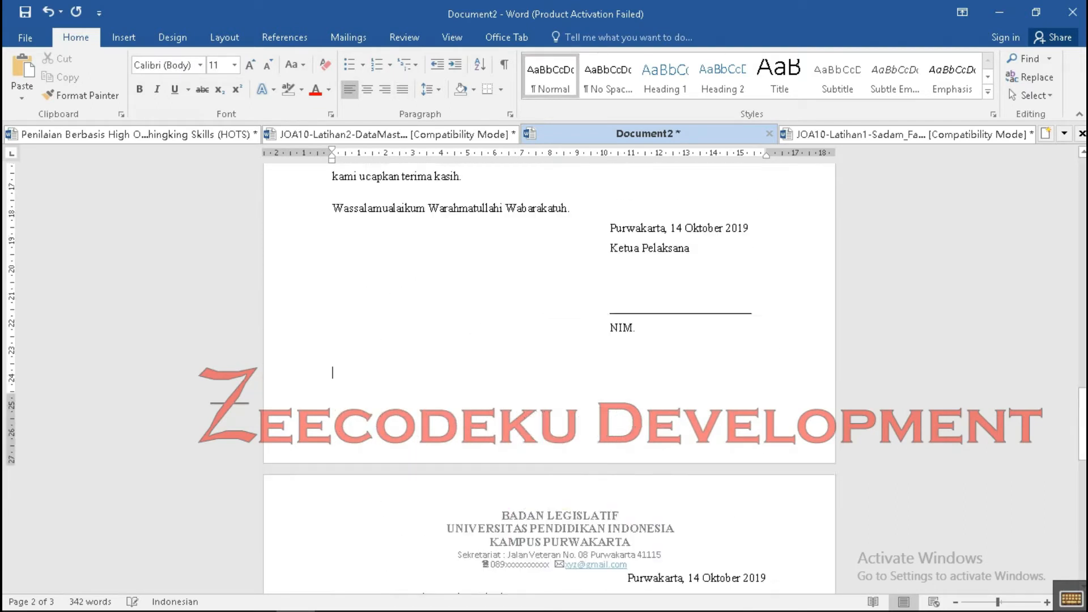
# Check the layout of the letter on page 1 from its date line to the signature block.
pyautogui.scroll(5, 550, 374)
pyautogui.scroll(-6, 550, 373)
pyautogui.scroll(3, 549, 374)
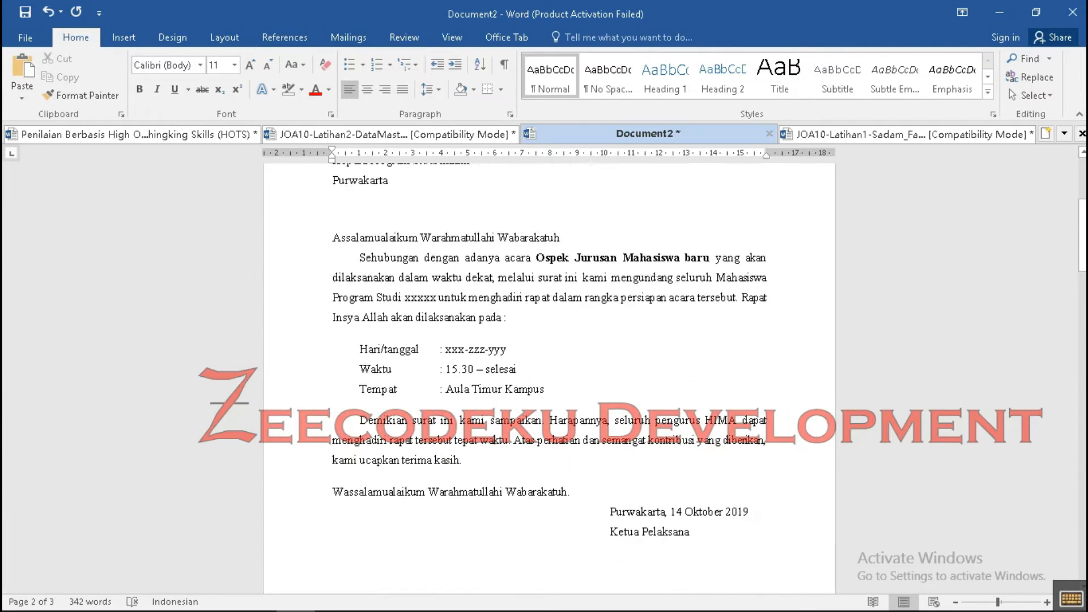
pyautogui.scroll(1, 549, 374)
pyautogui.scroll(-3, 550, 374)
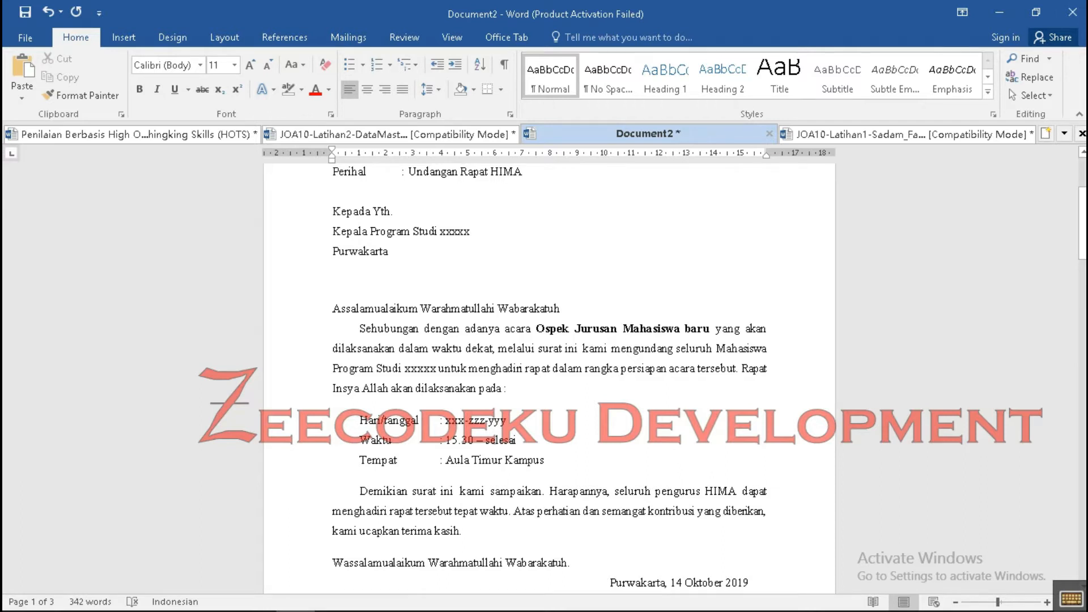
pyautogui.scroll(3, 549, 374)
pyautogui.click(627, 279)
pyautogui.scroll(-3, 550, 374)
pyautogui.scroll(-2, 550, 374)
pyautogui.scroll(5, 550, 374)
# Highlight the text from the blank line above "Kepada Yth." on page 1 to the end of page 3, and clear the selection.
pyautogui.click(332, 359)
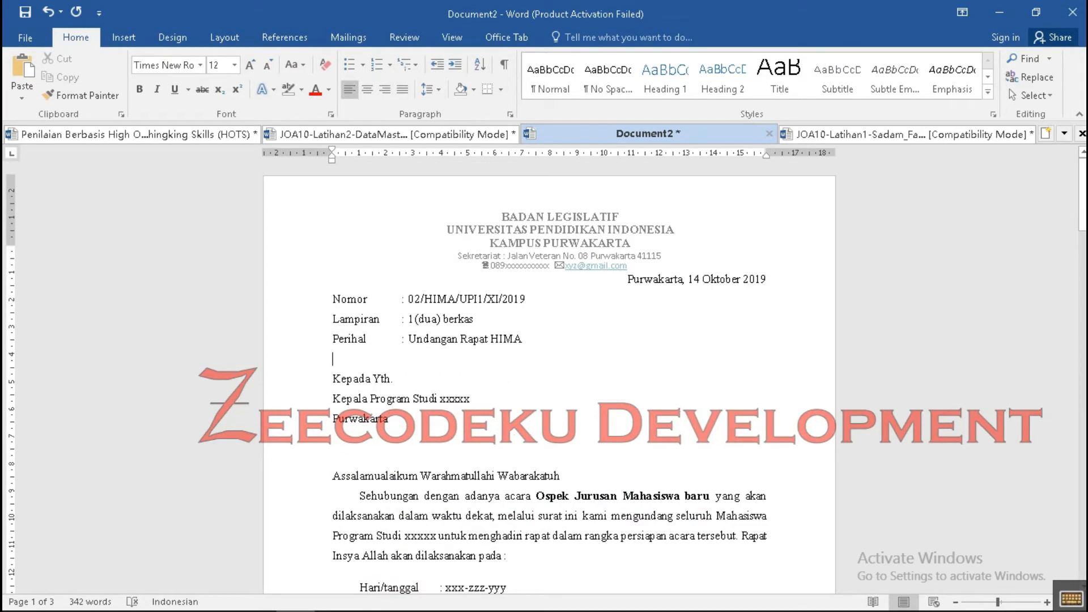
pyautogui.scroll(-12, 550, 374)
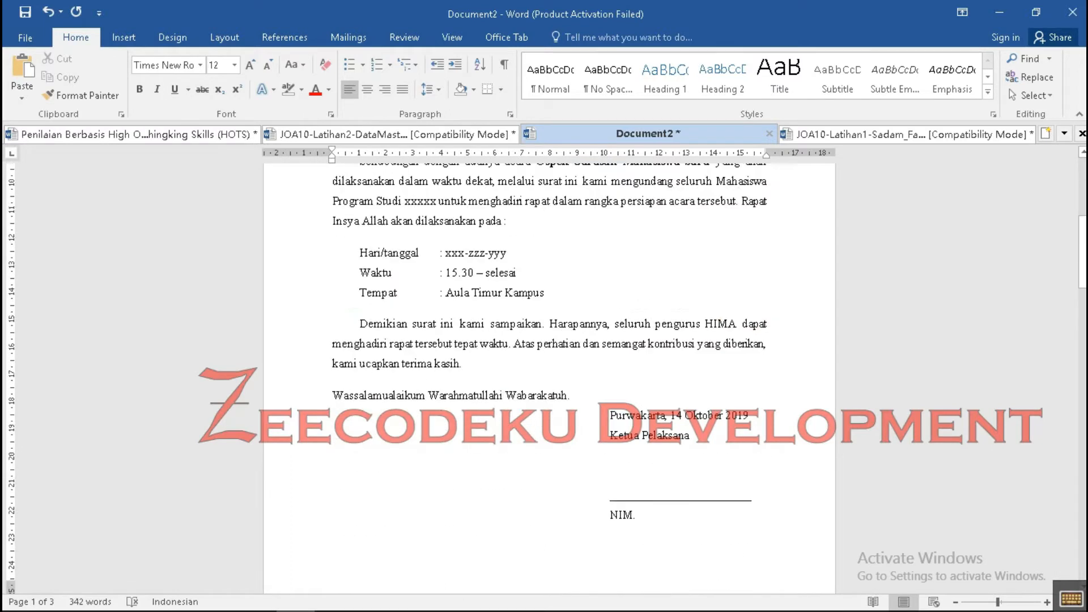
pyautogui.hotkey('shift', 'Down')
pyautogui.hotkey('shift', 'Down')
pyautogui.hotkey('shift', 'Down')
pyautogui.hotkey('shift', 'Down')
pyautogui.hotkey('shift', 'Down')
pyautogui.hotkey('shift', 'Down')
pyautogui.hotkey('shift', 'Down')
pyautogui.hotkey('shift', 'Down')
pyautogui.hotkey('shift', 'Down')
pyautogui.hotkey('shift', 'Down')
pyautogui.hotkey('shift', 'Down')
pyautogui.hotkey('shift', 'Down')
pyautogui.hotkey('shift', 'Down')
pyautogui.hotkey('shift', 'Down')
pyautogui.hotkey('shift', 'Down')
pyautogui.hotkey('shift', 'Down')
pyautogui.hotkey('shift', 'Down')
pyautogui.hotkey('shift', 'Down')
pyautogui.hotkey('shift', 'Down')
pyautogui.hotkey('shift', 'Down')
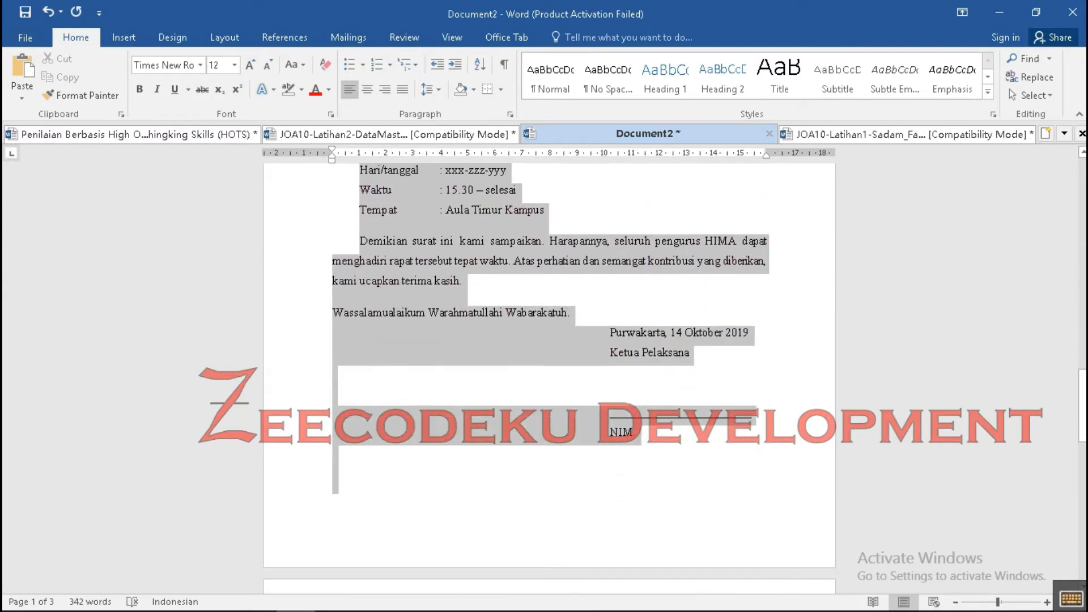
pyautogui.scroll(15, 550, 374)
pyautogui.scroll(-15, 550, 374)
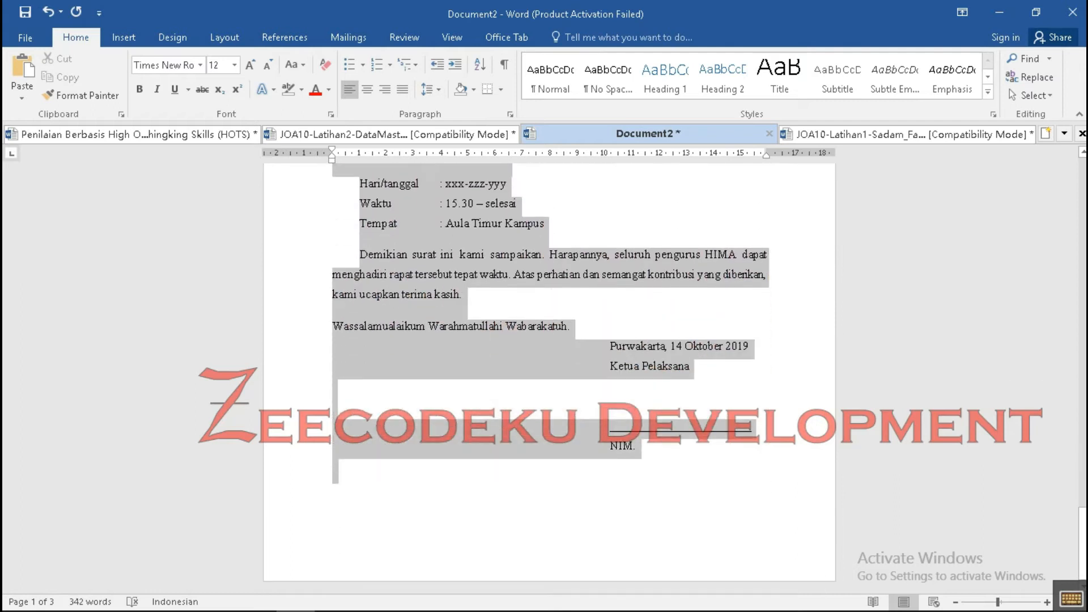
pyautogui.hotkey('shift', 'Up')
pyautogui.click(590, 390)
# Review the letter copies and highlight the recipient line "Kepala Program Studi xxxxx" in the letter on page 2.
pyautogui.scroll(6, 589, 391)
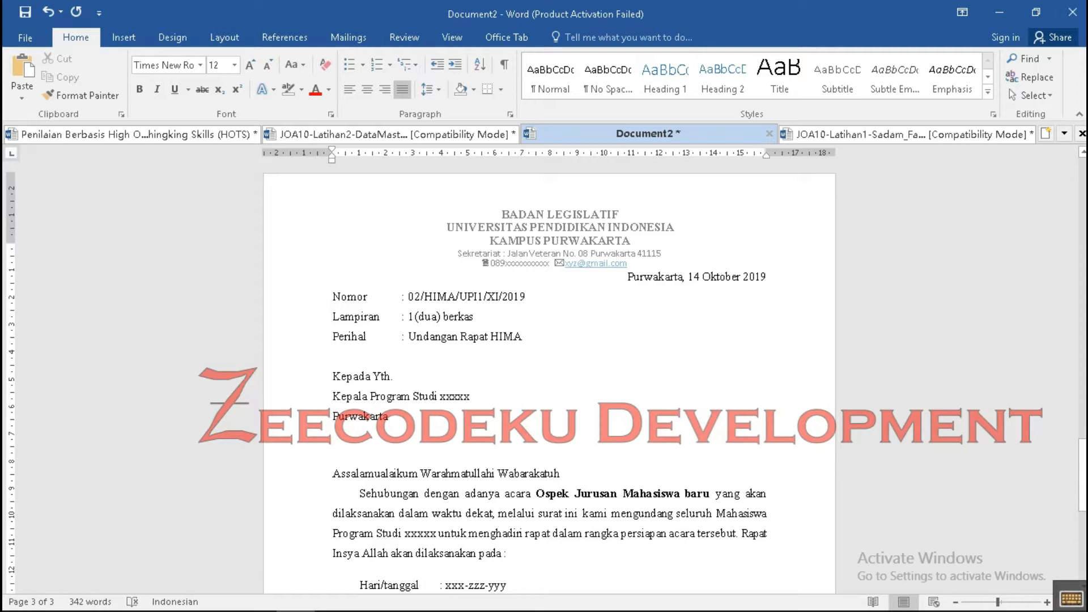
pyautogui.scroll(3, 549, 374)
pyautogui.scroll(-3, 549, 374)
pyautogui.scroll(6, 549, 374)
pyautogui.scroll(8, 549, 374)
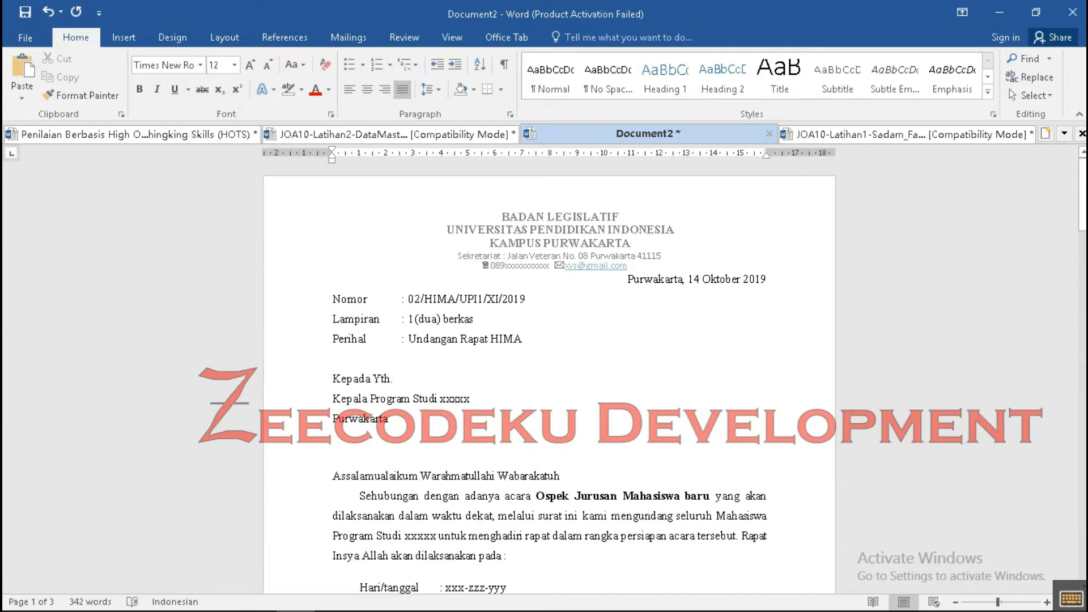
pyautogui.scroll(-15, 549, 374)
pyautogui.scroll(3, 549, 374)
pyautogui.scroll(3, 549, 374)
pyautogui.scroll(-3, 549, 374)
pyautogui.moveTo(333, 417); pyautogui.dragTo(471, 417)
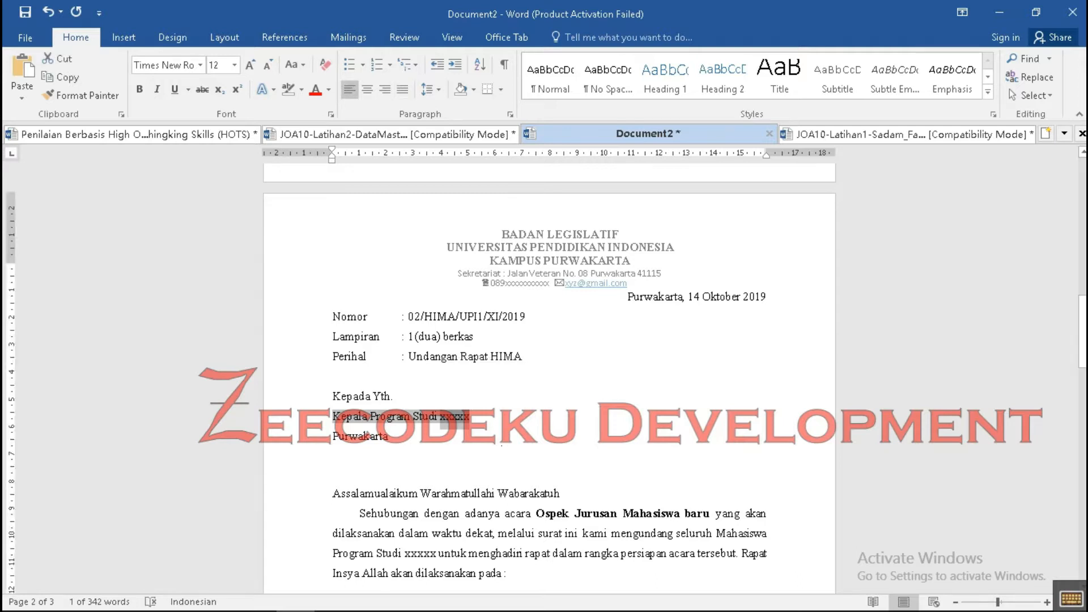
# Replace the recipient's study program name with yyyyyy in the second letter and zzzzzzz in the third letter.
pyautogui.write('yyyyyy')
pyautogui.scroll(-10, 549, 374)
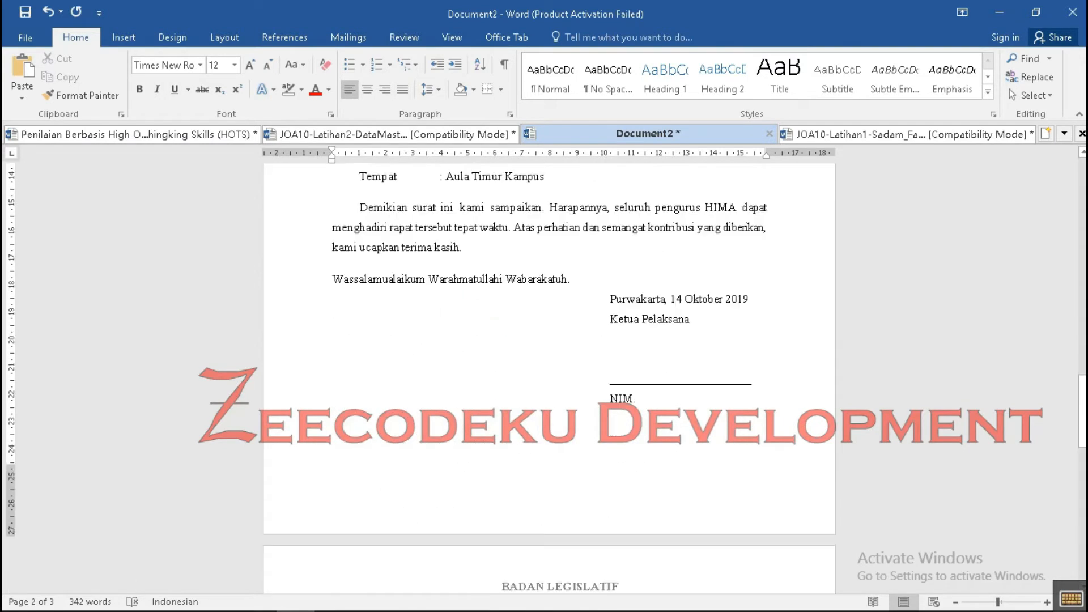
pyautogui.moveTo(470, 502); pyautogui.dragTo(440, 502)
pyautogui.write('zzzzzzz')
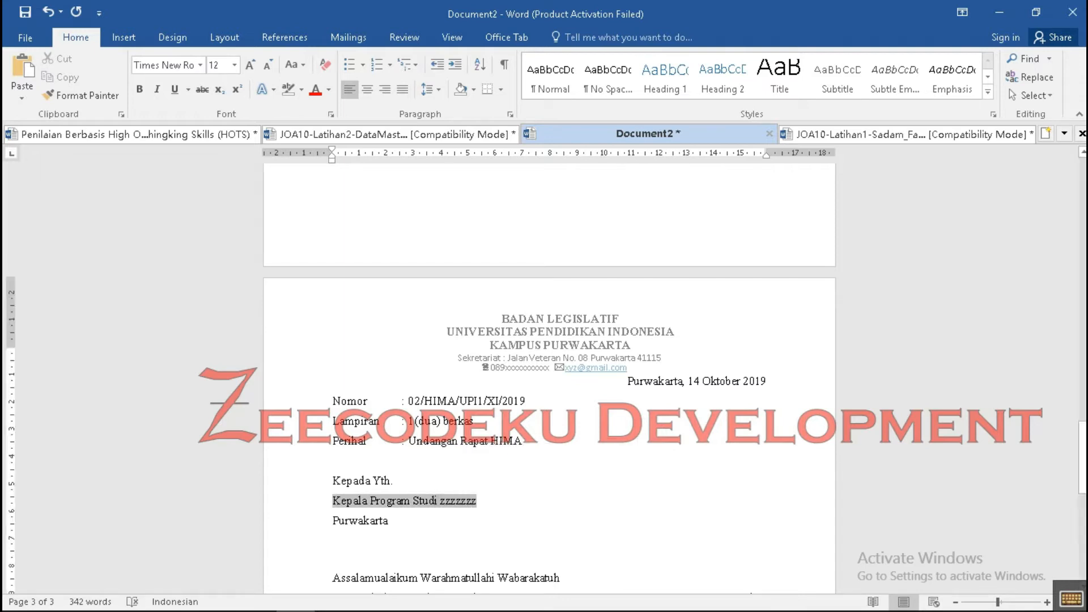
pyautogui.press('BackSpace')
# Compare the recipient lines and body text of the letters across all three pages.
pyautogui.scroll(-10, 549, 374)
pyautogui.scroll(1, 549, 374)
pyautogui.press('Up')
pyautogui.scroll(15, 549, 374)
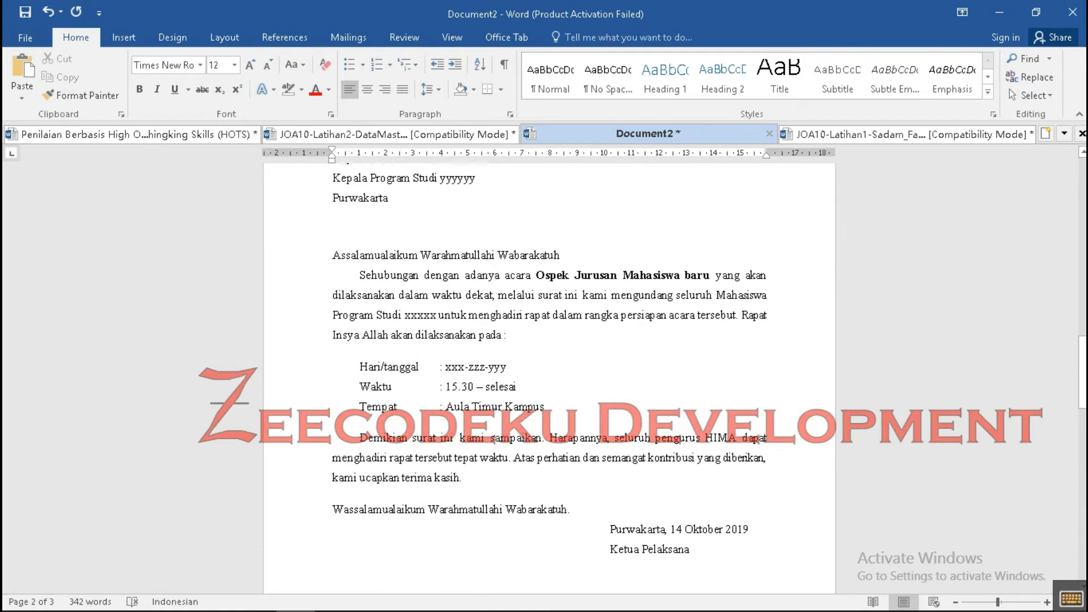
pyautogui.scroll(15, 549, 374)
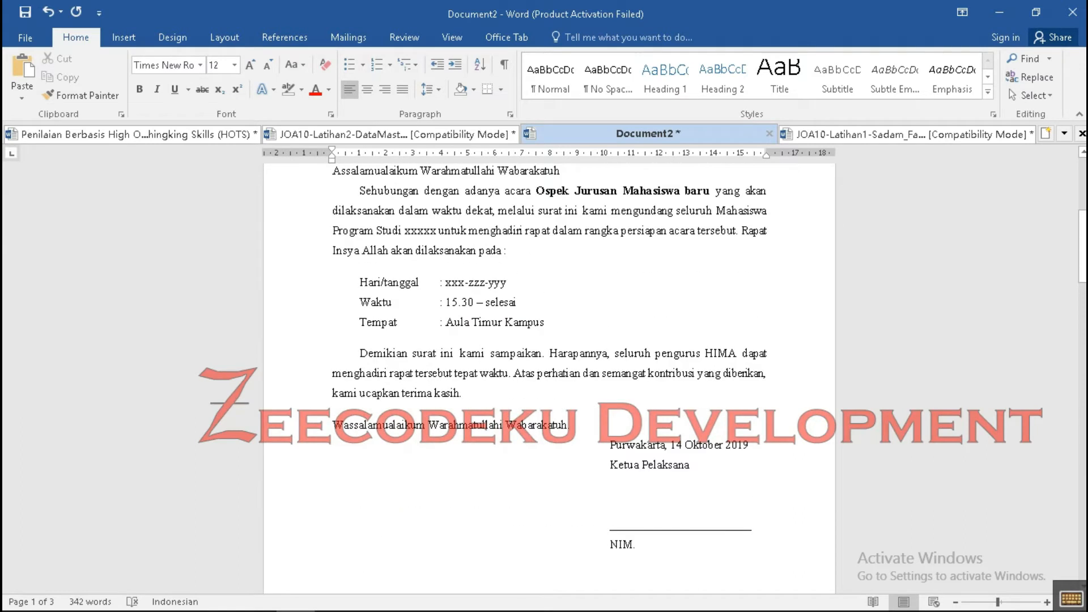
pyautogui.scroll(1, 548, 374)
pyautogui.scroll(-1, 549, 374)
pyautogui.scroll(1, 548, 374)
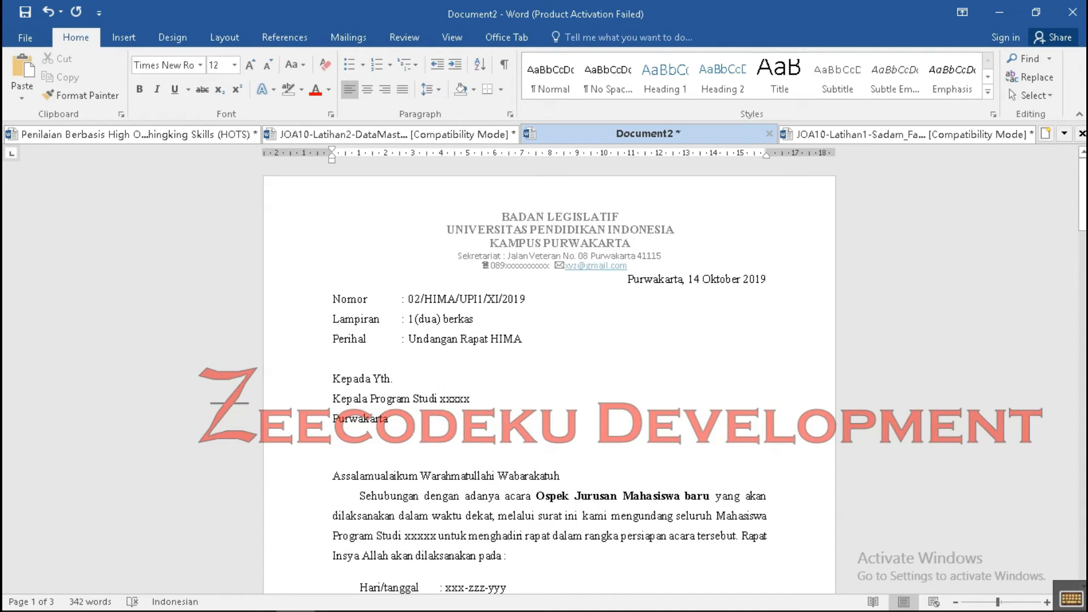
pyautogui.scroll(-1, 548, 374)
pyautogui.scroll(-20, 548, 374)
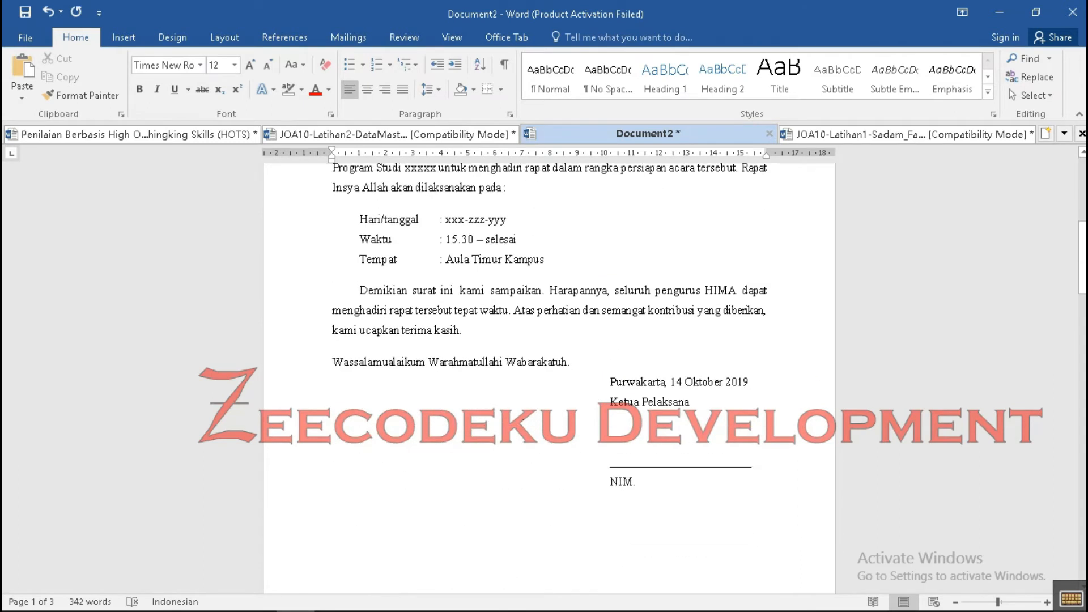
pyautogui.scroll(-20, 549, 374)
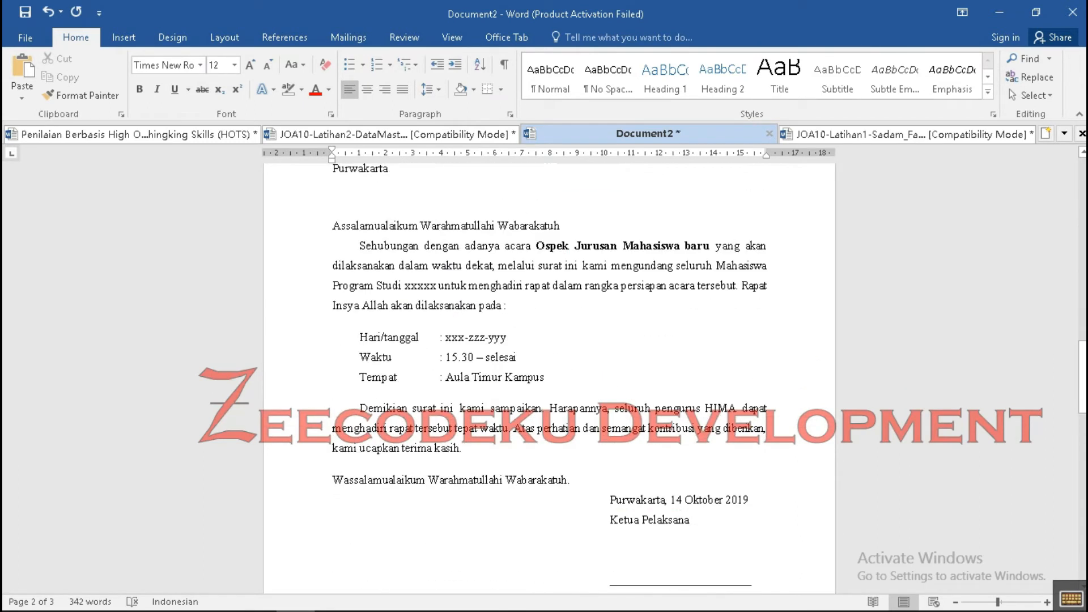
pyautogui.scroll(-9, 548, 374)
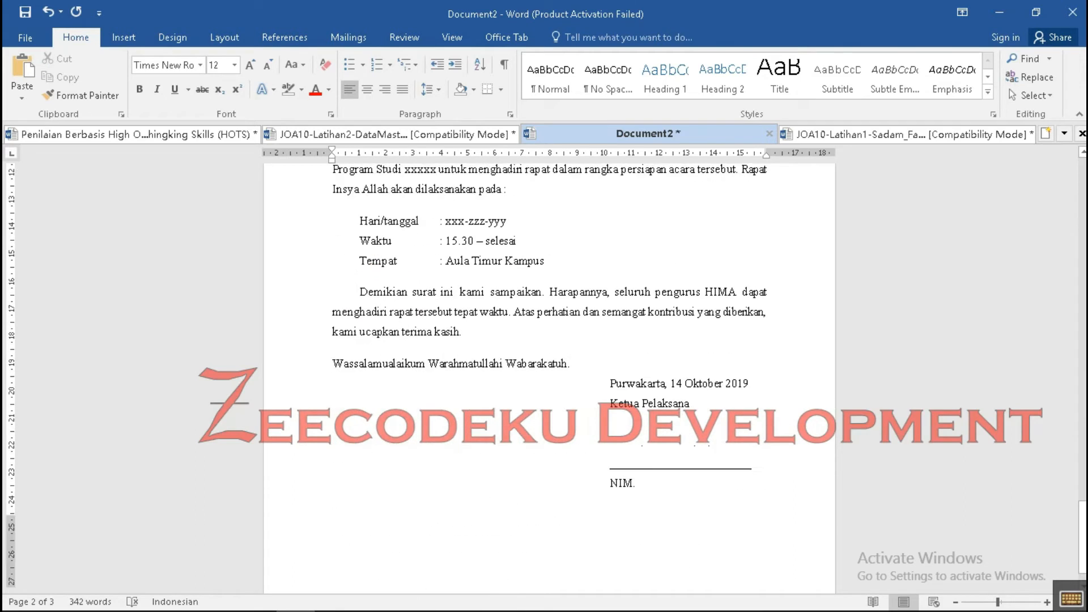
# Delete the second and third letters, from the date line on page 2 to the end of the document.
pyautogui.hotkey('shift', 'Up')
pyautogui.hotkey('shift', 'Up')
pyautogui.hotkey('shift', 'Up')
pyautogui.hotkey('shift', 'Up')
pyautogui.hotkey('shift', 'Up')
pyautogui.hotkey('shift', 'Up')
pyautogui.hotkey('shift', 'Up')
pyautogui.hotkey('shift', 'Up')
pyautogui.hotkey('shift', 'Up')
pyautogui.hotkey('shift', 'Up')
pyautogui.hotkey('shift', 'Up')
pyautogui.hotkey('shift', 'Up')
pyautogui.hotkey('shift', 'Up')
pyautogui.hotkey('shift', 'Up')
pyautogui.hotkey('shift', 'Up')
pyautogui.hotkey('shift', 'Up')
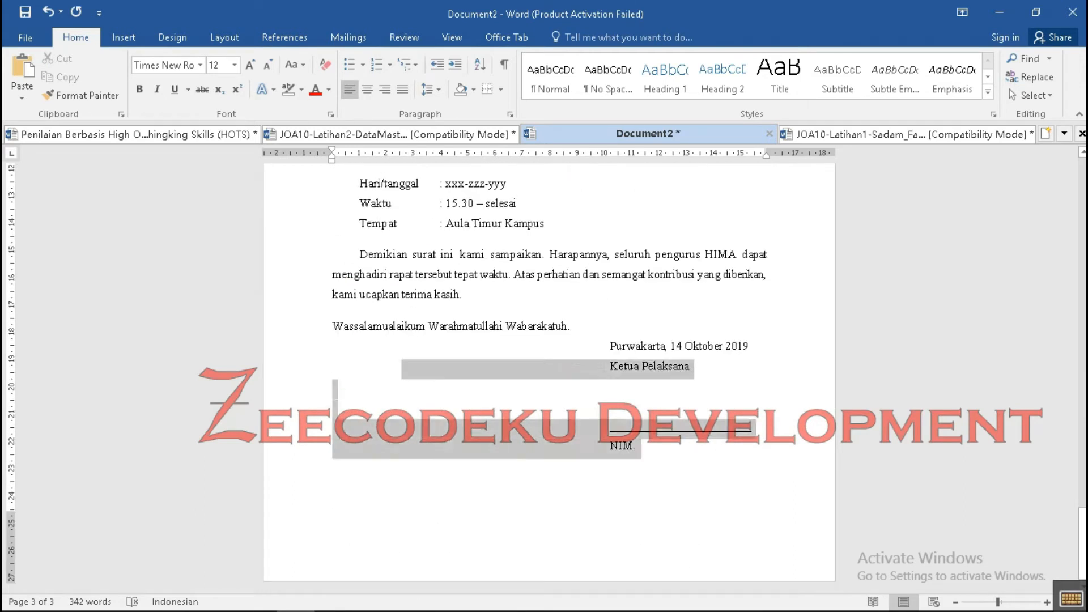
pyautogui.scroll(-7, 549, 378)
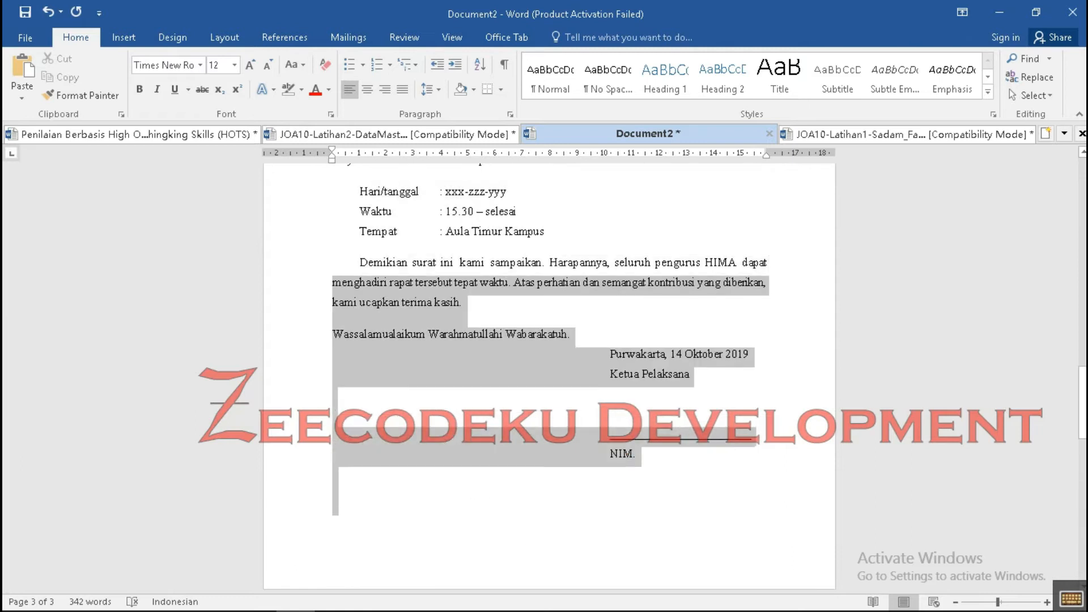
pyautogui.scroll(5, 548, 379)
pyautogui.scroll(5, 548, 379)
pyautogui.scroll(-9, 549, 378)
pyautogui.scroll(-3, 335, 473)
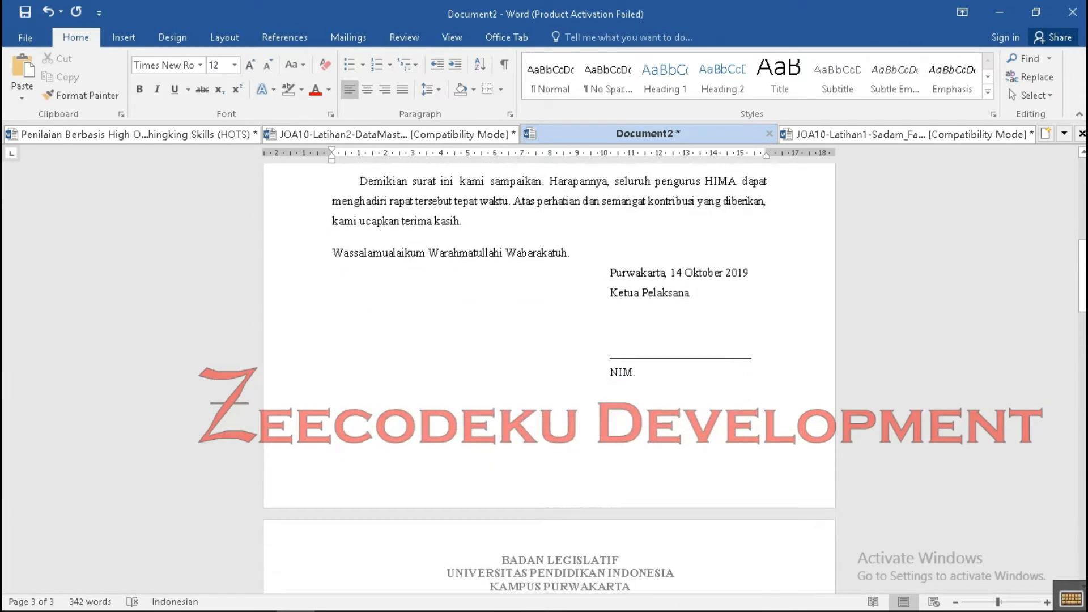
pyautogui.moveTo(333, 506); pyautogui.dragTo(337, 587)
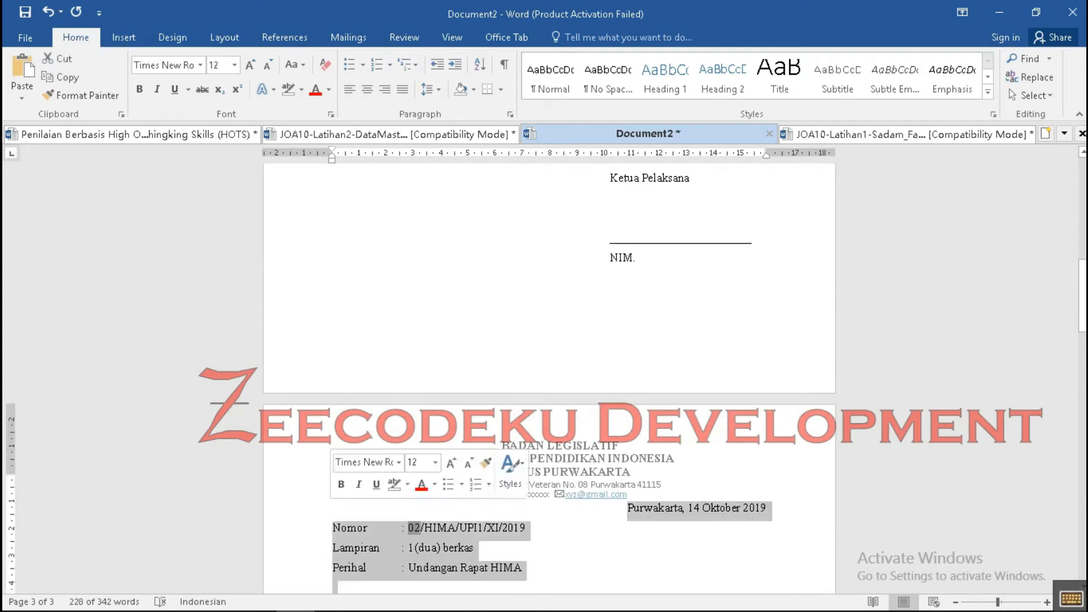
pyautogui.press('Delete')
pyautogui.press('BackSpace')
# Highlight the fixed lines "Kepada Yth." and "Purwakarta" in the remaining letter's recipient block.
pyautogui.scroll(7, 548, 379)
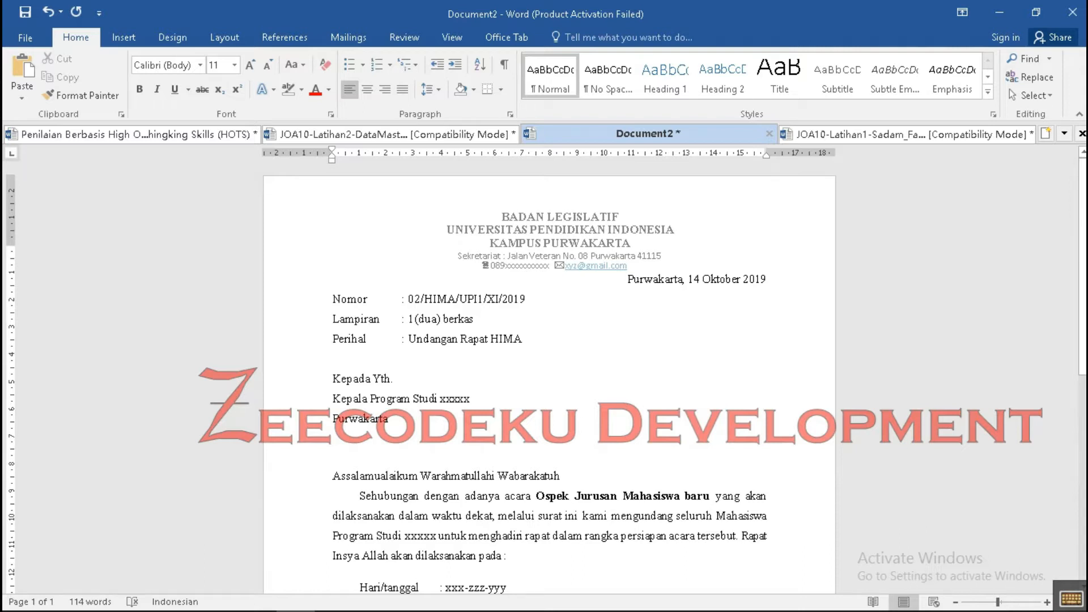
pyautogui.moveTo(470, 399); pyautogui.dragTo(334, 381)
pyautogui.click(470, 399)
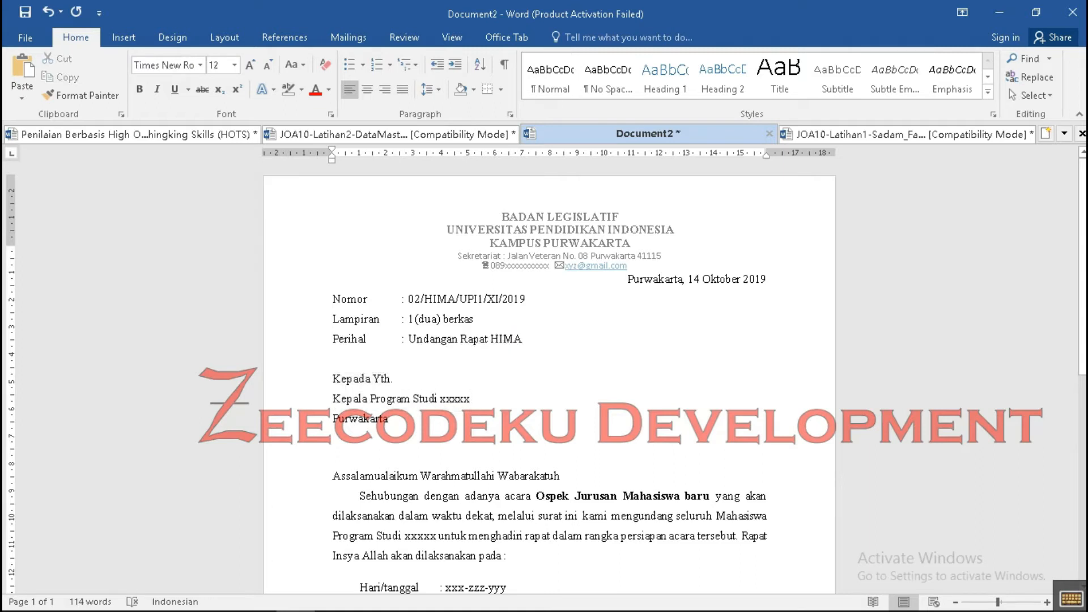
pyautogui.moveTo(396, 380); pyautogui.dragTo(333, 380)
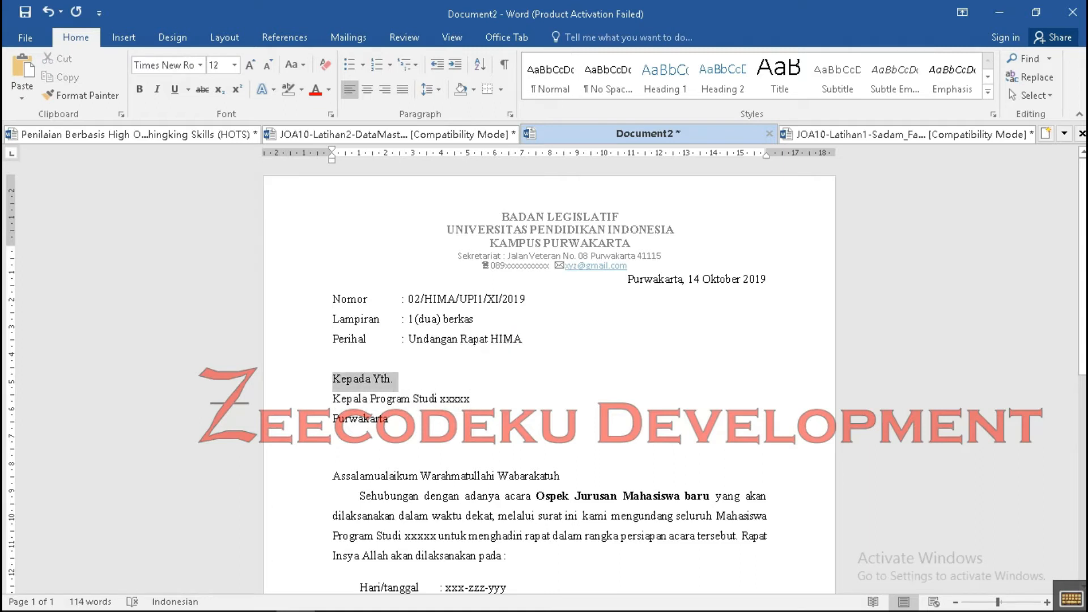
pyautogui.moveTo(391, 419); pyautogui.dragTo(333, 419)
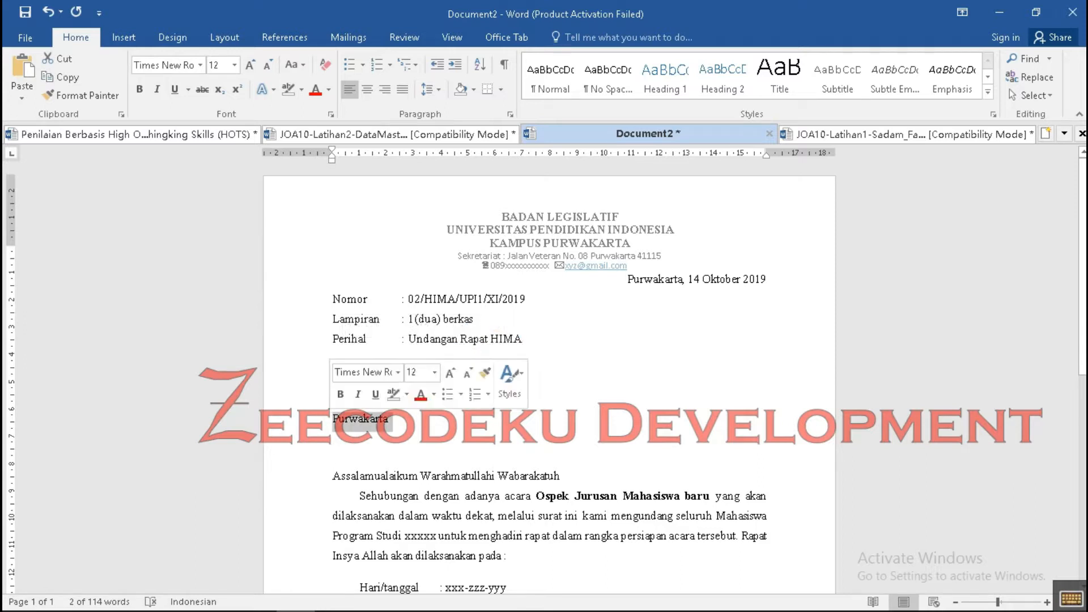
pyautogui.click(390, 419)
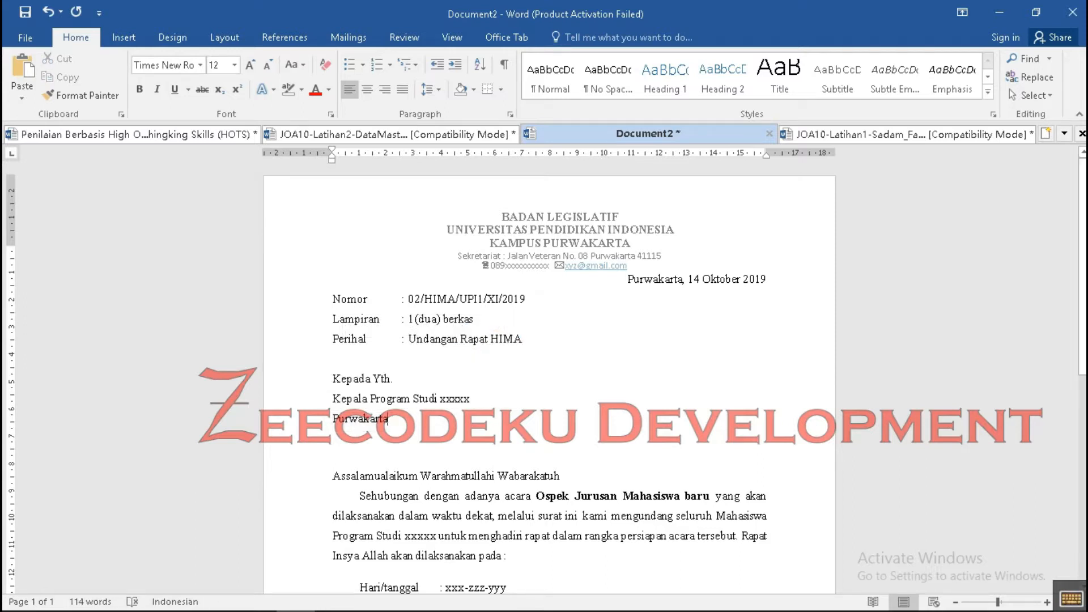
# Delete the recipient line "Kepala Program Studi xxxxx" and leave an empty line in its place below "Kepada Yth.".
pyautogui.moveTo(470, 399); pyautogui.dragTo(333, 399)
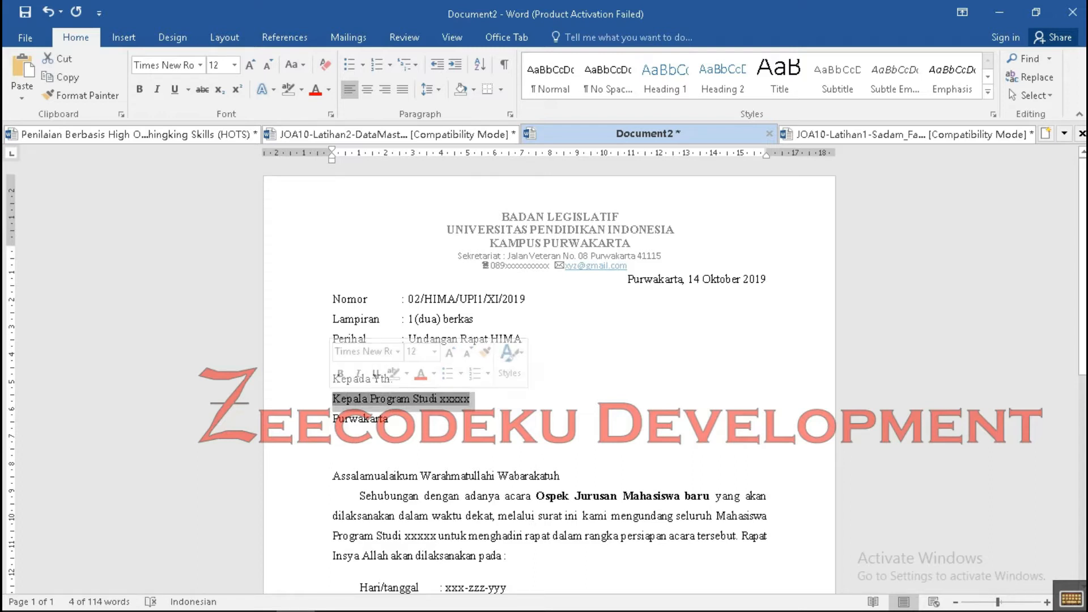
pyautogui.press('Delete')
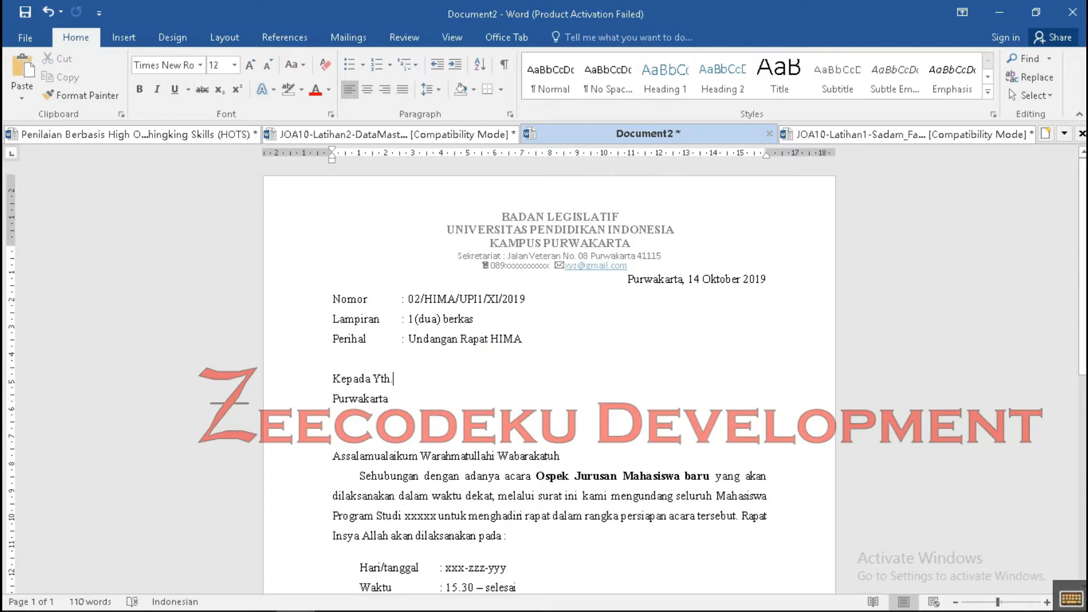
pyautogui.press('Return')
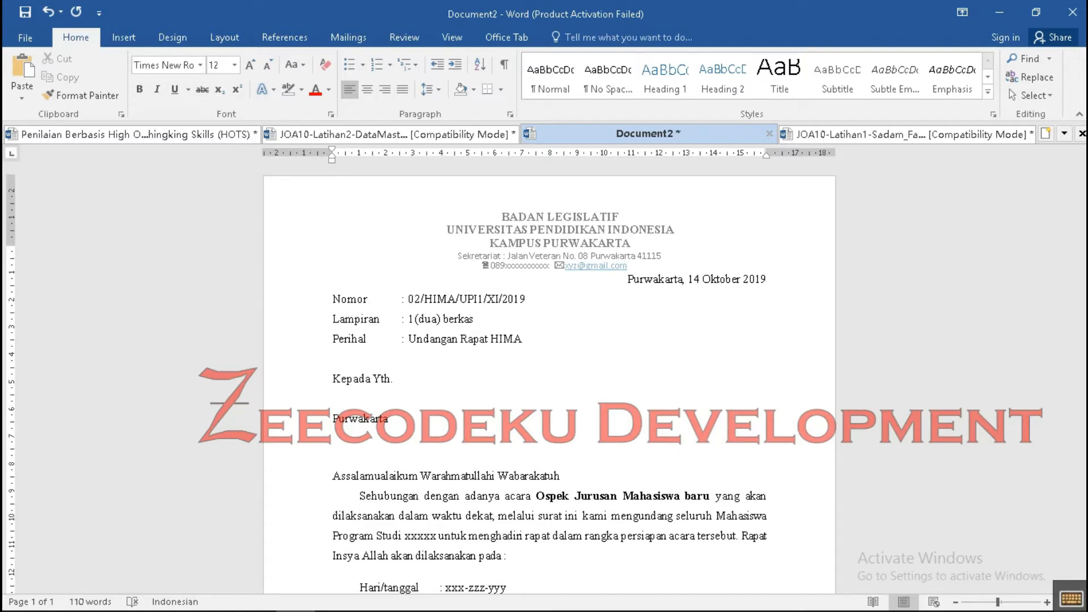
# Check the remaining letter from its letterhead down to the signature block.
pyautogui.scroll(-4, 548, 379)
pyautogui.scroll(3, 548, 378)
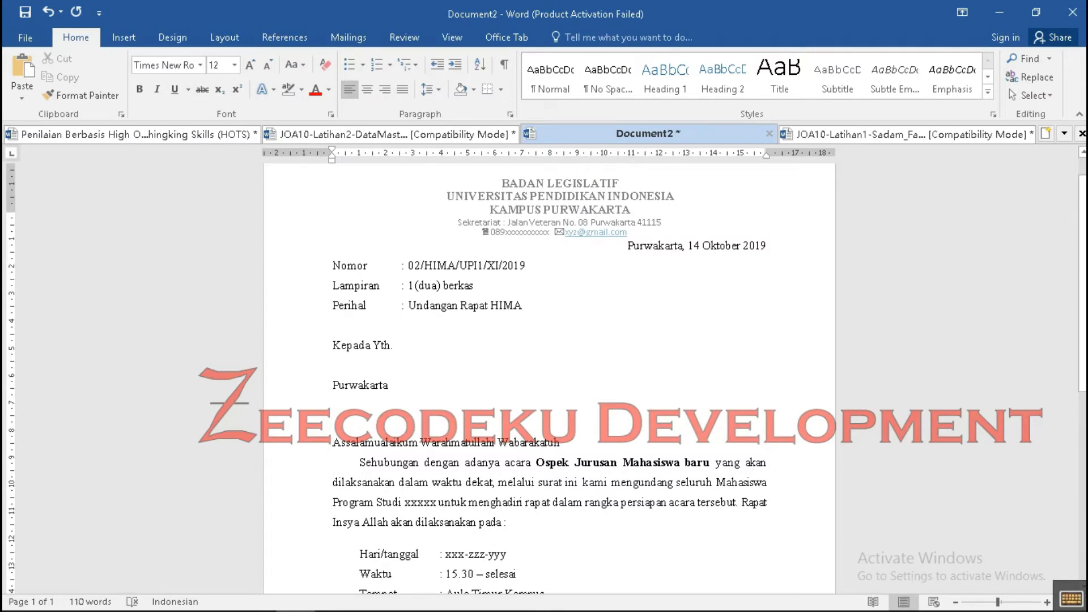
pyautogui.scroll(1, 548, 378)
pyautogui.scroll(-5, 549, 378)
pyautogui.scroll(4, 548, 379)
pyautogui.scroll(-13, 548, 378)
pyautogui.scroll(14, 549, 379)
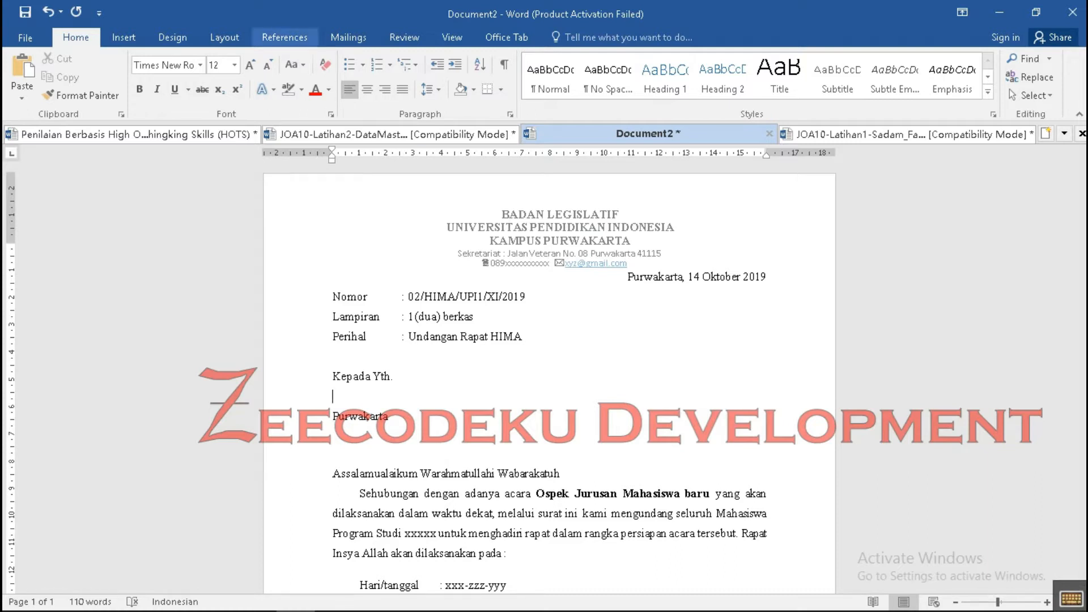
# Start a new typed recipient list for the mail merge and move its dialog clear of the letter's recipient block.
pyautogui.click(284, 37)
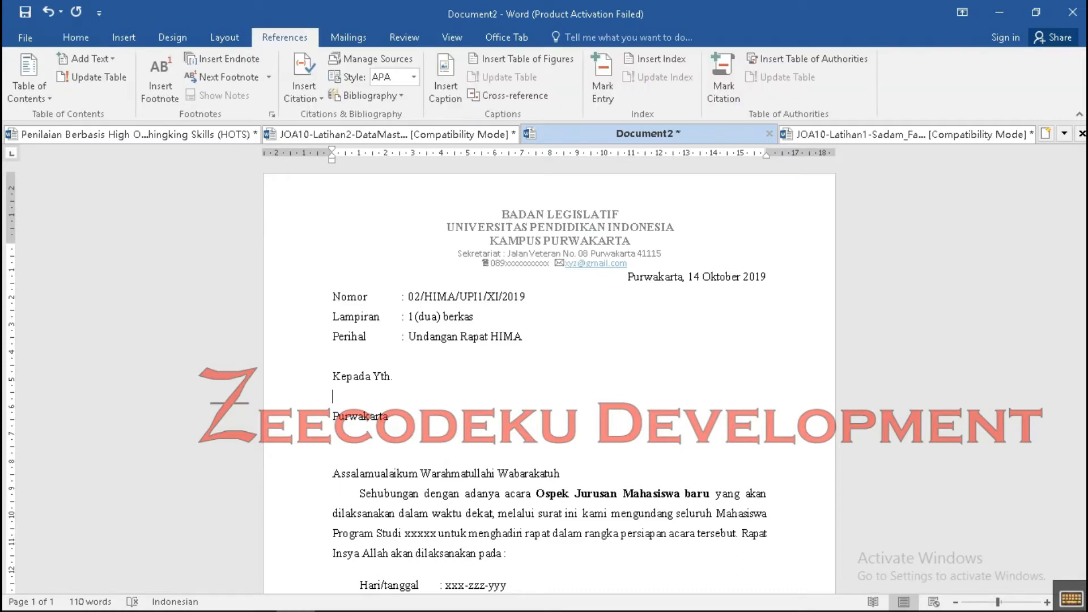
pyautogui.click(348, 37)
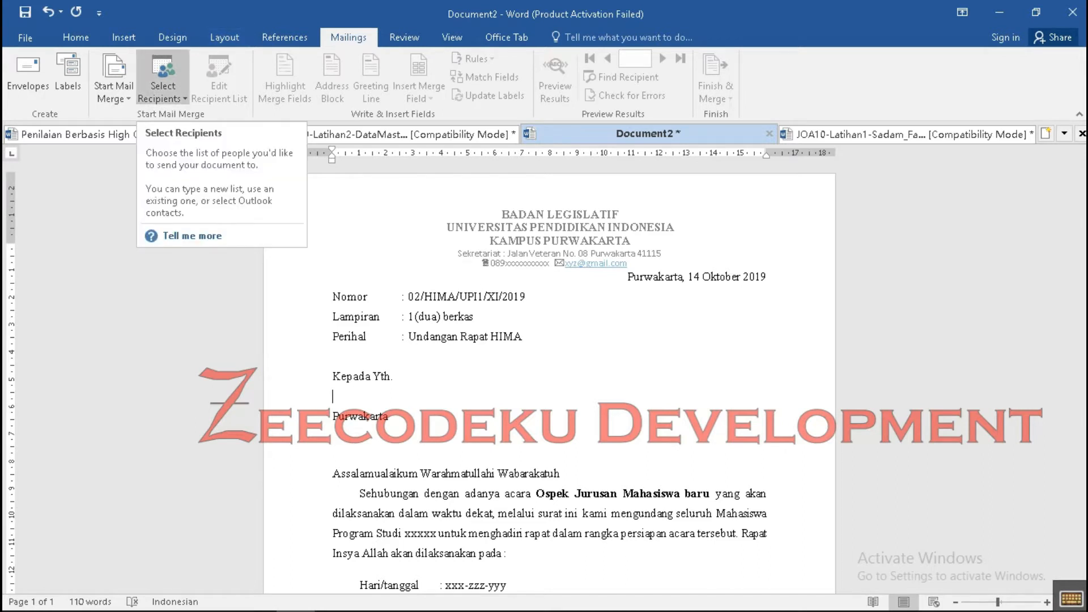
pyautogui.click(163, 91)
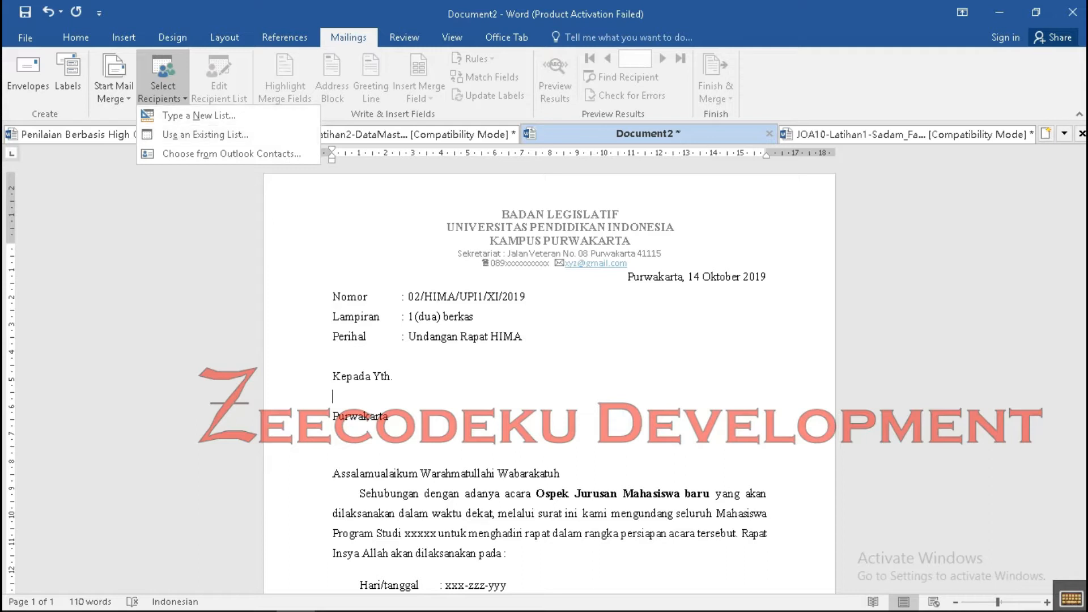
pyautogui.click(163, 91)
pyautogui.click(163, 92)
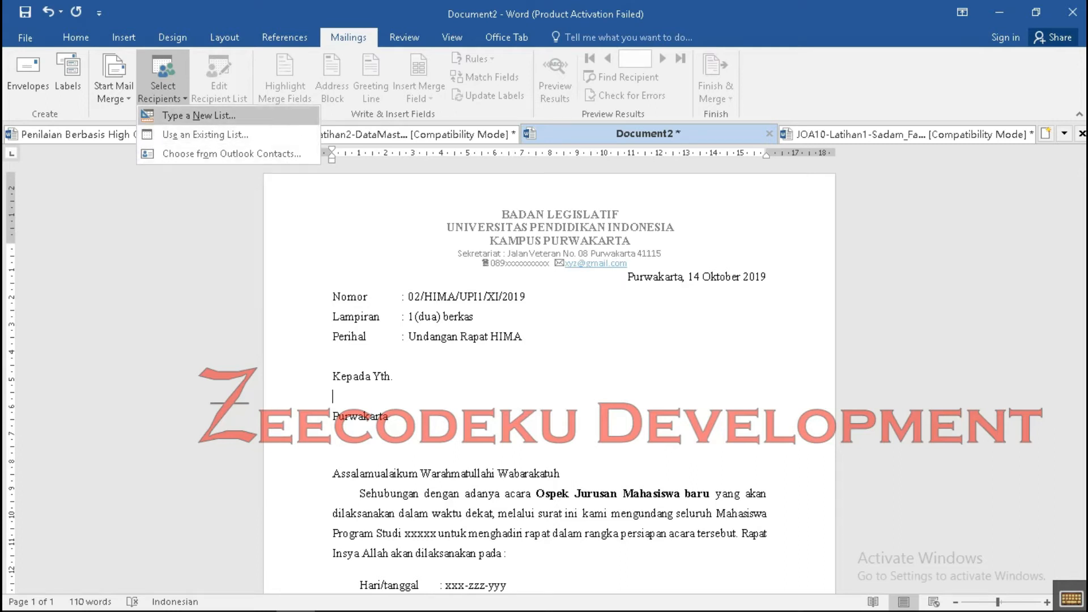
pyautogui.click(199, 115)
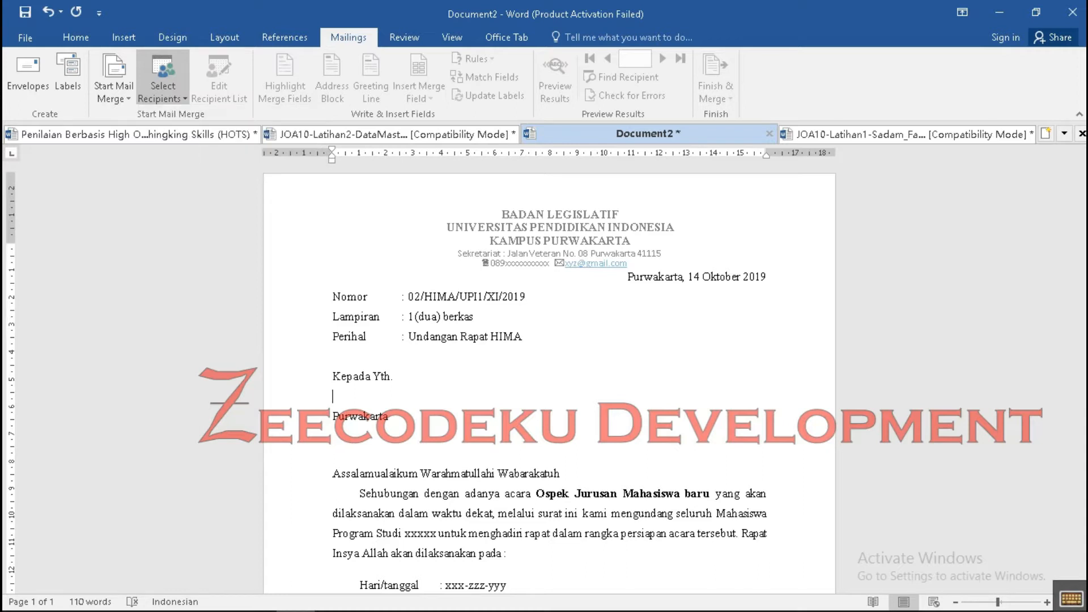
pyautogui.moveTo(395, 165); pyautogui.dragTo(725, 154)
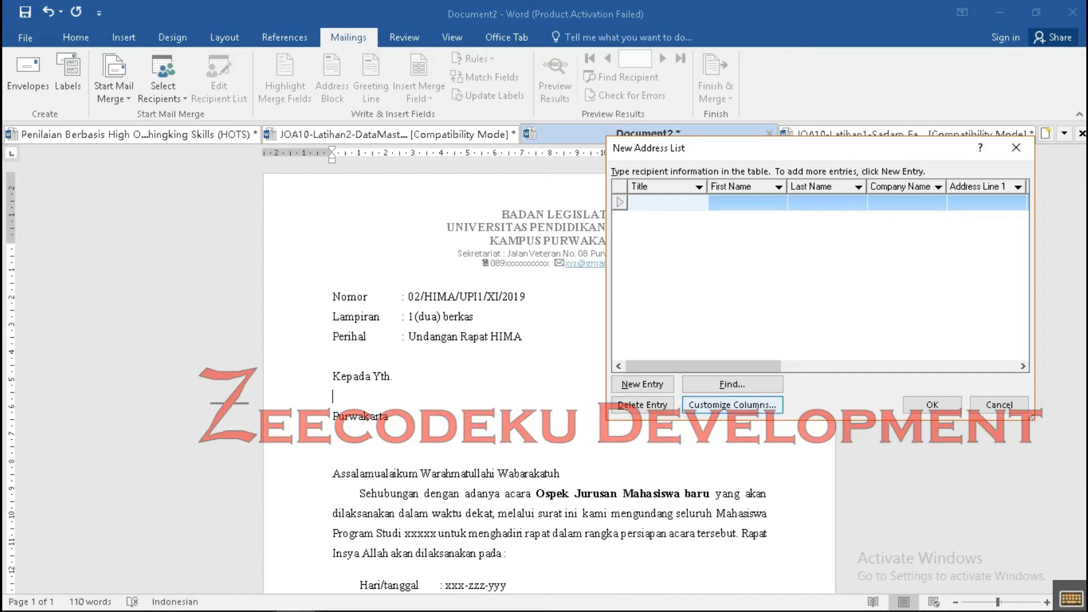
# Customize the address list's columns by renaming the Title field to "Tujuan Undangan".
pyautogui.click(732, 404)
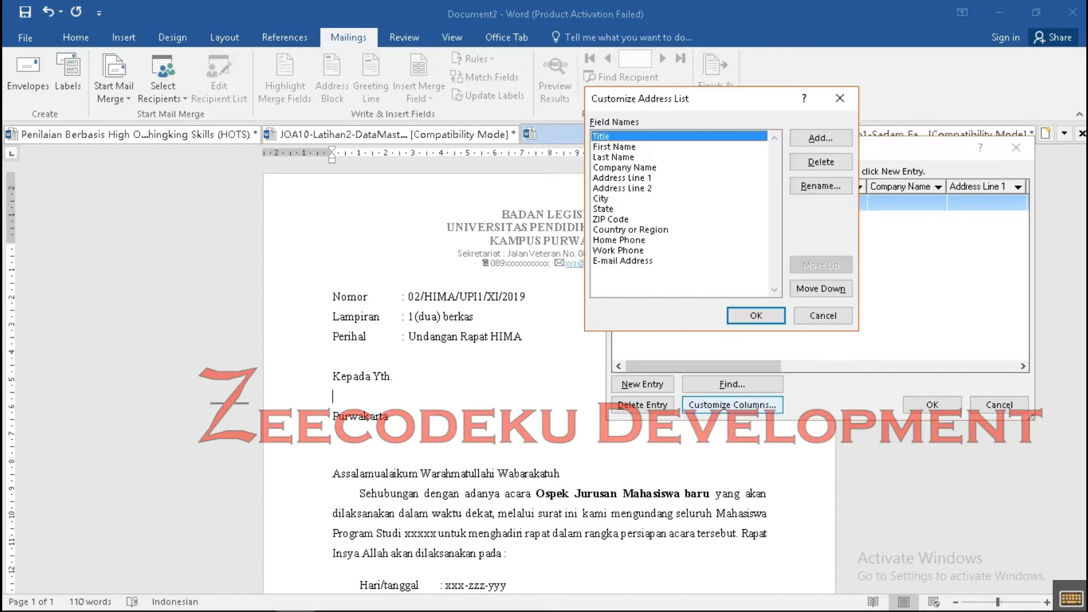
pyautogui.moveTo(702, 98); pyautogui.dragTo(827, 250)
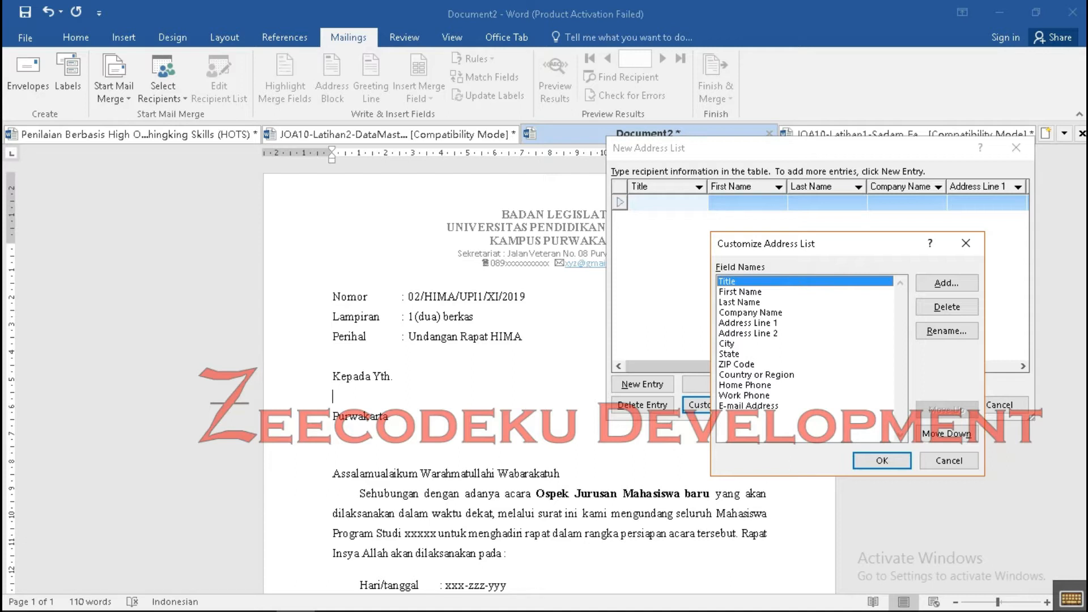
pyautogui.click(740, 292)
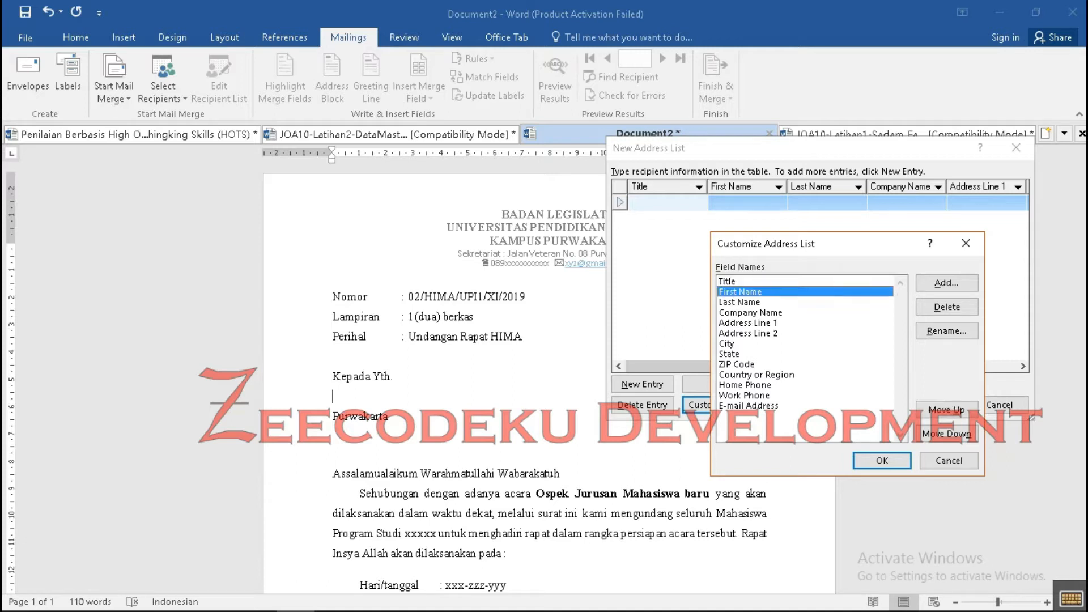
pyautogui.click(728, 282)
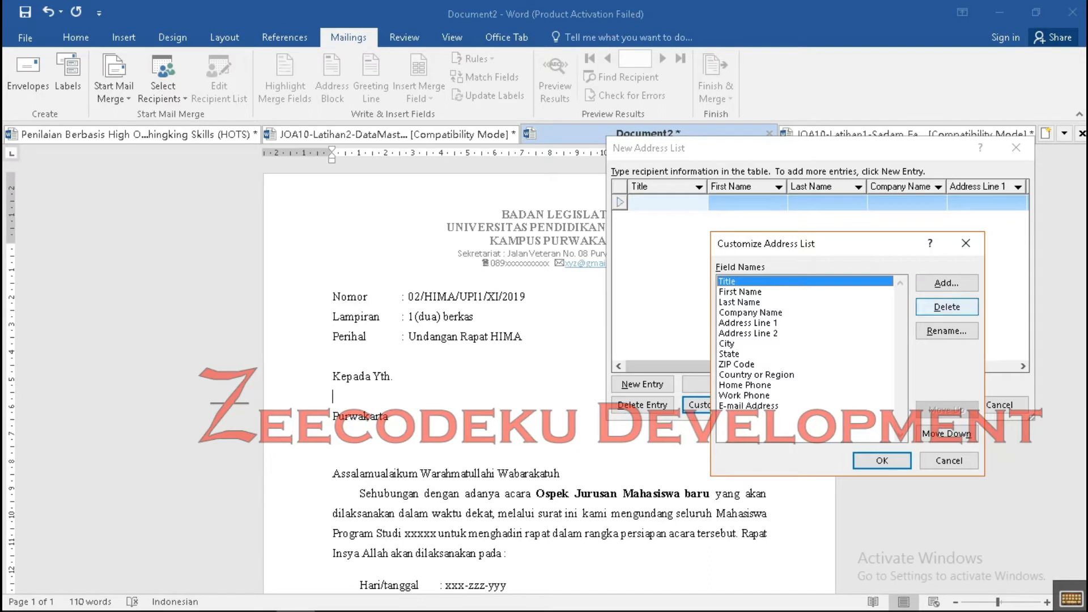
pyautogui.click(946, 331)
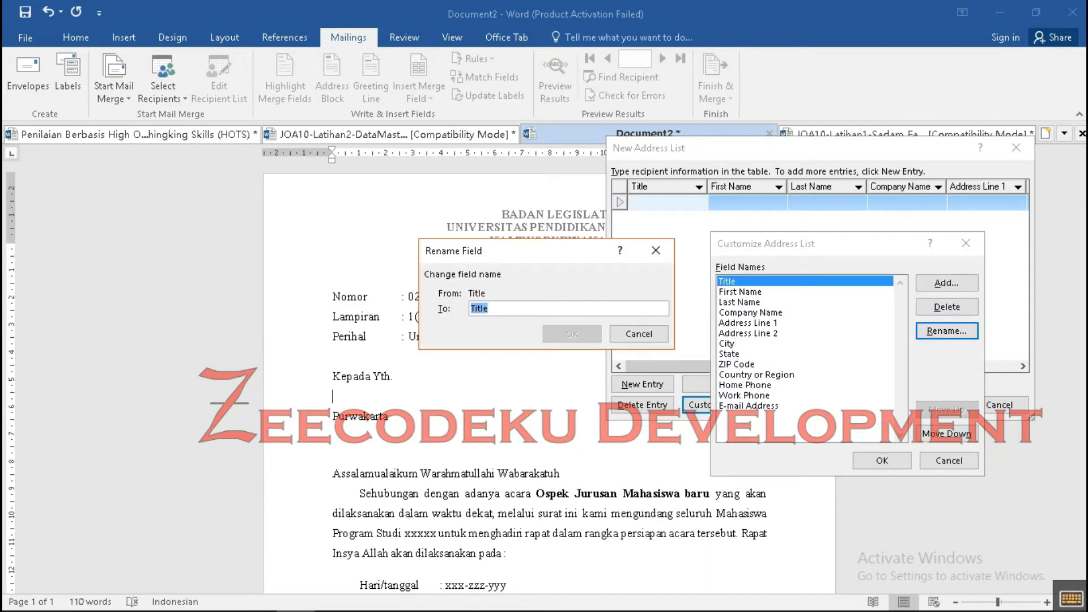
pyautogui.moveTo(839, 148); pyautogui.dragTo(533, 272)
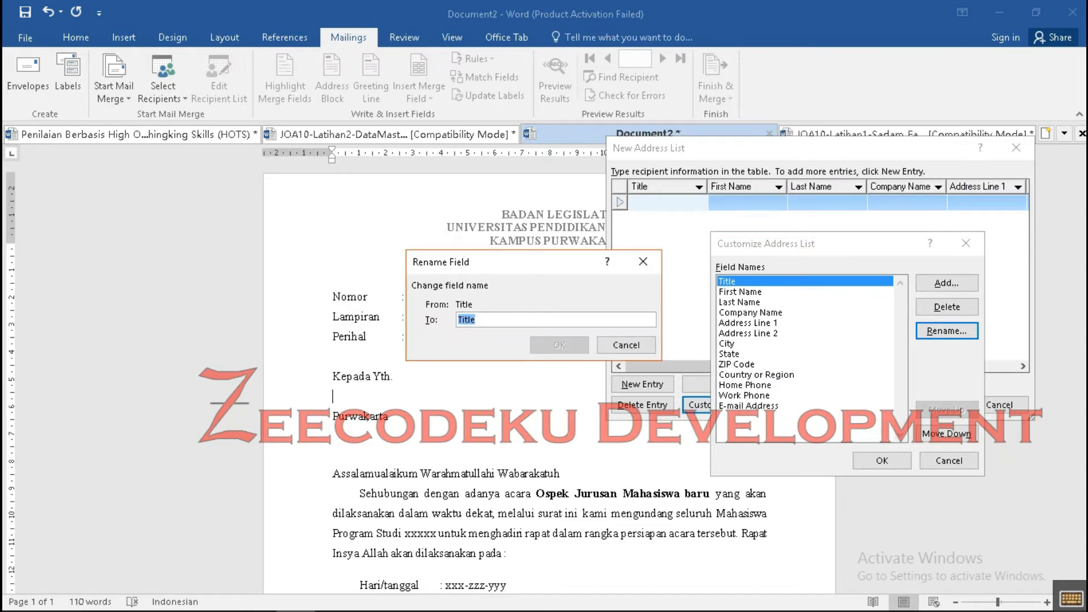
pyautogui.write('Tujuan')
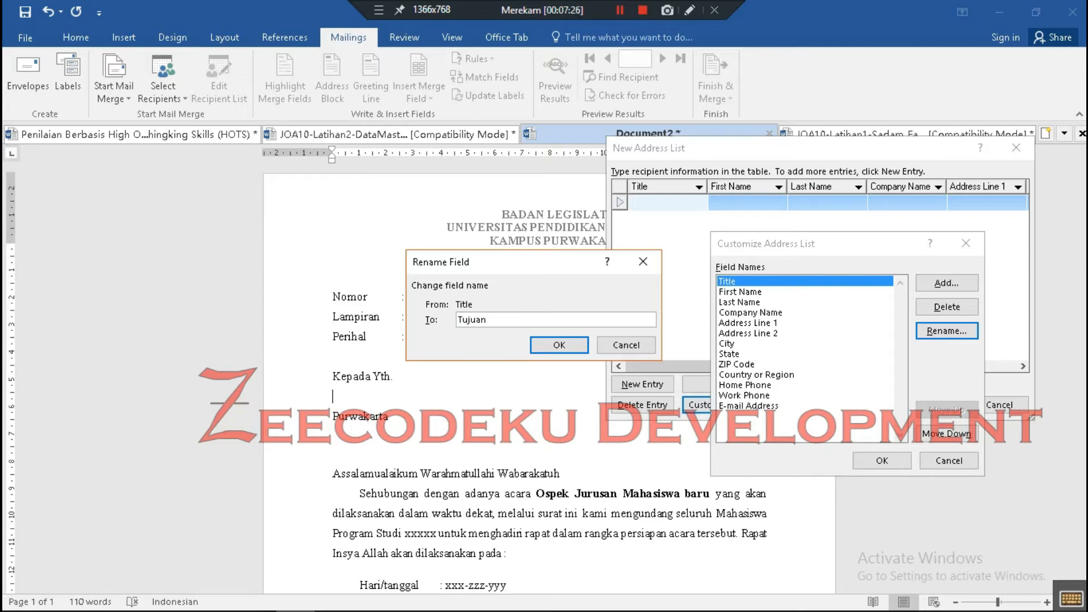
pyautogui.write('Undangan')
pyautogui.press('Return')
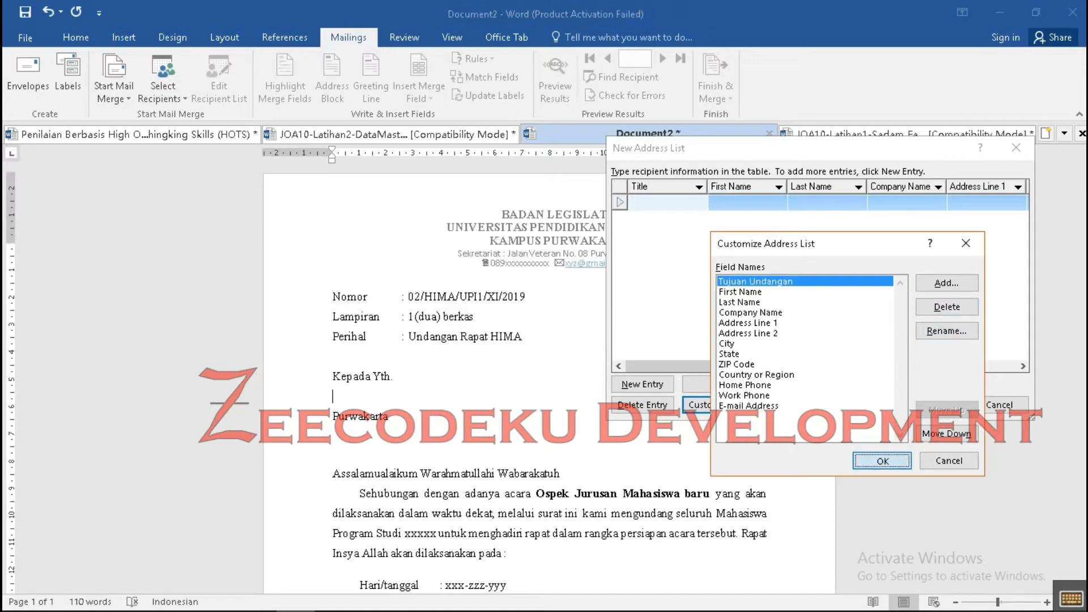
pyautogui.press('Return')
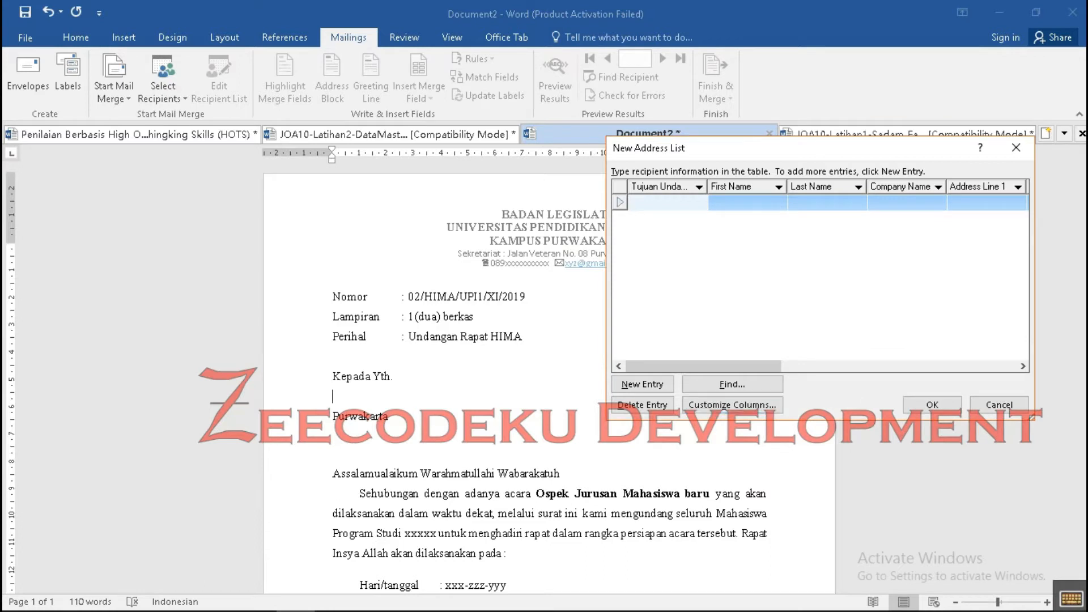
# Sort the empty address list in ascending order by the Tujuan Undangan column.
pyautogui.click(698, 187)
pyautogui.click(699, 187)
pyautogui.click(699, 187)
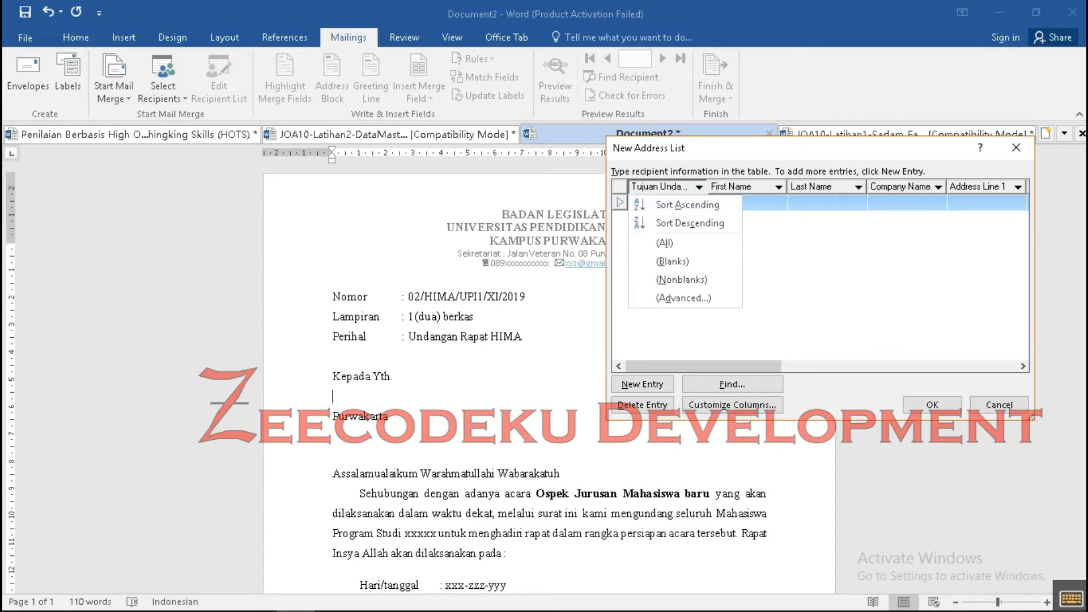
pyautogui.click(688, 205)
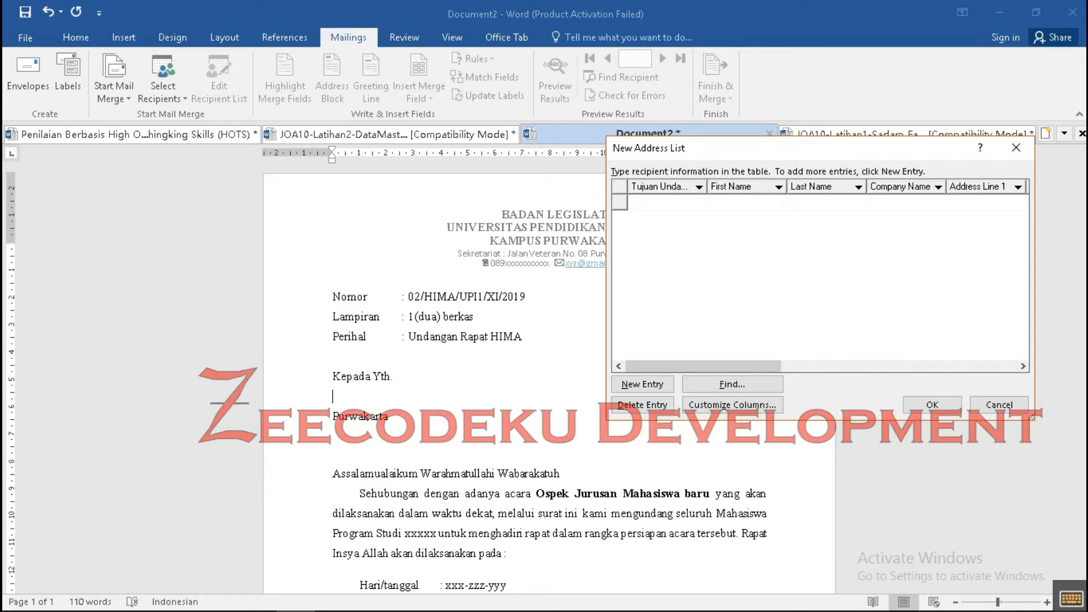
# Enter "UKM ABC" as the first Tujuan Undangan value and add three empty entries below it.
pyautogui.click(667, 203)
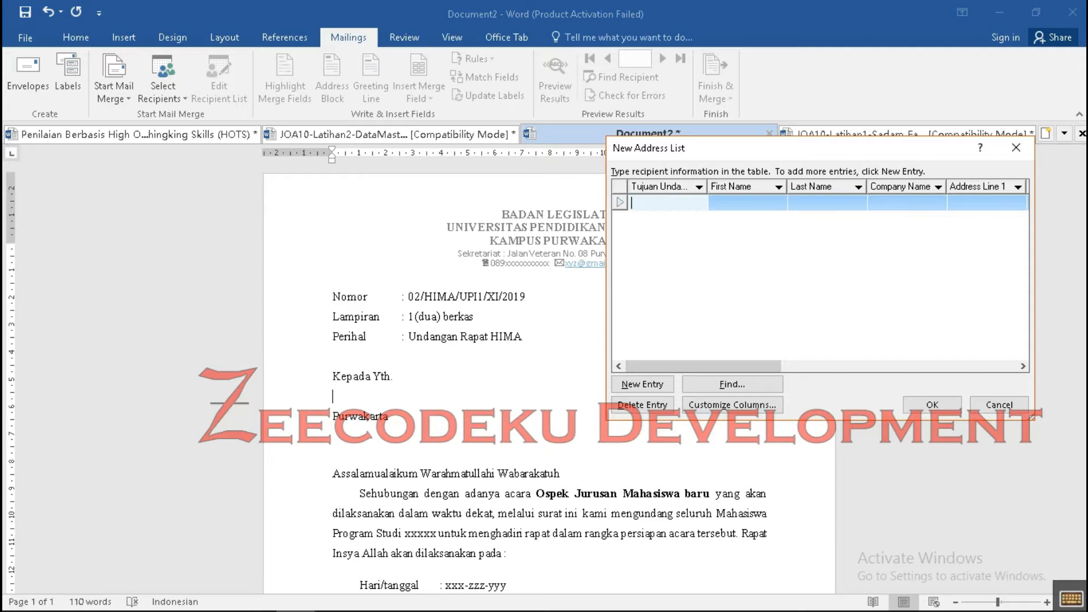
pyautogui.write('0')
pyautogui.press('BackSpace')
pyautogui.write('UKM ABC')
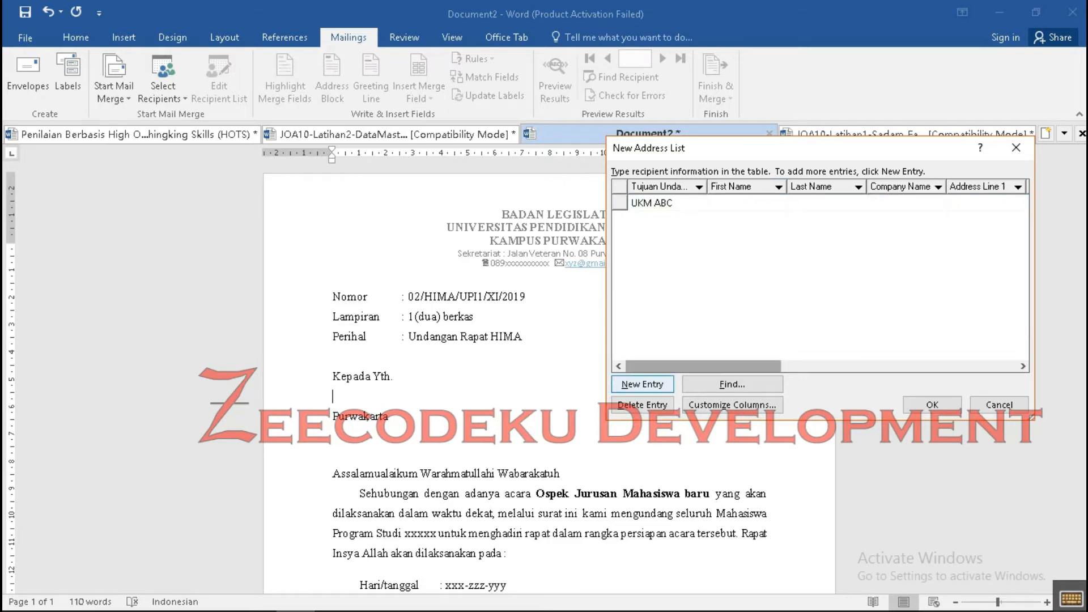
pyautogui.click(642, 384)
pyautogui.click(642, 384)
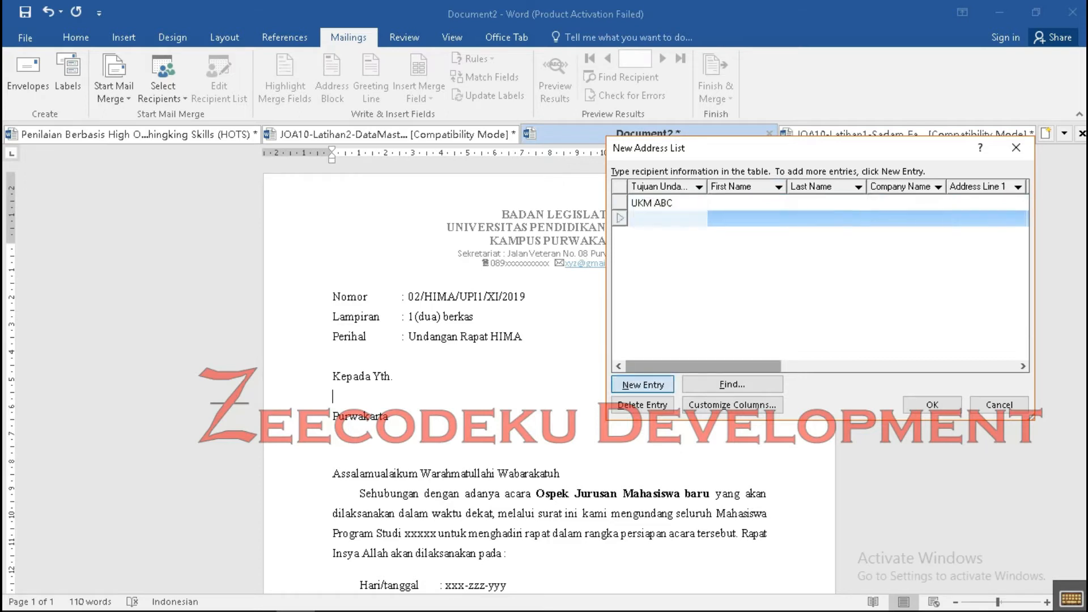
pyautogui.click(642, 384)
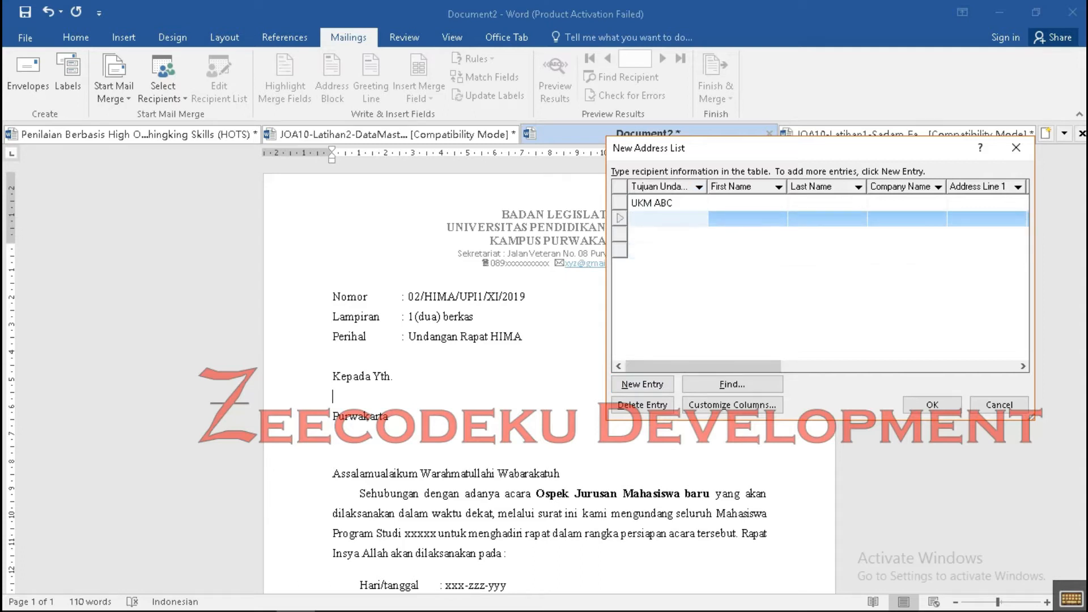
# Fill in Tujuan Undangan for the second and third entries with "UKM BCD" and "UKM BAD".
pyautogui.write('UKM BCD')
pyautogui.press('Tab')
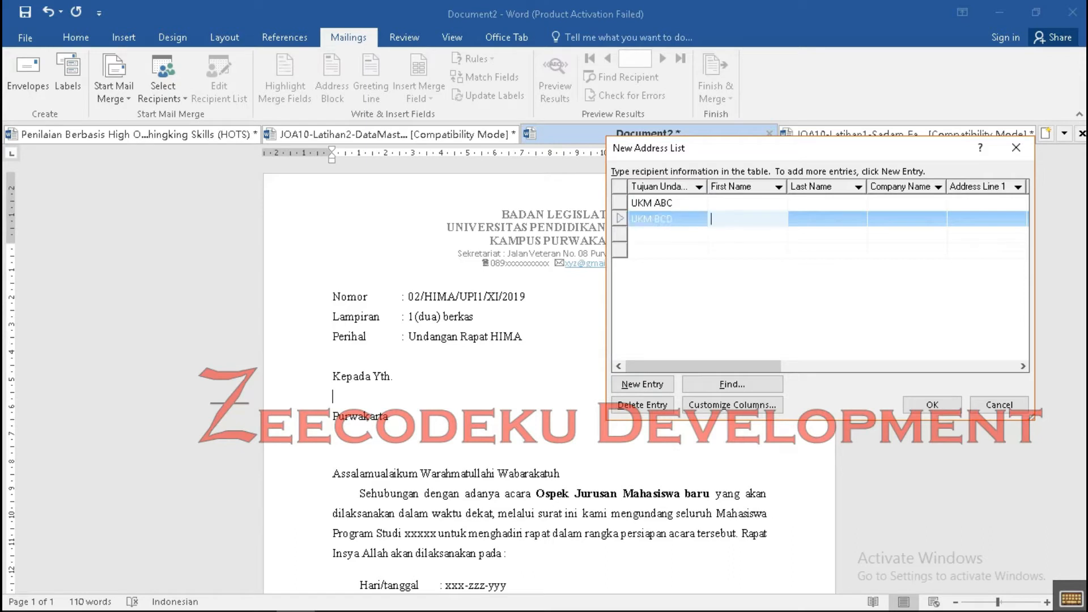
pyautogui.press('Down')
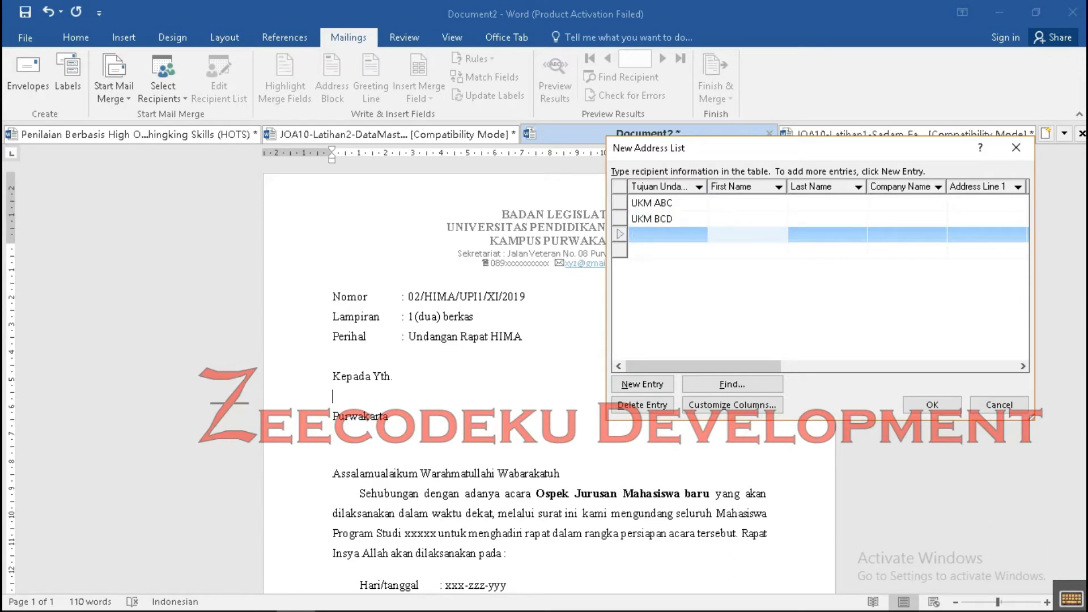
pyautogui.click(652, 234)
pyautogui.write('UKM BAD')
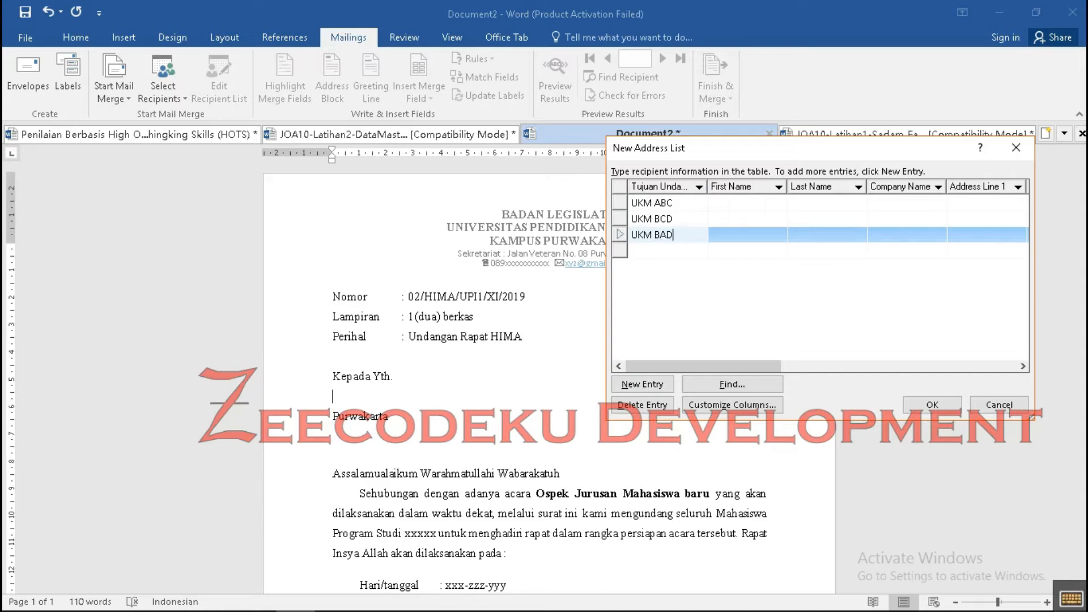
pyautogui.press('BackSpace')
pyautogui.write('C')
pyautogui.press('BackSpace')
pyautogui.write('D')
# Enter "UKM CDA" as the fourth Tujuan Undangan value and add a fifth entry with "UKM DBC".
pyautogui.click(668, 250)
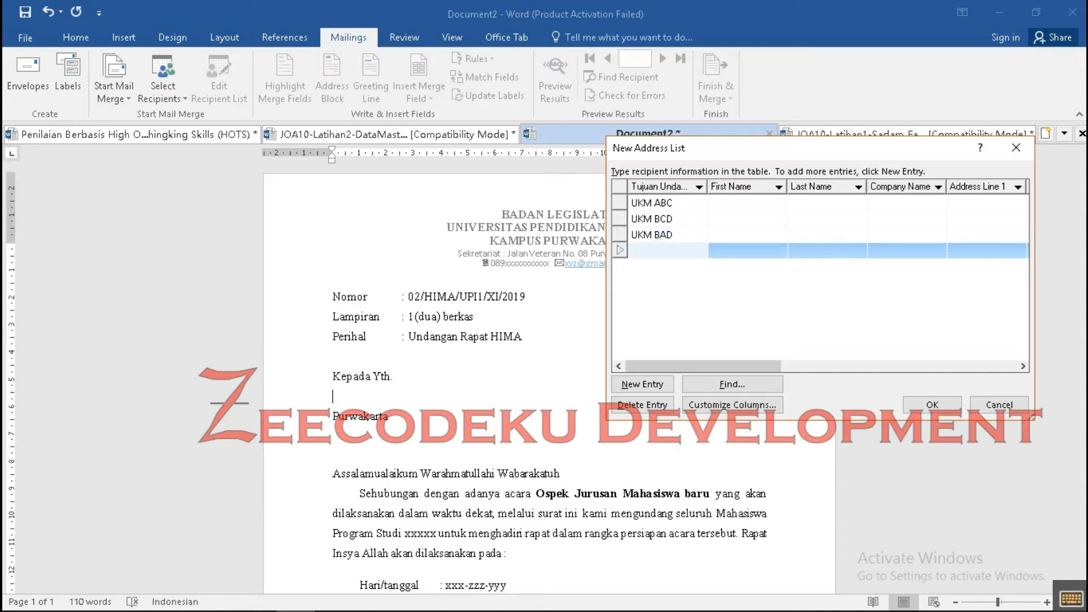
pyautogui.write('UKM CDA')
pyautogui.click(641, 384)
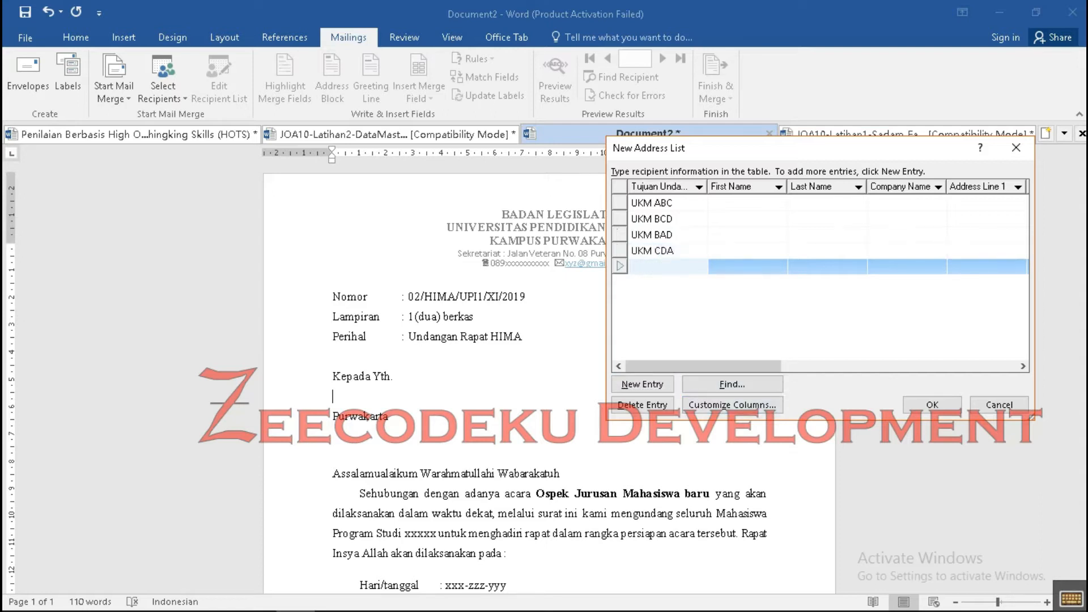
pyautogui.write('UKM DBC')
pyautogui.click(819, 320)
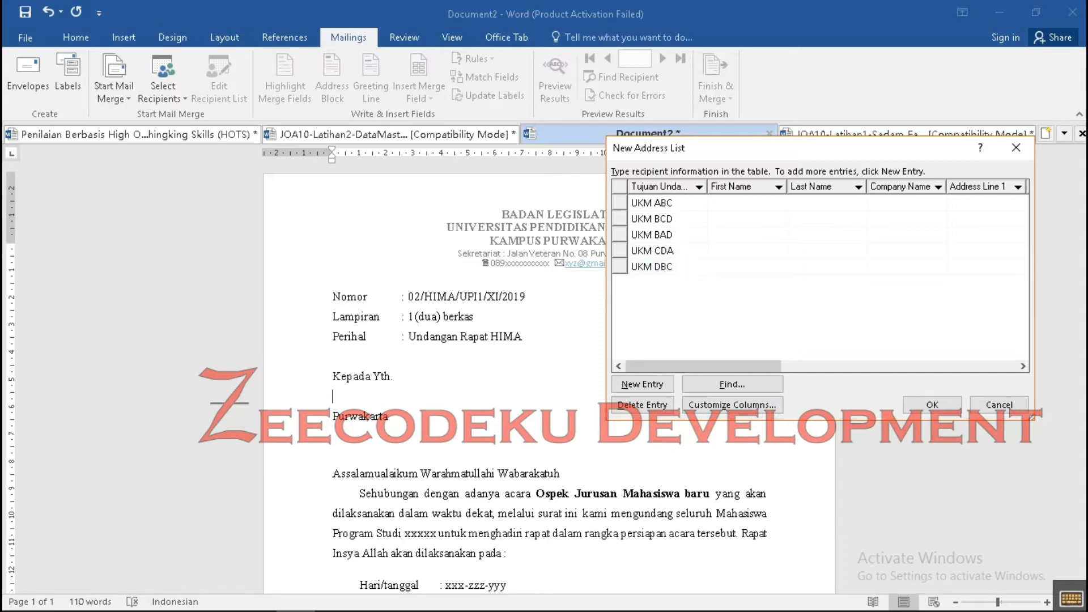
# Finish the recipient list and save it in the Documents folder as "UKM TUJUAN".
pyautogui.click(932, 405)
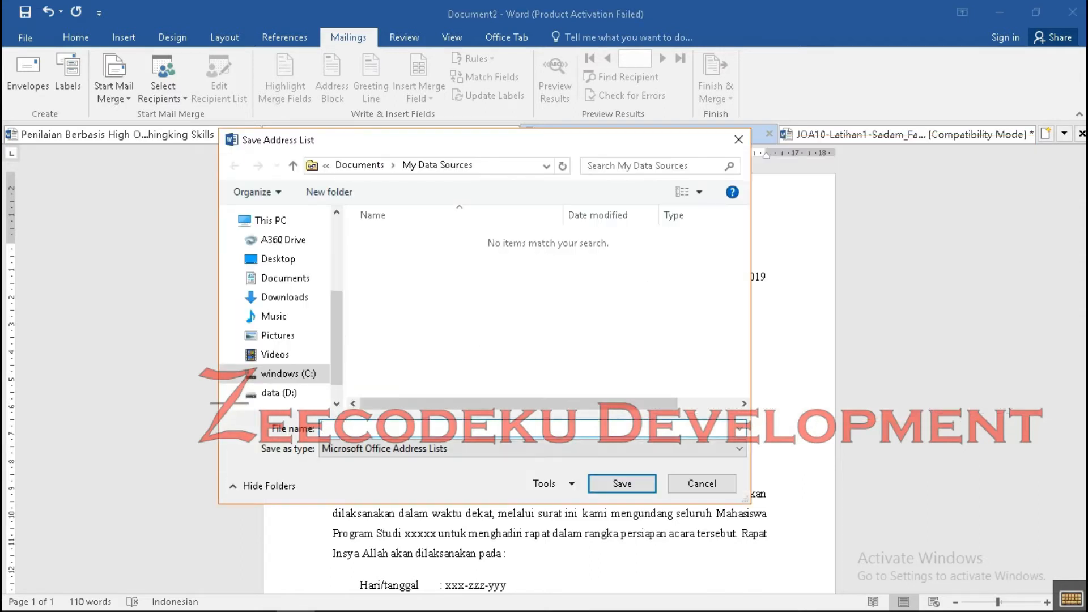
pyautogui.moveTo(378, 139); pyautogui.dragTo(596, 127)
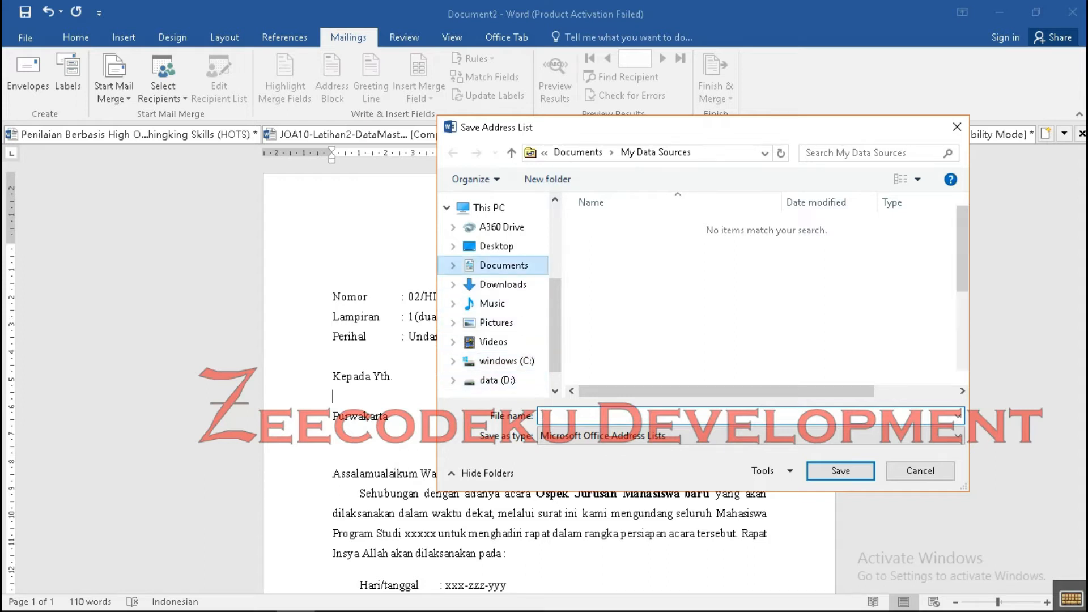
pyautogui.click(504, 266)
pyautogui.click(552, 416)
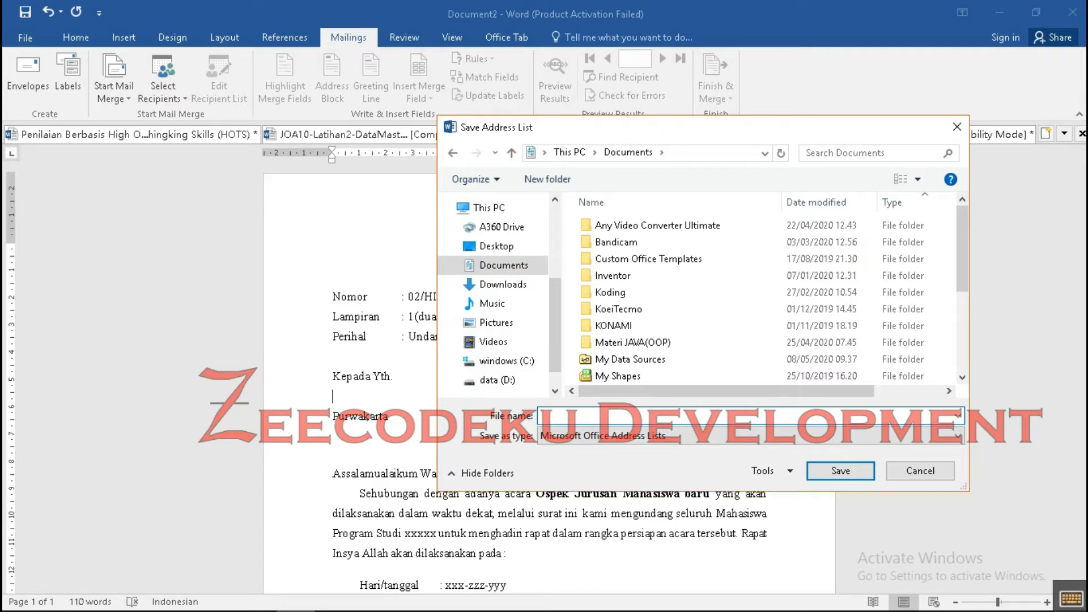
pyautogui.write('UKM TUJUAN')
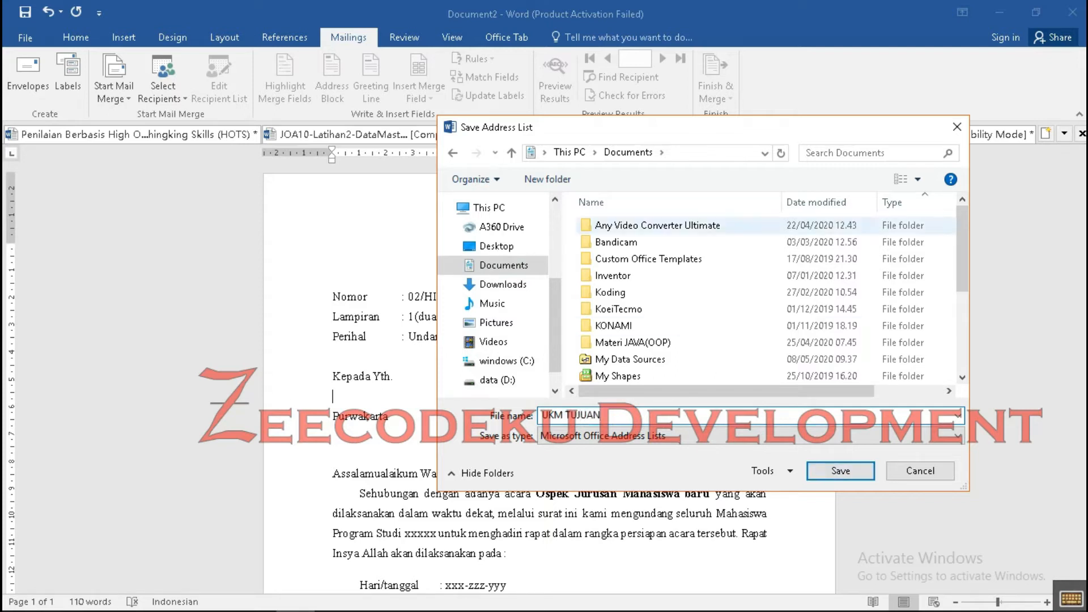
pyautogui.press('Return')
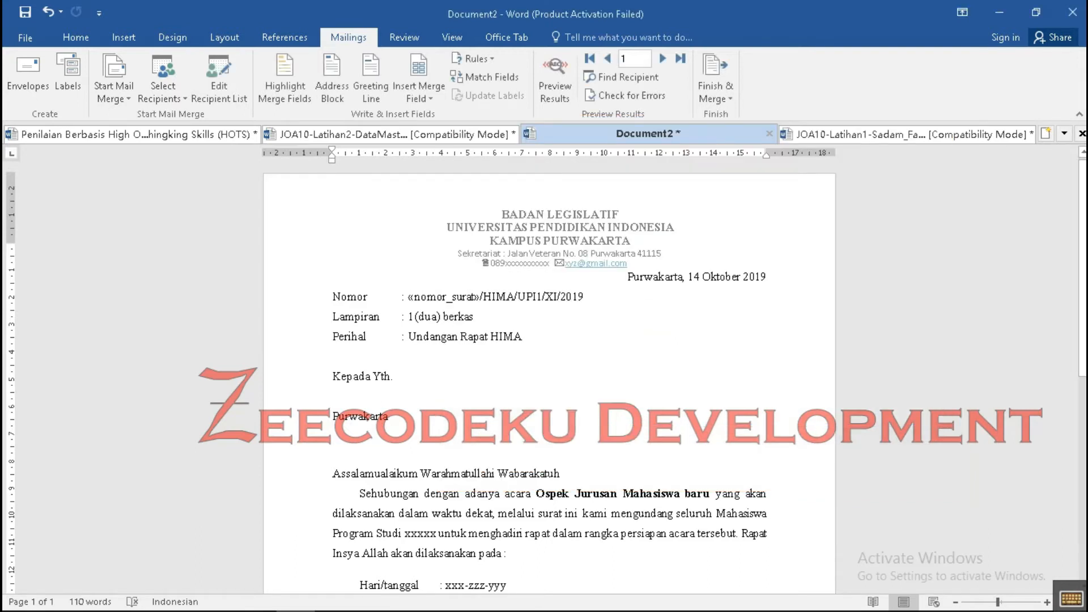
# Try to replace the leftover «nomor_surat» field in the letter's Nomor line with 02.
pyautogui.moveTo(480, 297); pyautogui.dragTo(408, 298)
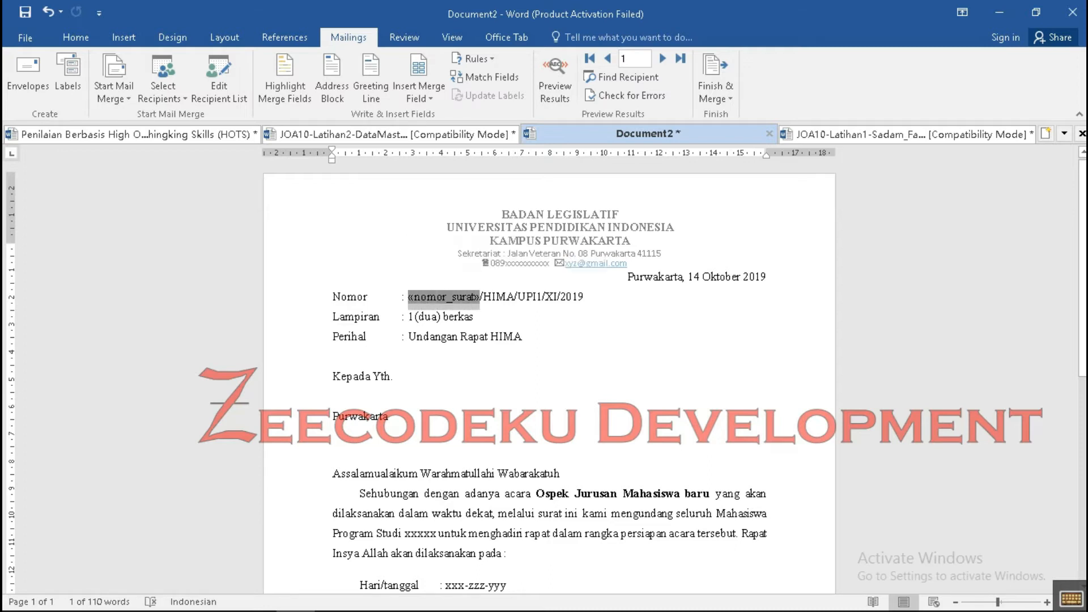
pyautogui.click(333, 396)
pyautogui.moveTo(480, 297); pyautogui.dragTo(408, 297)
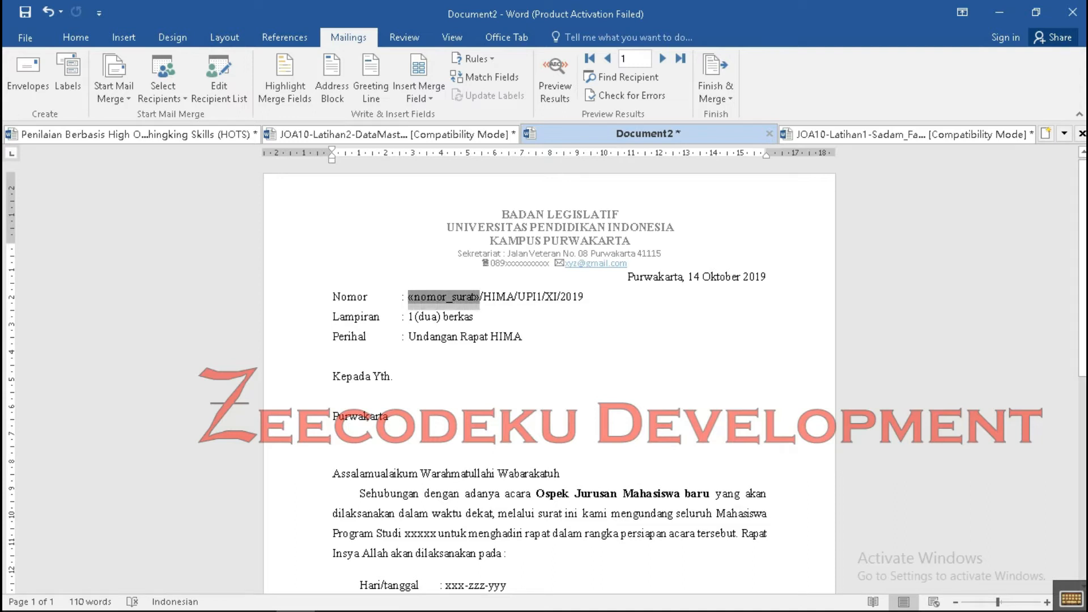
pyautogui.press('Delete')
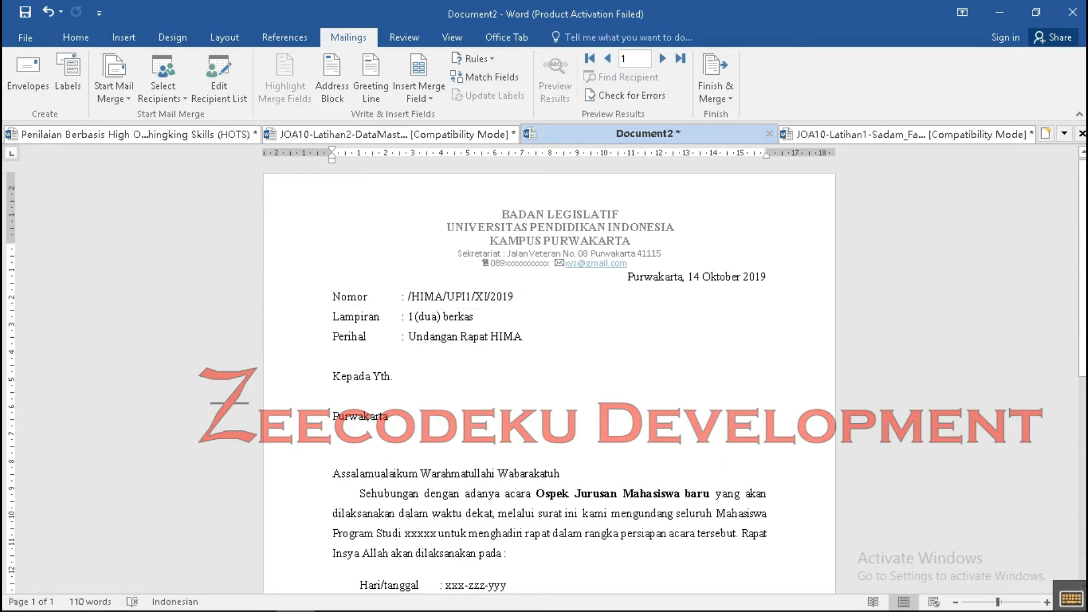
pyautogui.hotkey('ctrl', 'z')
pyautogui.write('02')
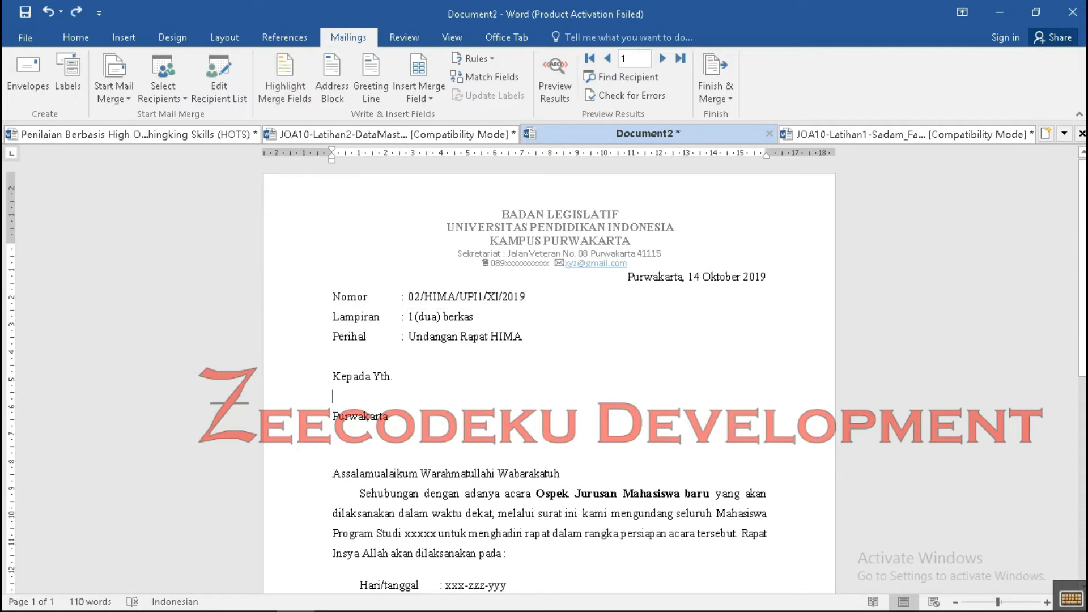
# Check the mail merge recipients loaded from UKM TUJUAN.mdb and leave the list without changes.
pyautogui.click(219, 77)
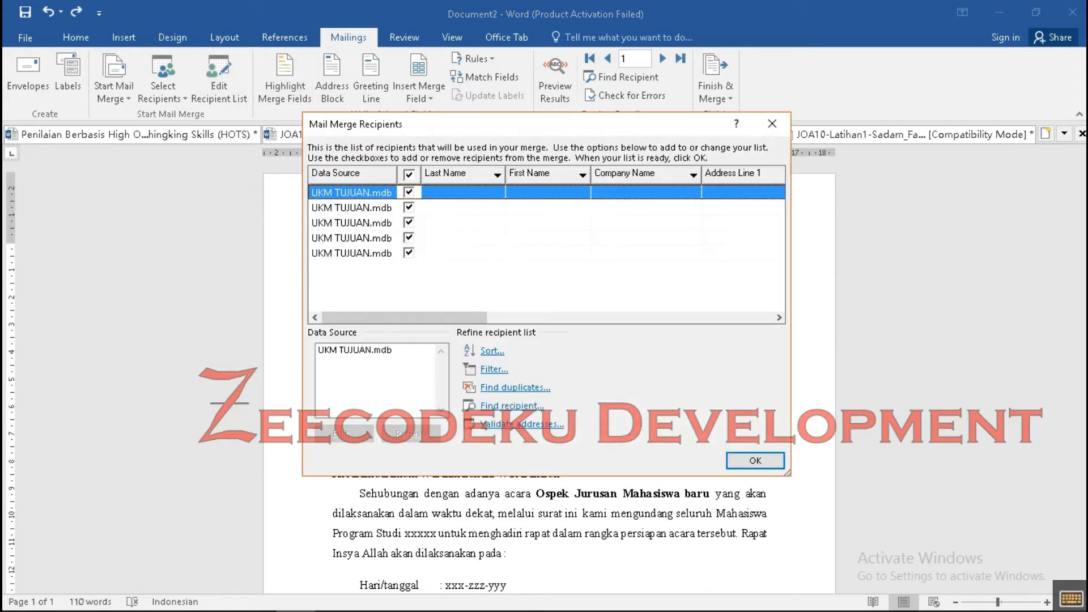
pyautogui.press('Escape')
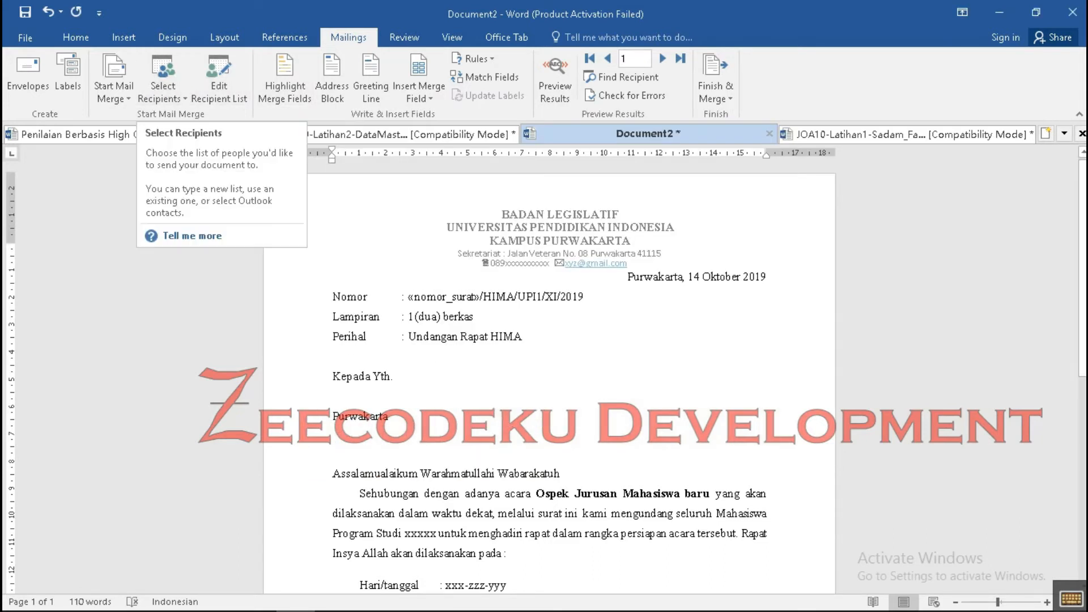
pyautogui.click(218, 77)
pyautogui.press('Escape')
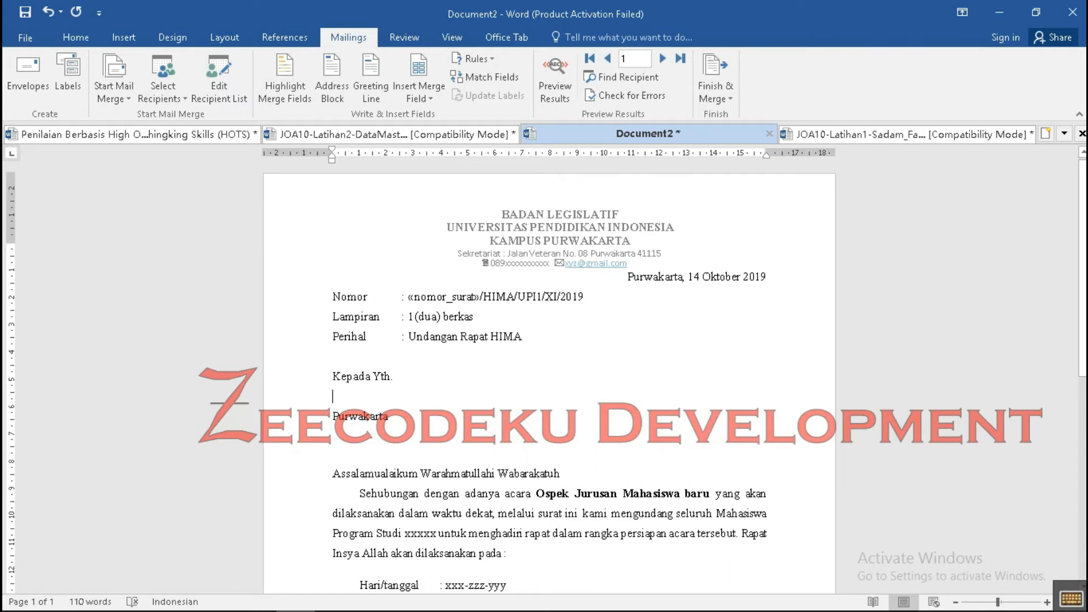
# Remove the leftover «nomor_surat» field from in front of "/HIMA/UPI1/XI/2019" in the Nomor line.
pyautogui.moveTo(479, 297); pyautogui.dragTo(408, 297)
pyautogui.hotkey('ctrl', 'c')
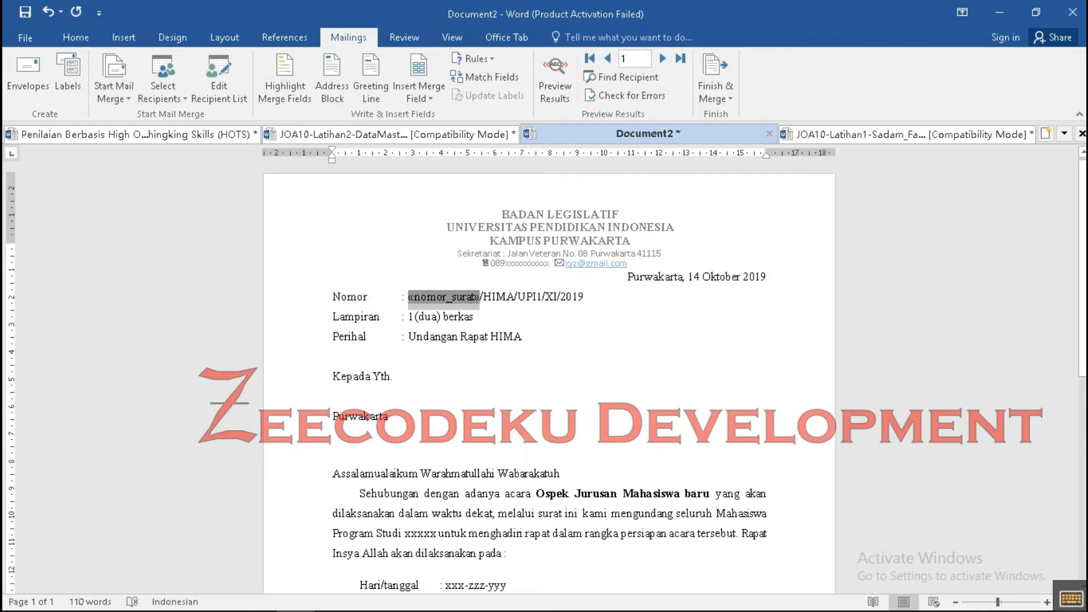
pyautogui.press('BackSpace')
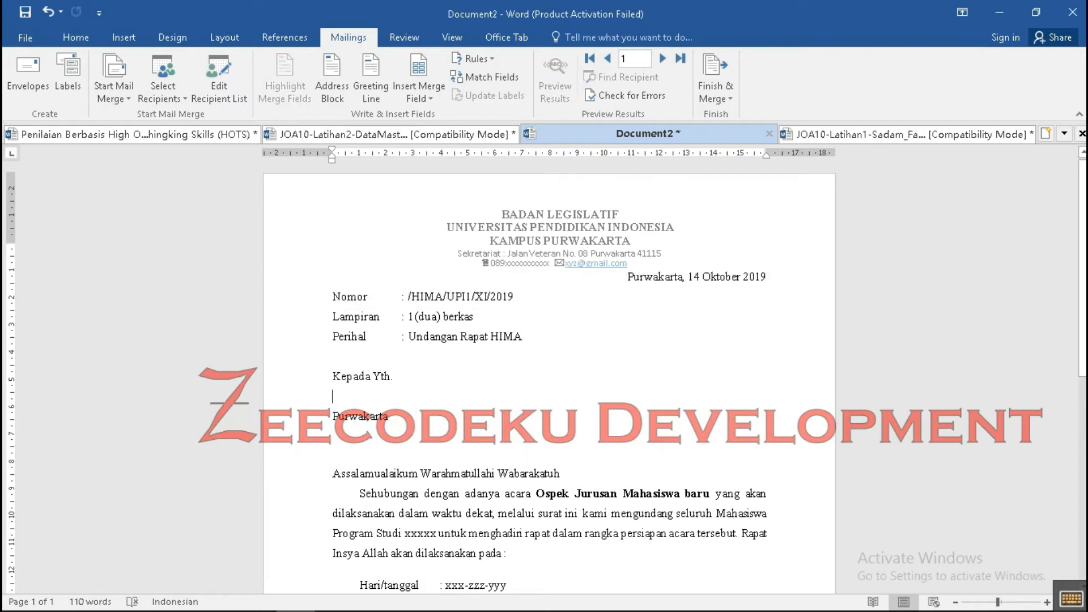
# Paste the «nomor_surat» merge field on the line under "Kepada Yth." and enter 2 before "/HIMA/UPI1/XI/2019" in the Nomor line.
pyautogui.hotkey('ctrl', 'v')
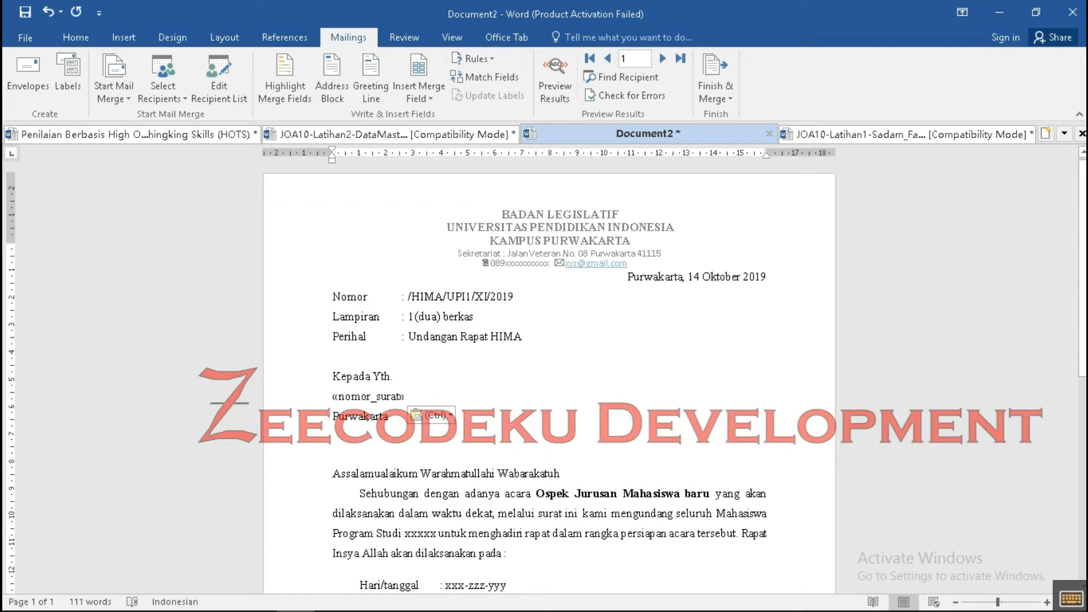
pyautogui.click(406, 297)
pyautogui.write('2')
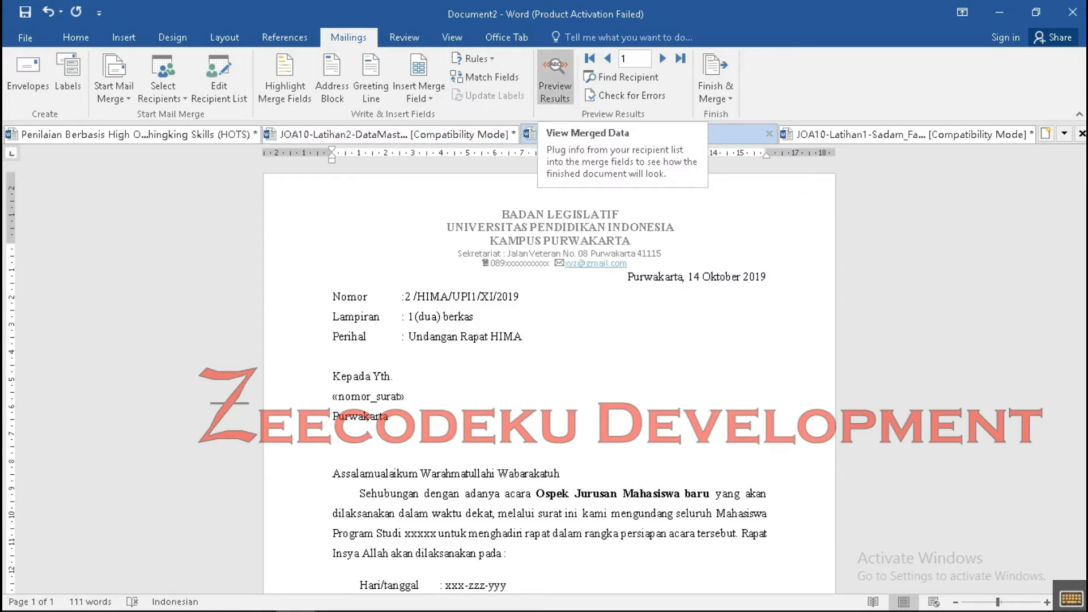
# Preview the merge results, replacing the invalid nomor_surat field with Tujuan_Undangan, and leave the preview switched on.
pyautogui.click(555, 79)
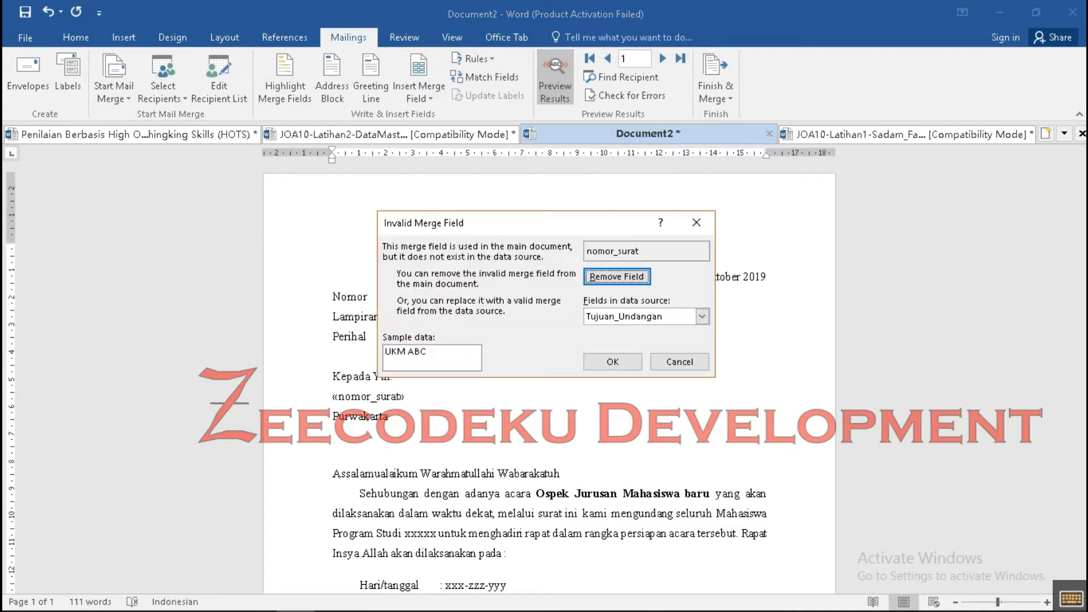
pyautogui.click(612, 362)
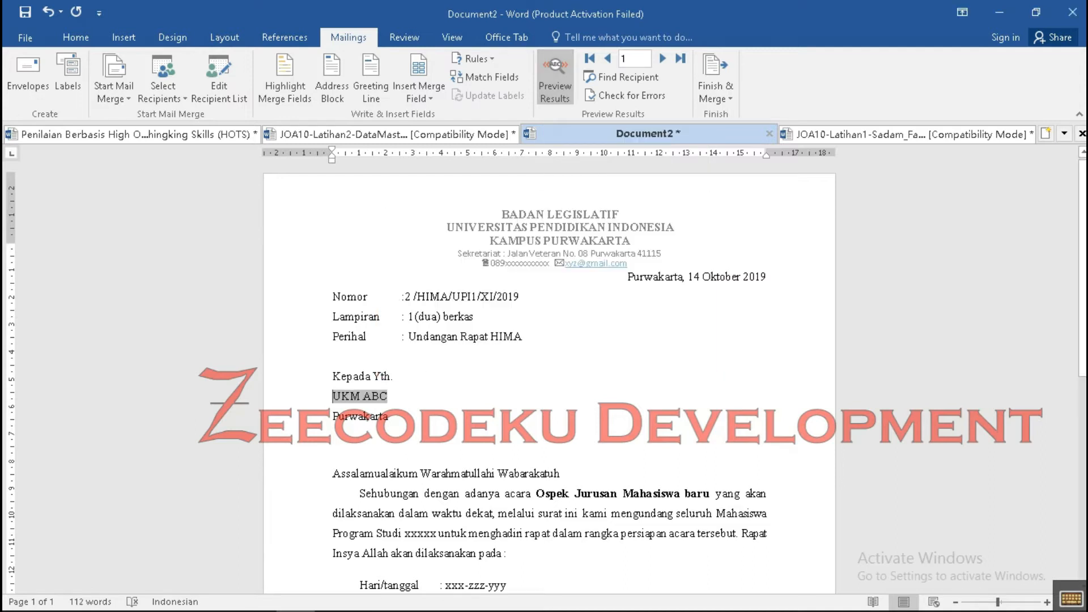
pyautogui.click(555, 79)
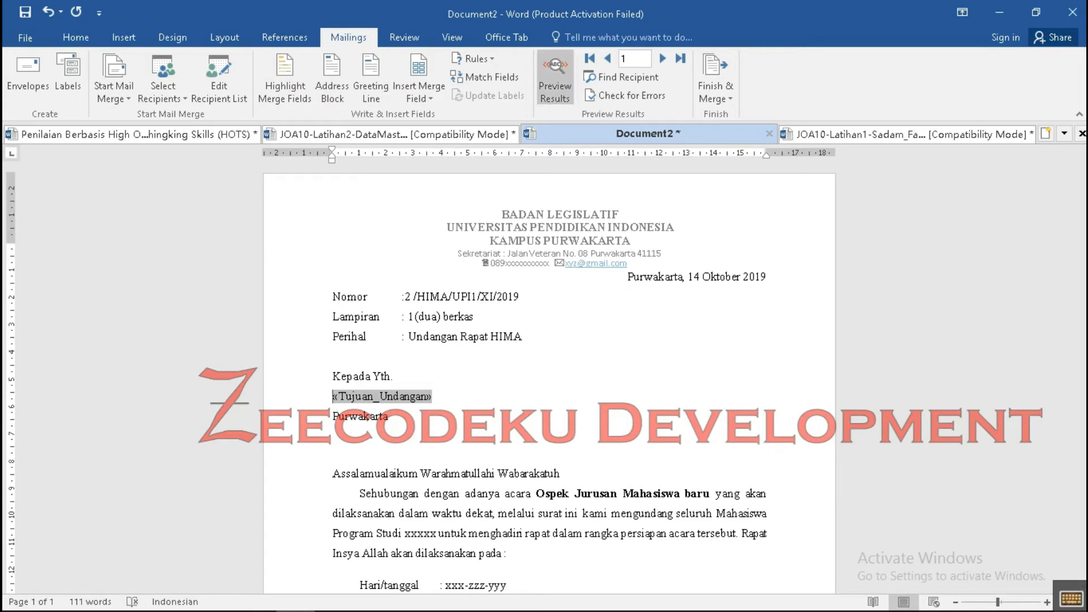
pyautogui.click(555, 79)
pyautogui.click(388, 416)
pyautogui.scroll(-2, 388, 416)
pyautogui.scroll(-5, 548, 374)
pyautogui.scroll(7, 548, 374)
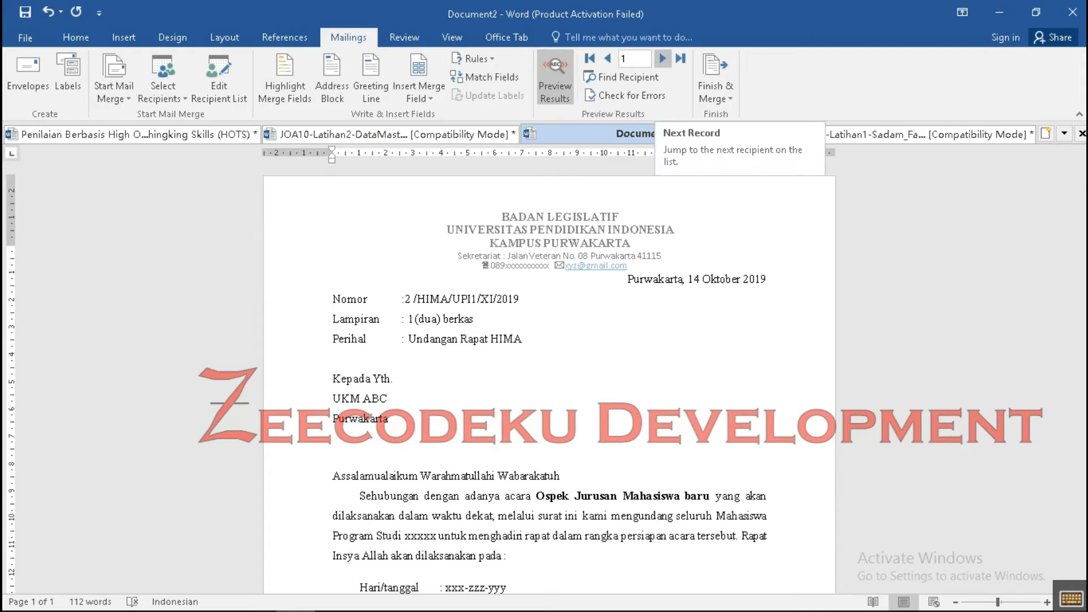
# Show the second recipient's letter and highlight the merged recipient name under "Kepada Yth." in yellow.
pyautogui.click(661, 58)
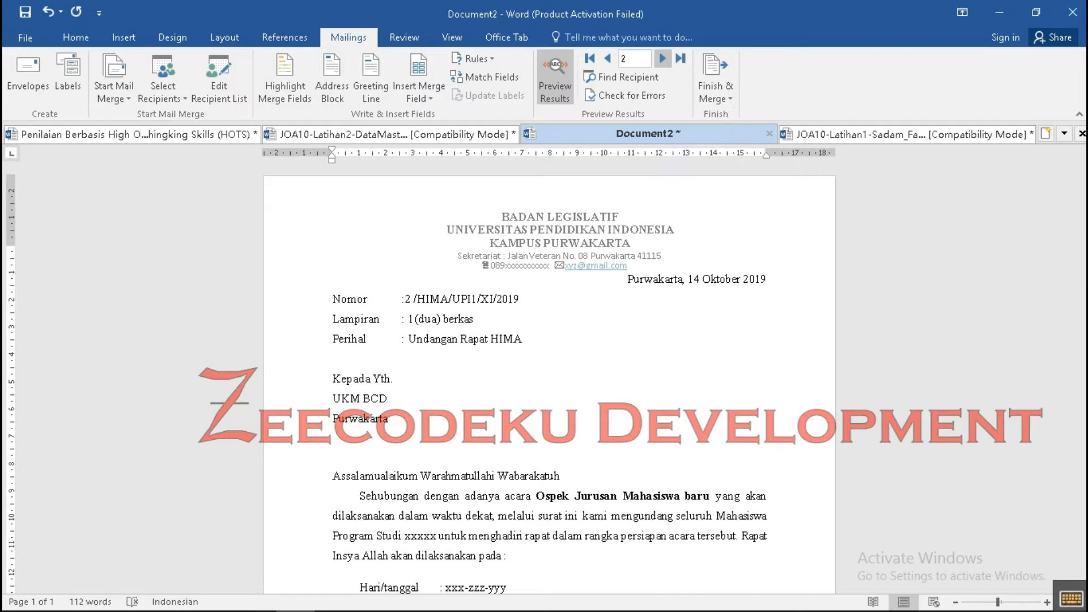
pyautogui.moveTo(394, 400); pyautogui.dragTo(329, 398)
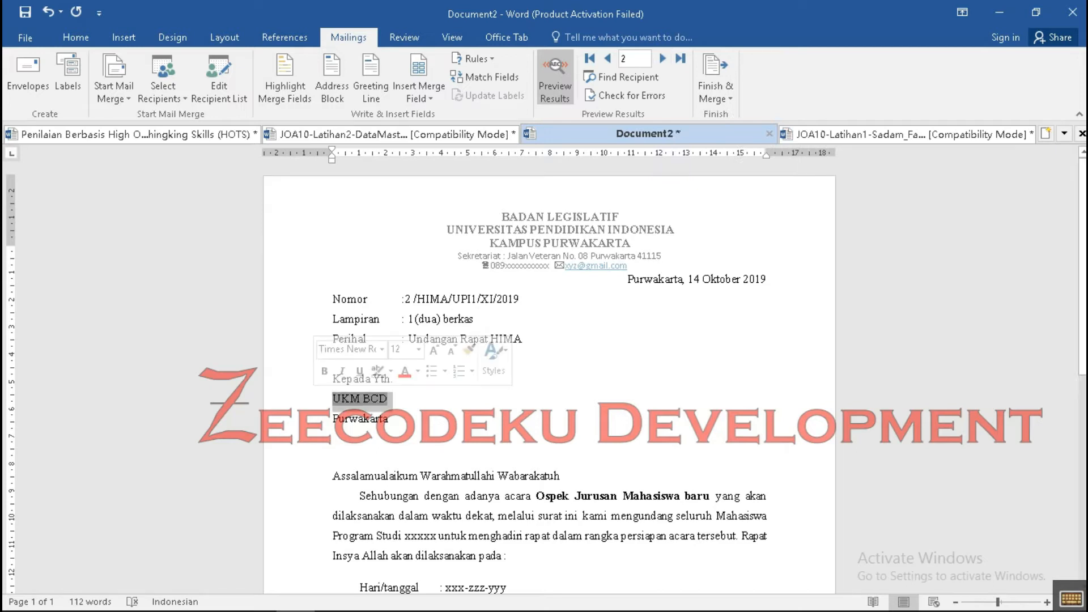
pyautogui.click(76, 38)
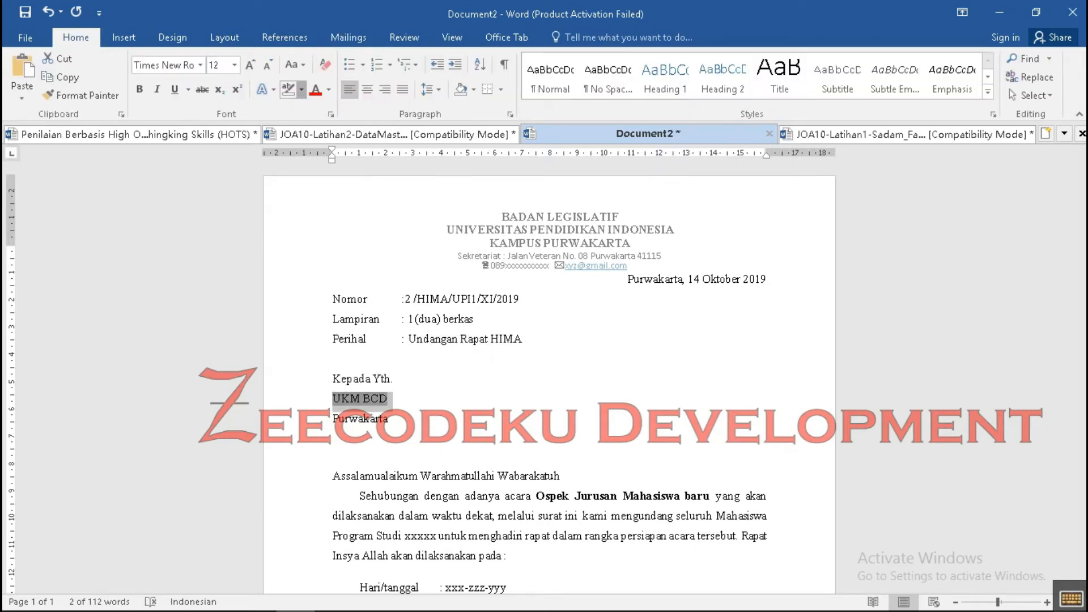
pyautogui.click(301, 89)
pyautogui.click(293, 111)
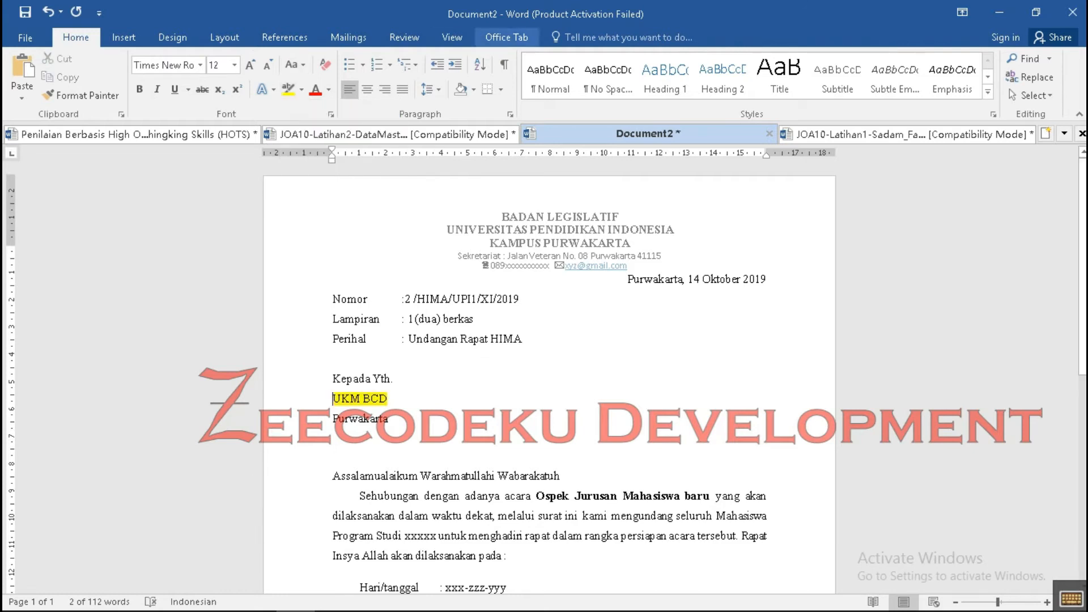
# Step through the previewed letters up to record 5 and back to record 1 to check the recipient line.
pyautogui.click(349, 37)
pyautogui.click(662, 58)
pyautogui.click(662, 58)
pyautogui.click(662, 58)
pyautogui.click(662, 58)
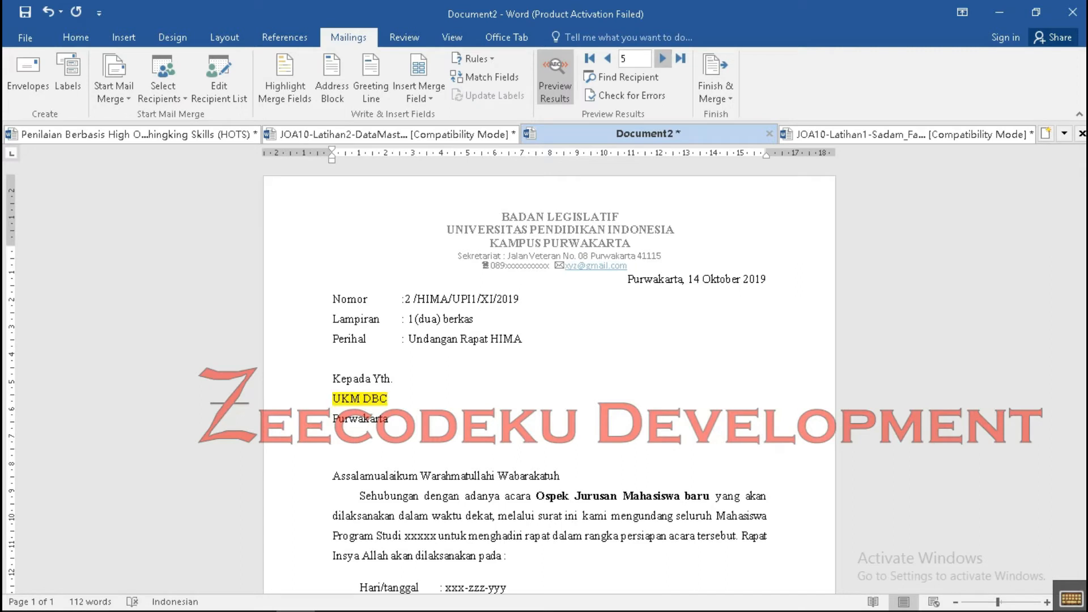
pyautogui.click(607, 59)
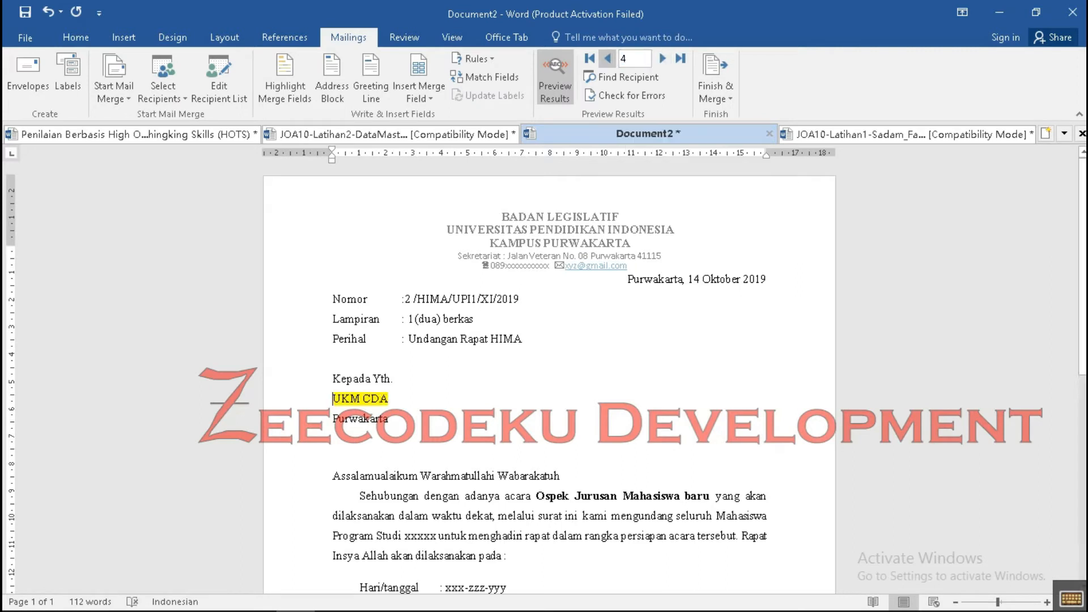
pyautogui.click(607, 59)
pyautogui.click(607, 59)
pyautogui.click(608, 59)
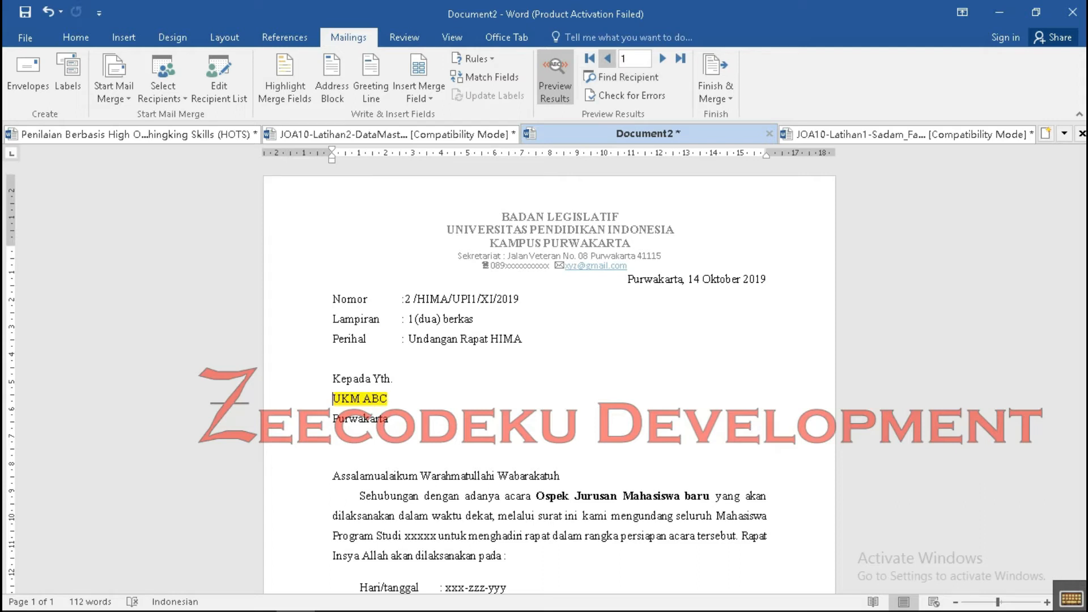
pyautogui.scroll(-3, 548, 374)
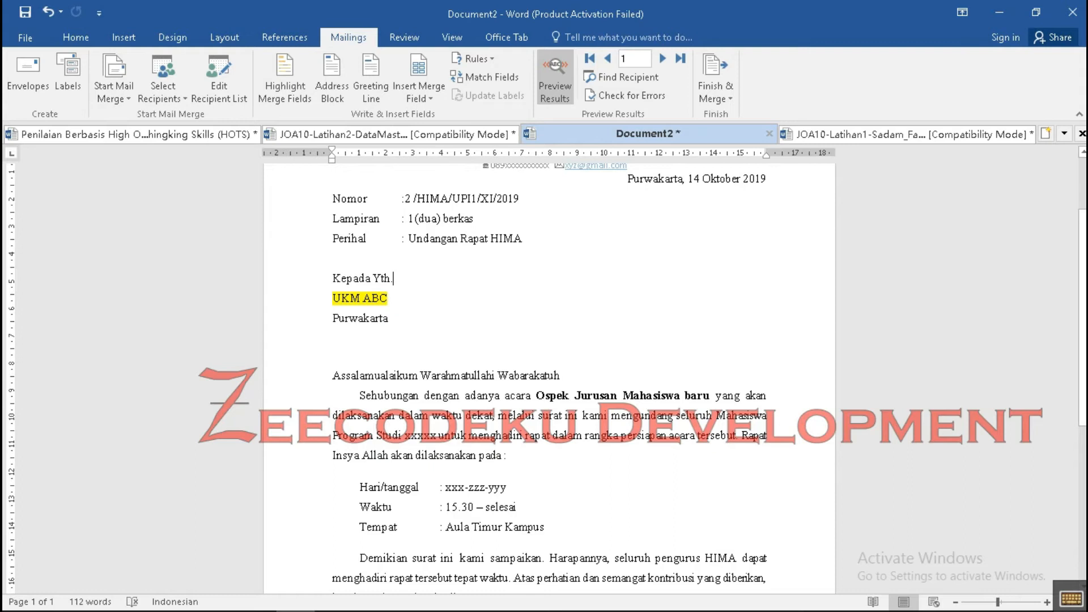
pyautogui.scroll(-9, 548, 374)
pyautogui.click(333, 493)
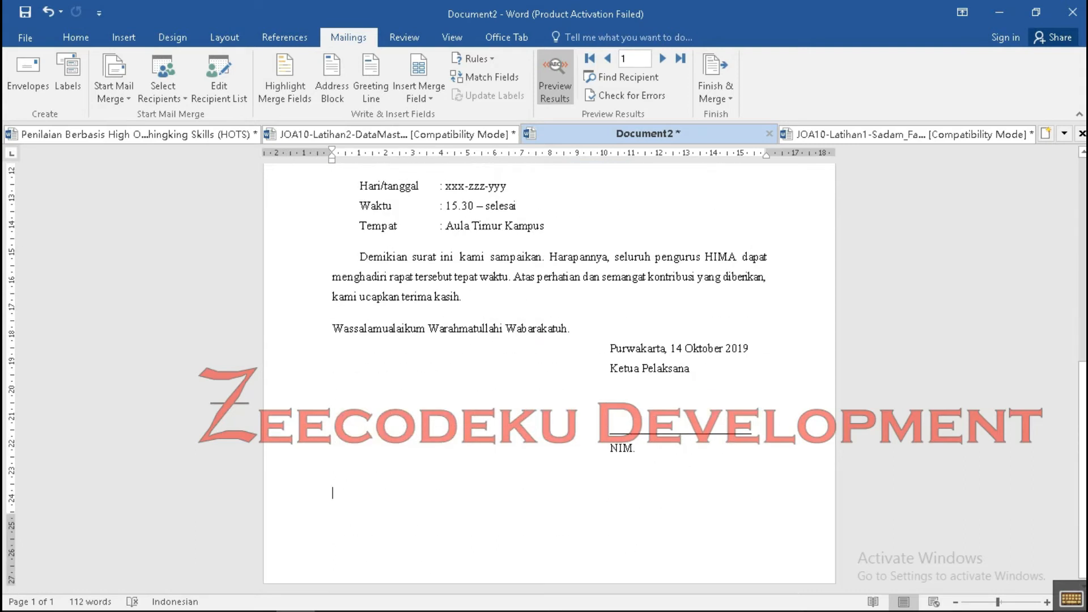
pyautogui.scroll(7, 548, 373)
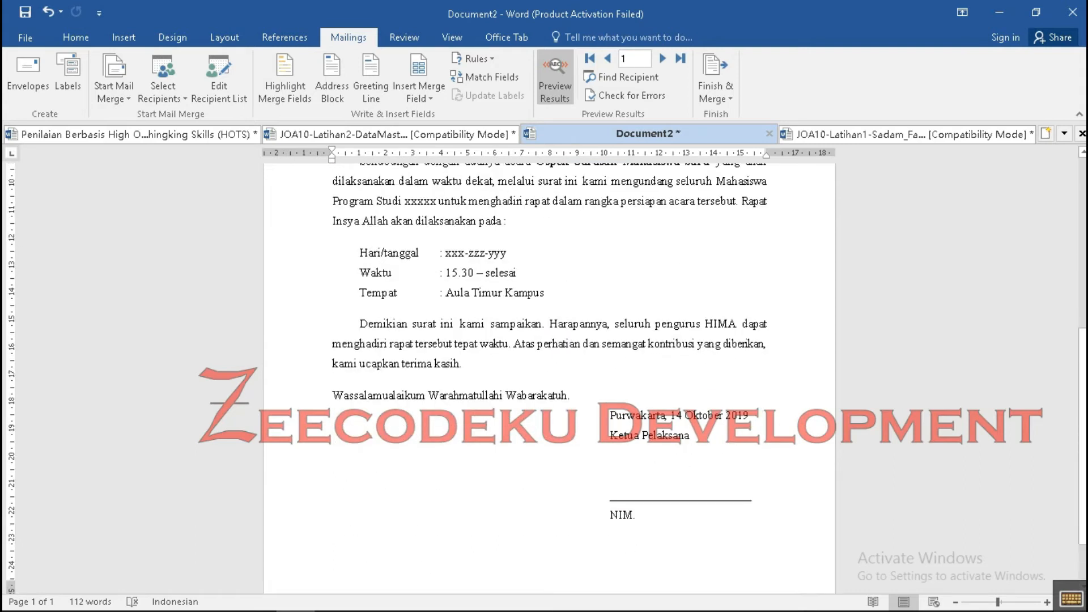
pyautogui.scroll(5, 549, 374)
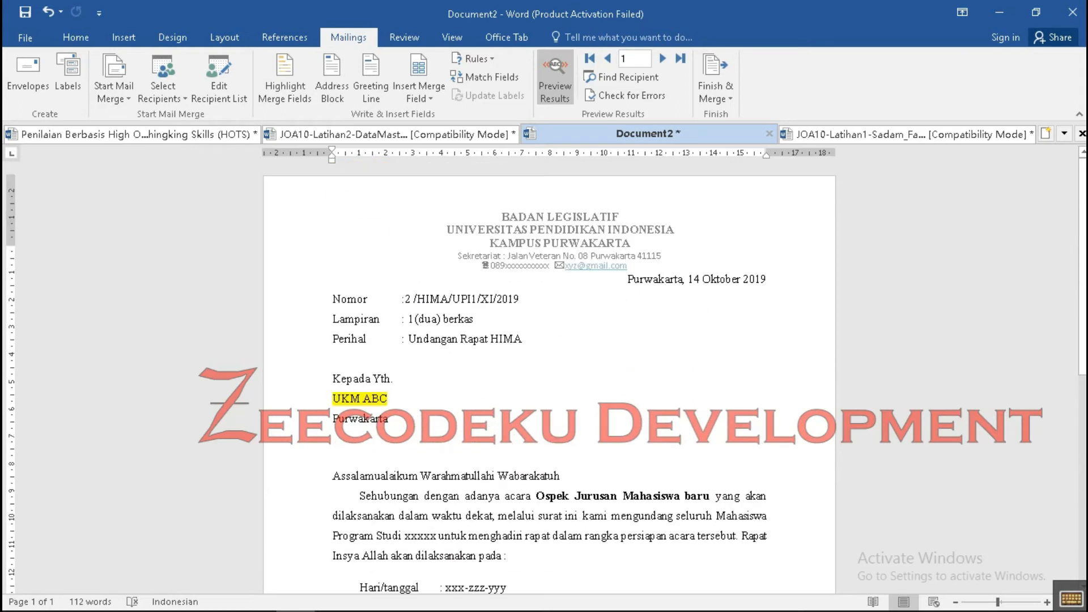
pyautogui.moveTo(388, 400); pyautogui.dragTo(332, 399)
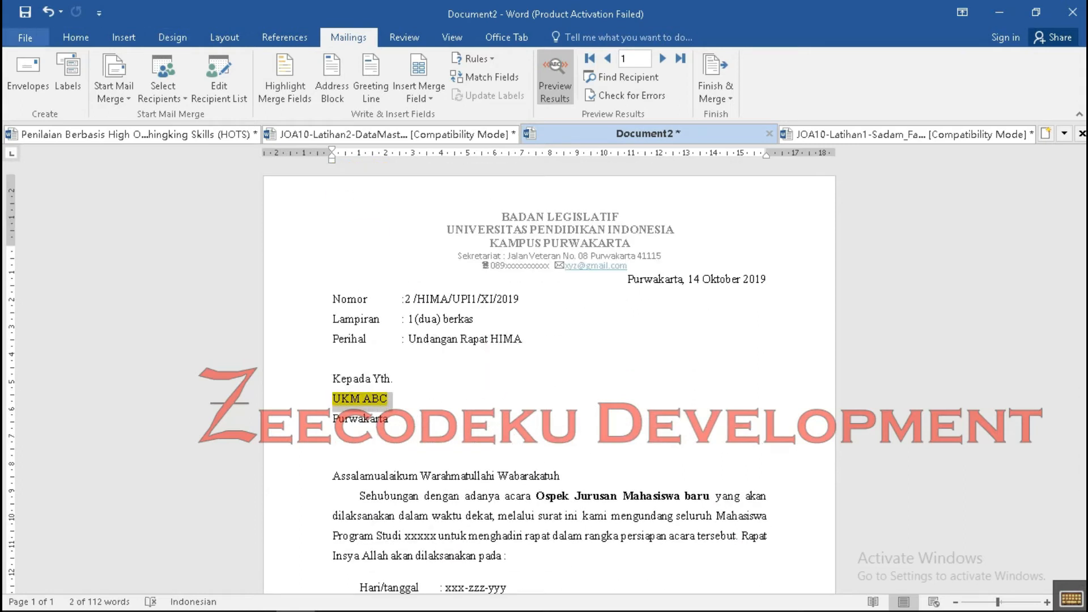
pyautogui.click(25, 38)
pyautogui.click(38, 198)
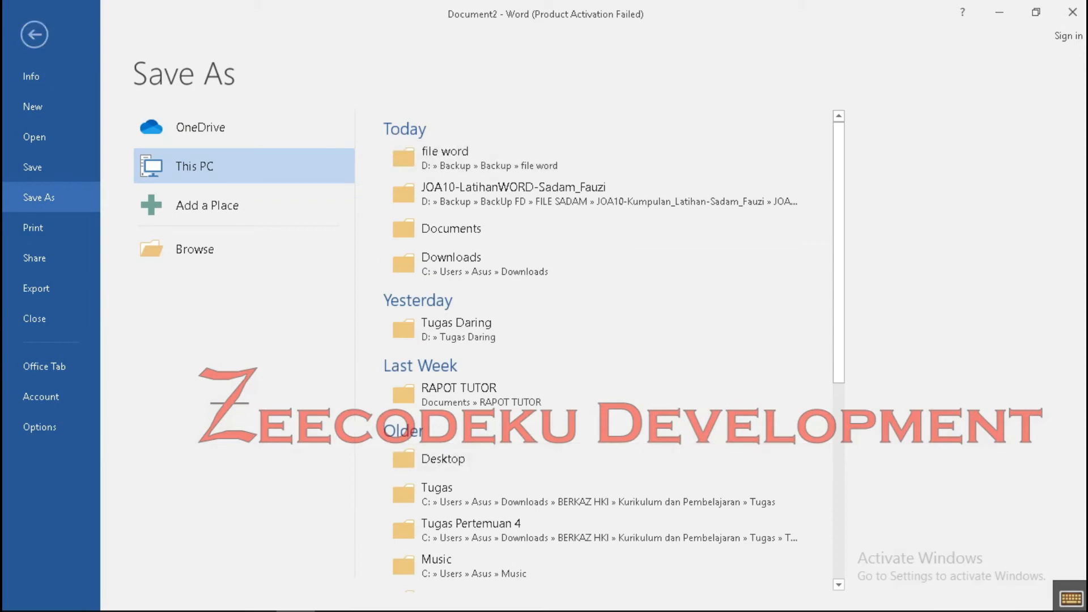
pyautogui.press('Escape')
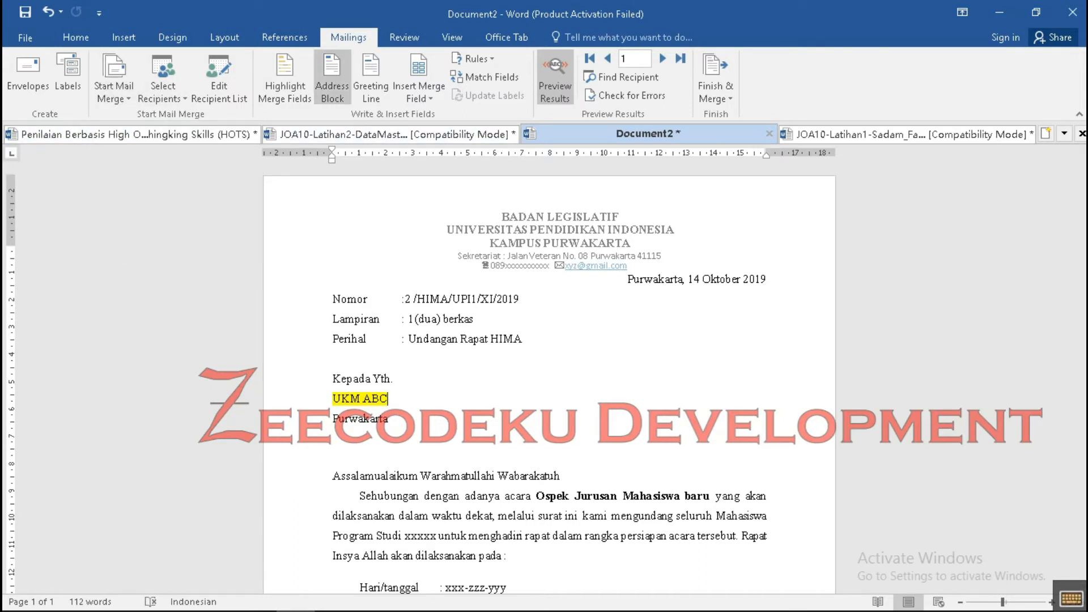
pyautogui.click(715, 92)
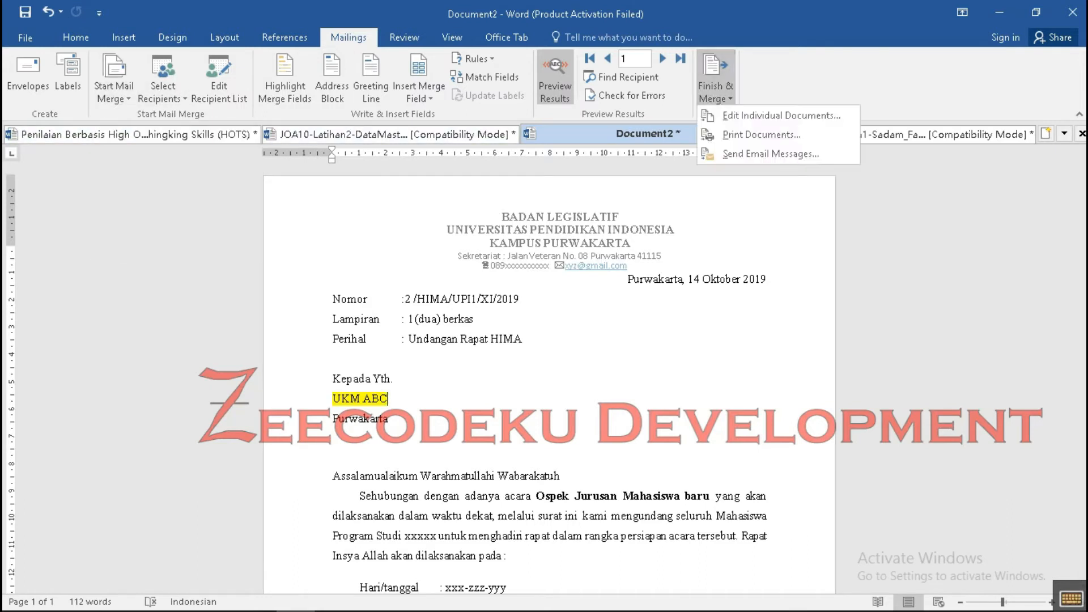
pyautogui.click(781, 116)
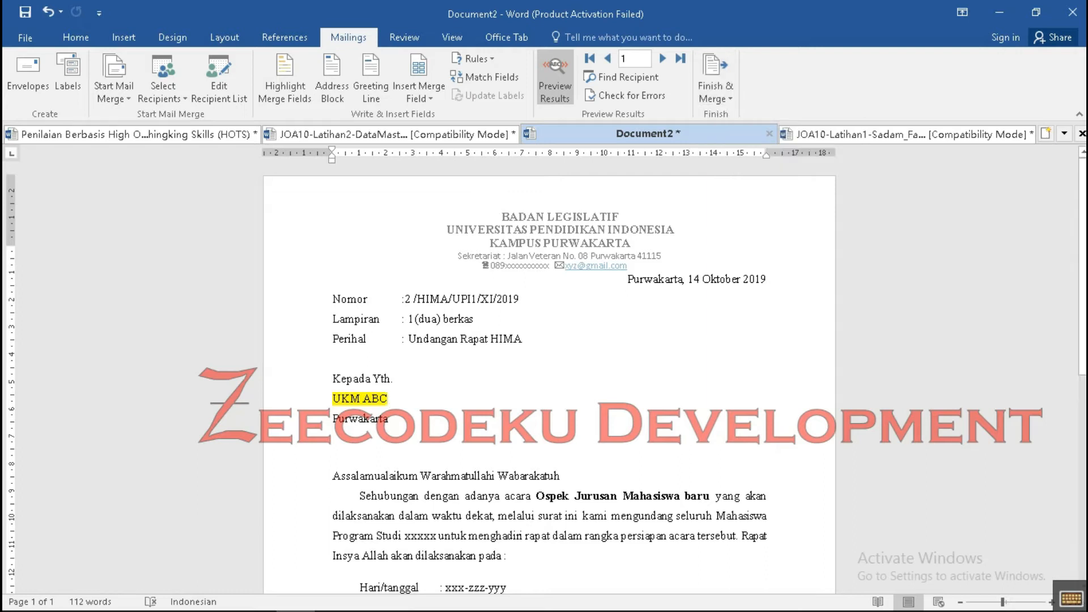
pyautogui.click(114, 92)
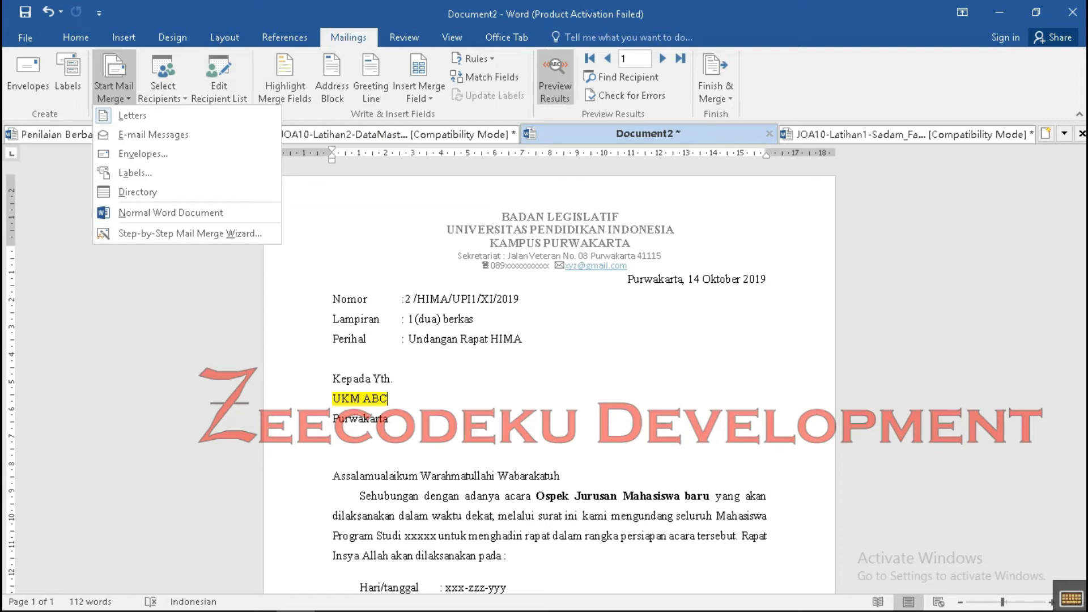
pyautogui.click(114, 80)
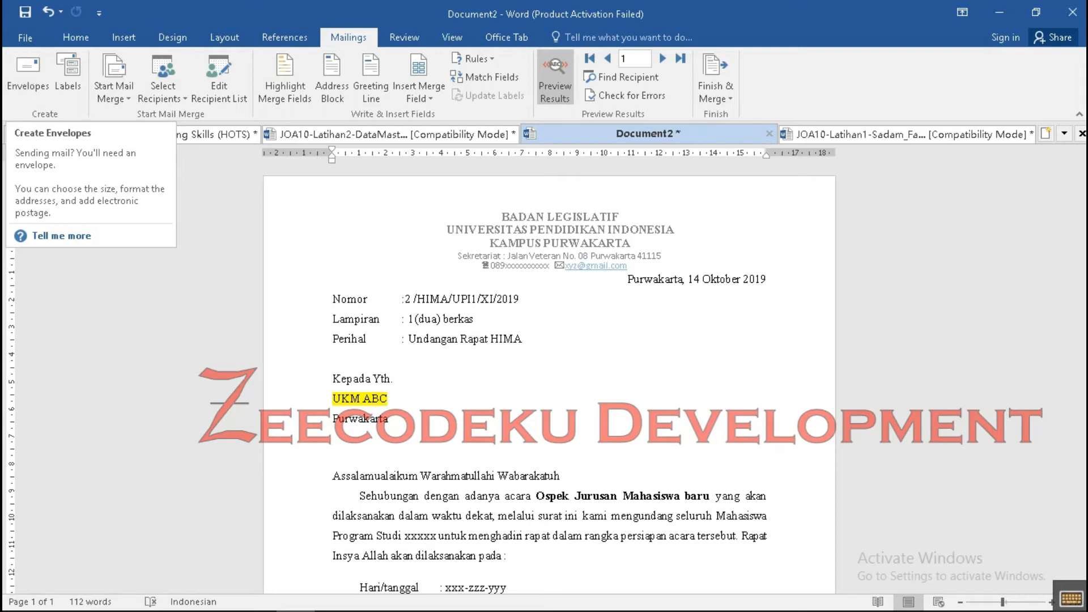
pyautogui.moveTo(389, 399); pyautogui.dragTo(330, 400)
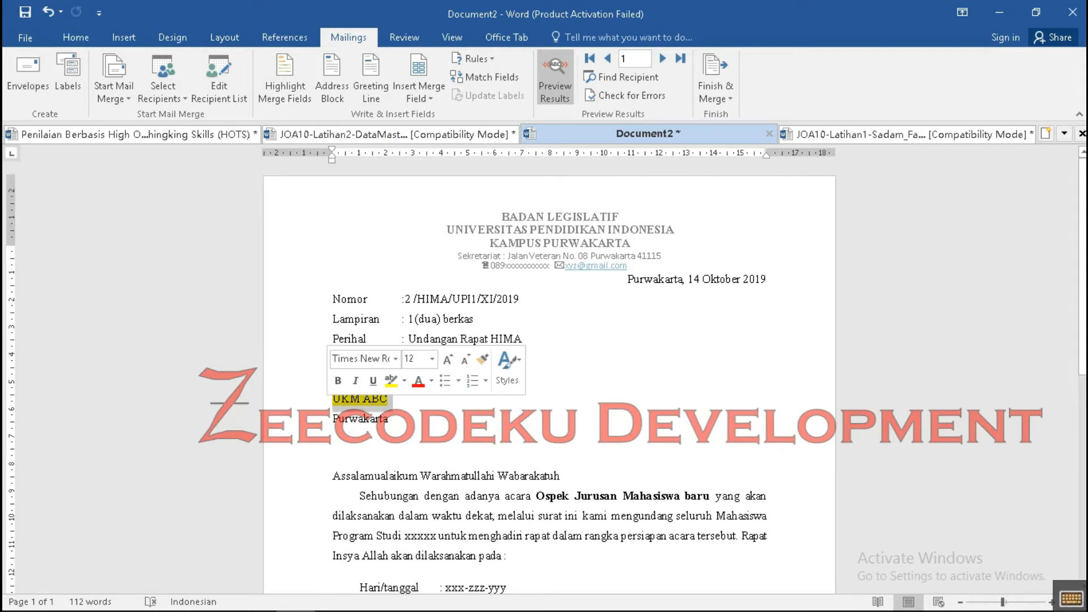
pyautogui.hotkey('ctrl', 'End')
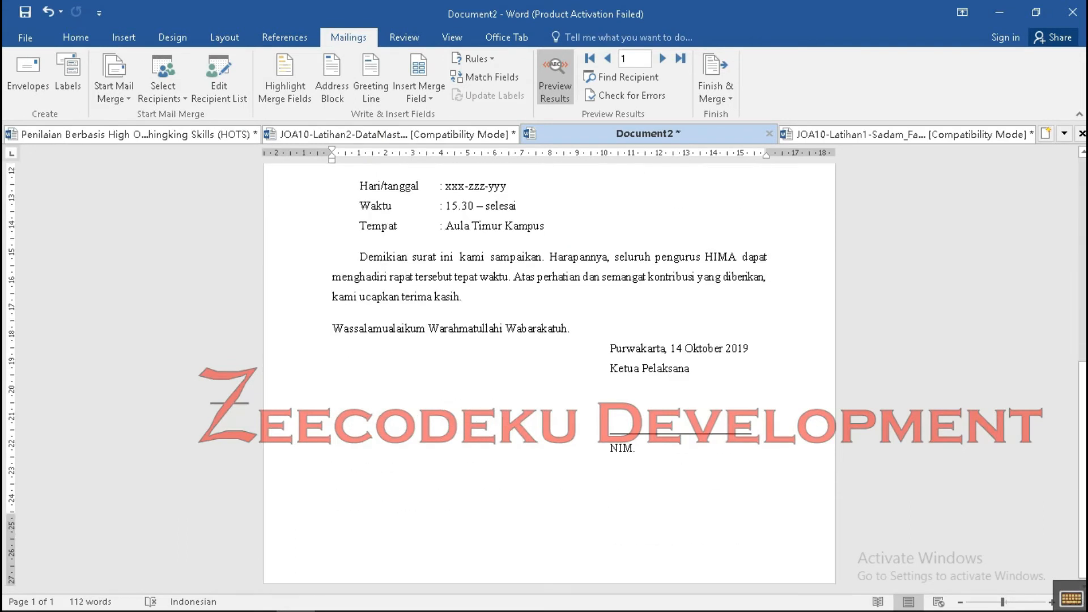
pyautogui.scroll(6, 549, 372)
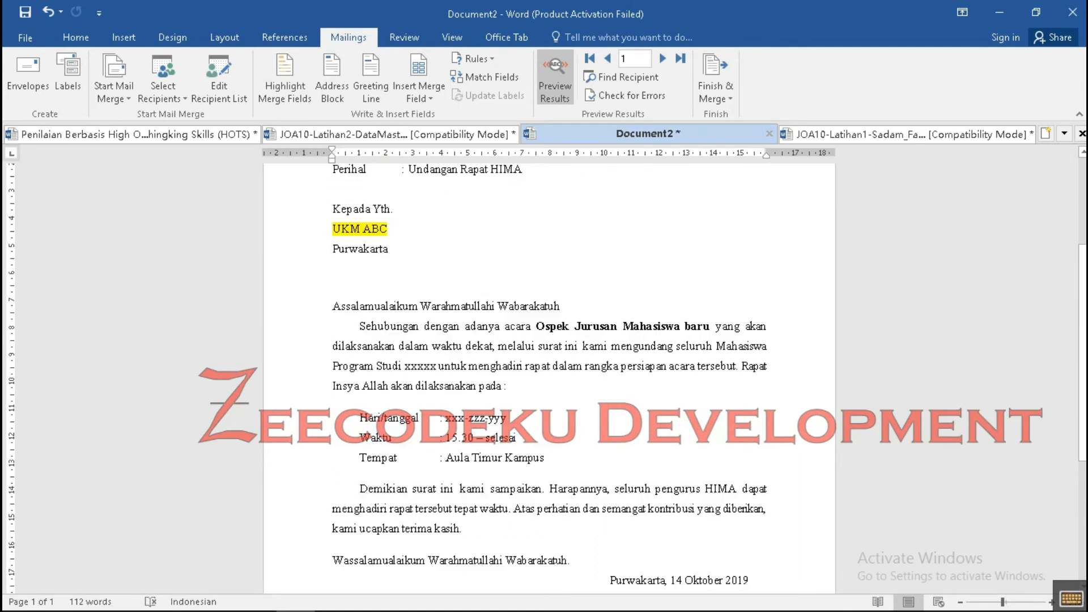
pyautogui.scroll(-4, 549, 372)
pyautogui.scroll(4, 549, 372)
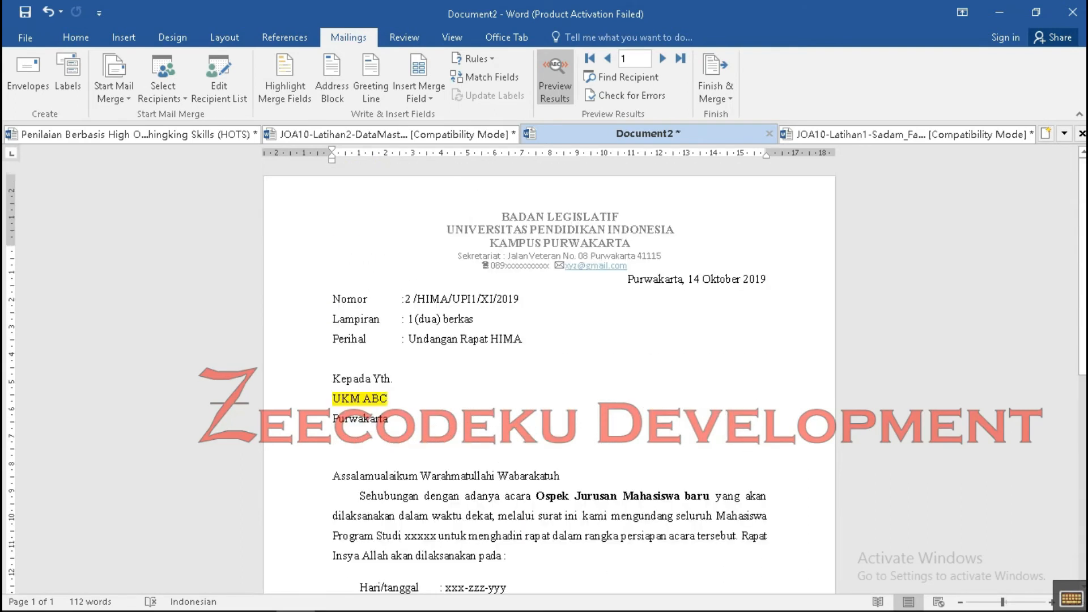
pyautogui.moveTo(390, 400); pyautogui.dragTo(332, 399)
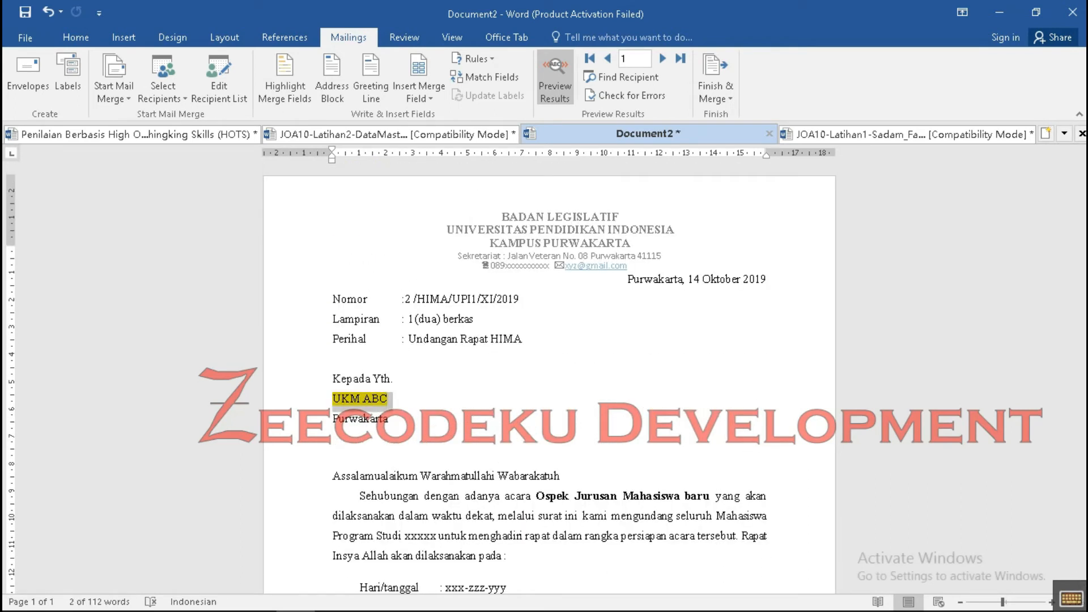
# Compare the previewed letters of records 1 and 2, and continue record by record to the fifth recipient.
pyautogui.click(662, 58)
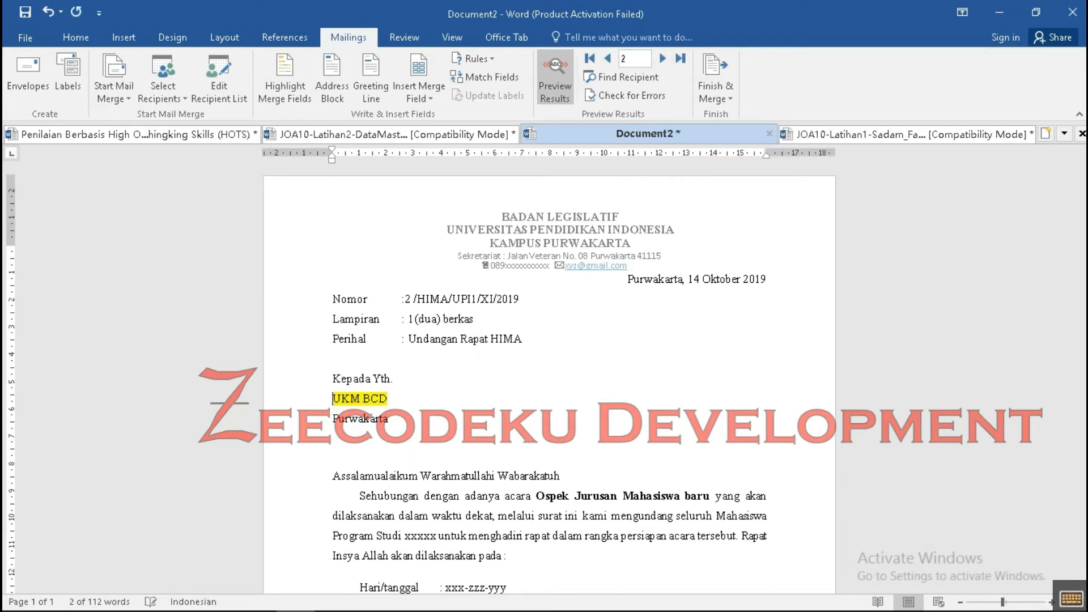
pyautogui.click(608, 58)
pyautogui.click(113, 90)
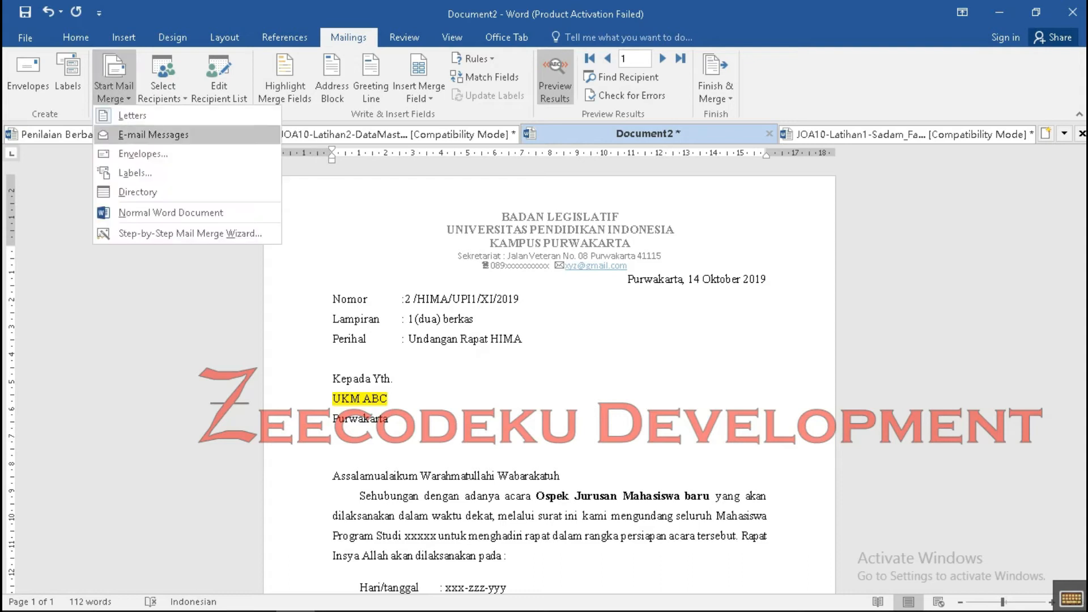
pyautogui.press('Escape')
pyautogui.moveTo(392, 379); pyautogui.dragTo(332, 378)
pyautogui.click(662, 58)
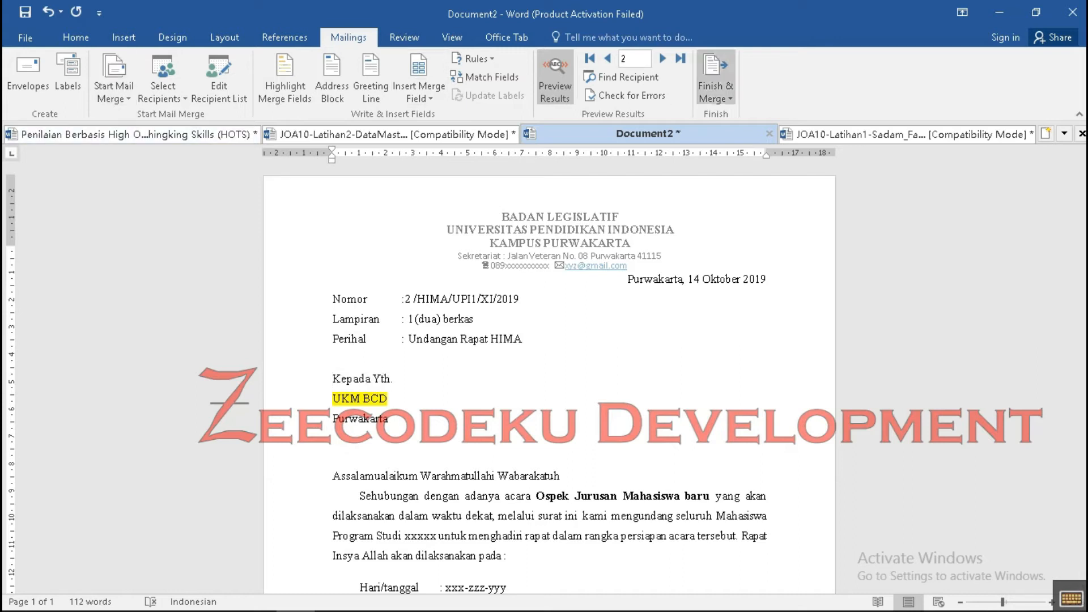
pyautogui.click(662, 58)
pyautogui.click(662, 58)
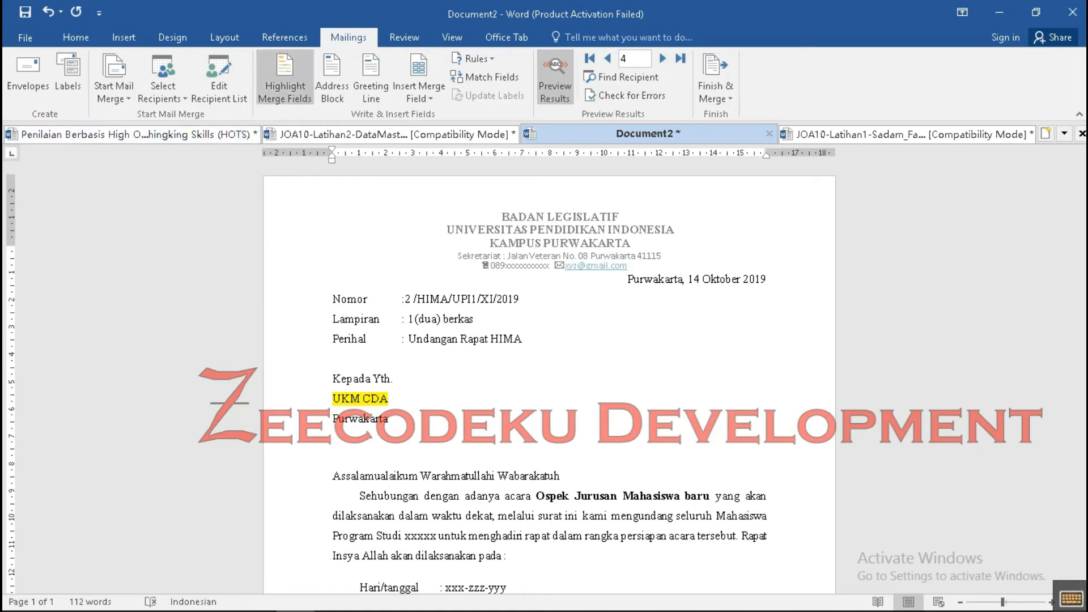
pyautogui.click(662, 58)
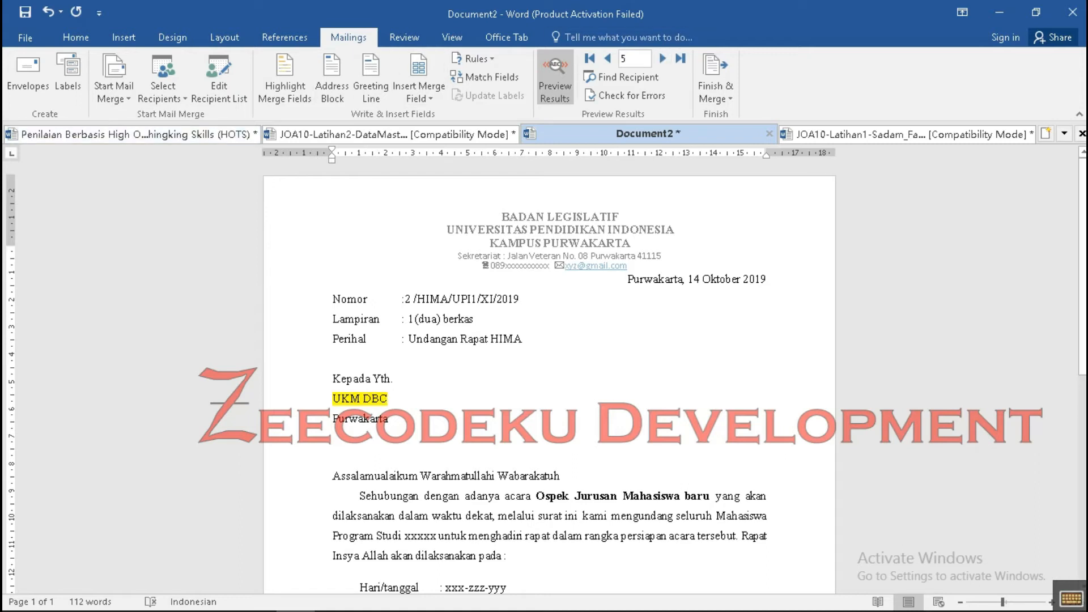
pyautogui.click(113, 79)
pyautogui.click(113, 80)
pyautogui.moveTo(392, 398); pyautogui.dragTo(333, 398)
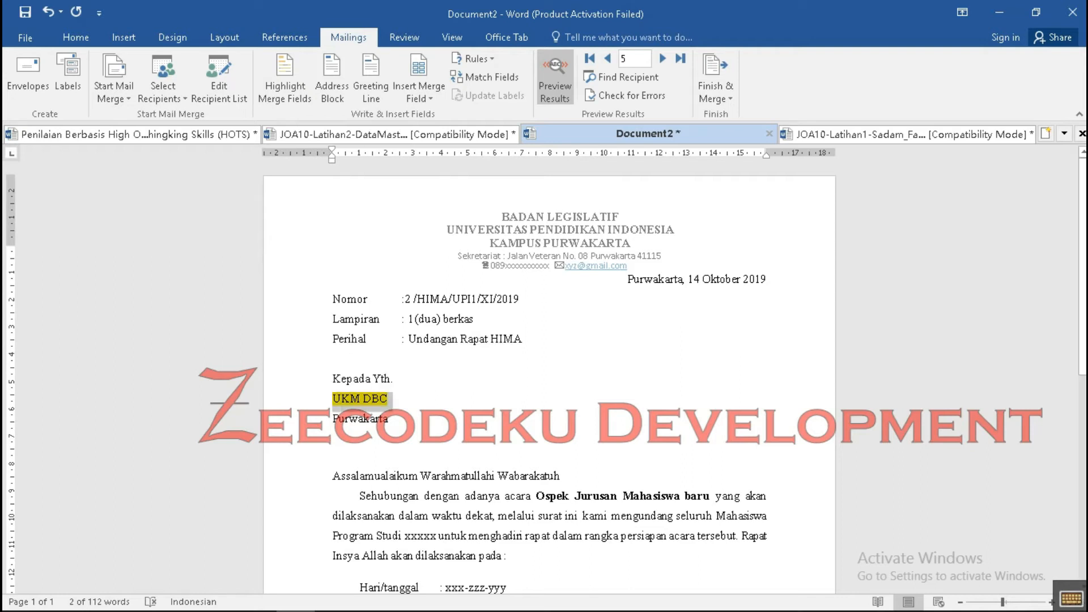
# Open the UKM TUJUAN.mdb data source from the mail merge recipient list for editing.
pyautogui.click(389, 399)
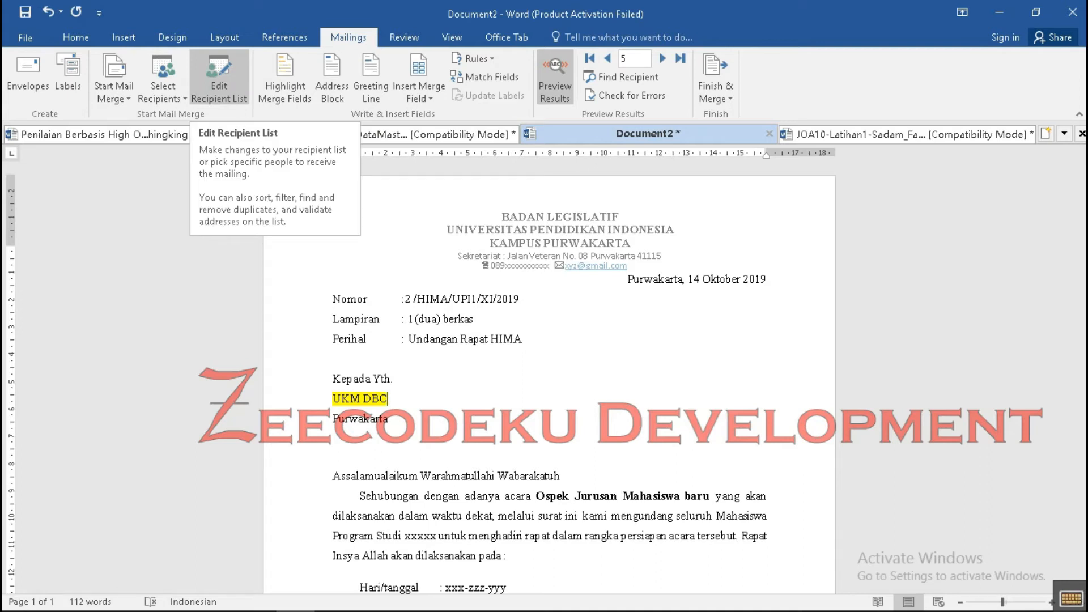
pyautogui.click(218, 85)
pyautogui.click(219, 85)
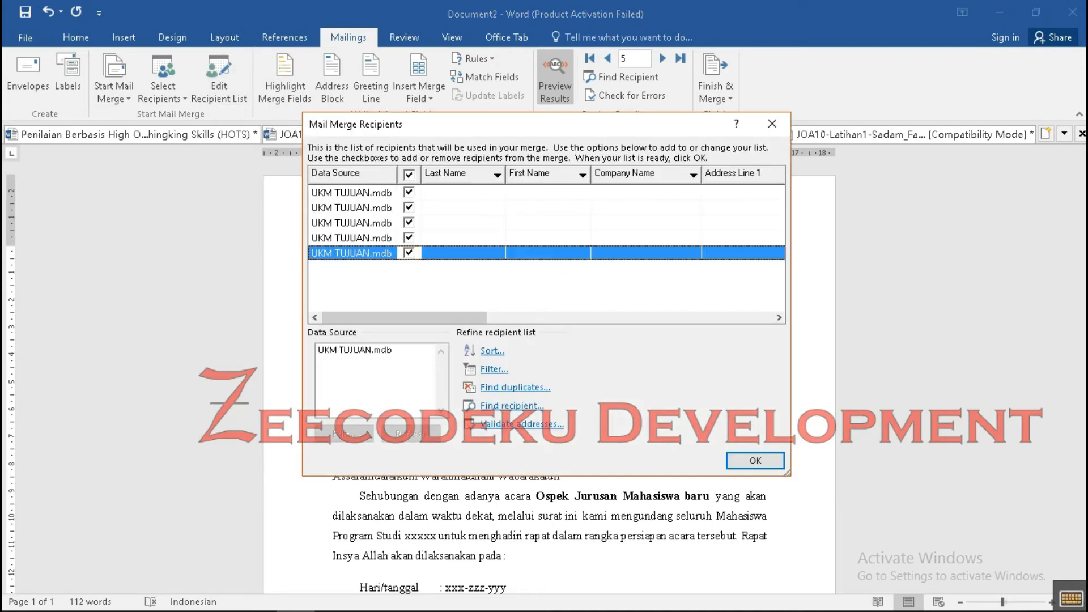
pyautogui.moveTo(403, 124); pyautogui.dragTo(674, 143)
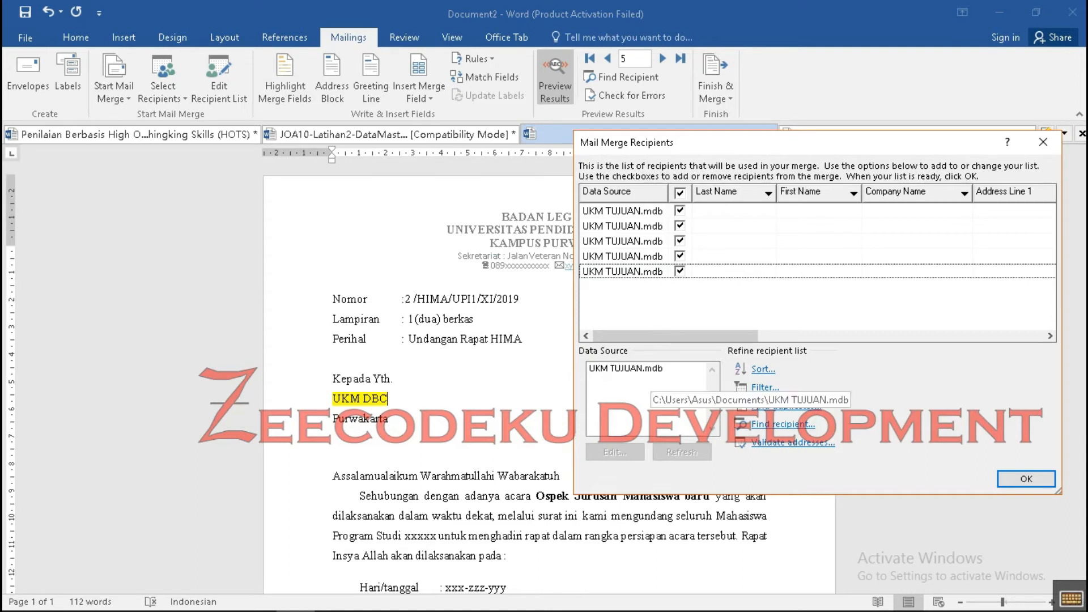
pyautogui.click(646, 369)
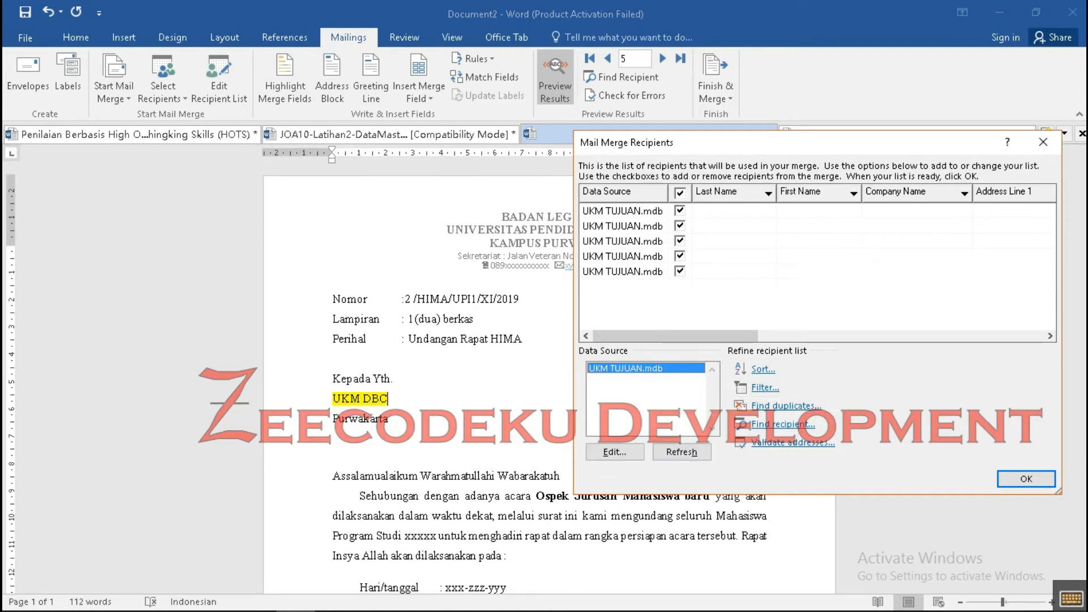
pyautogui.click(614, 452)
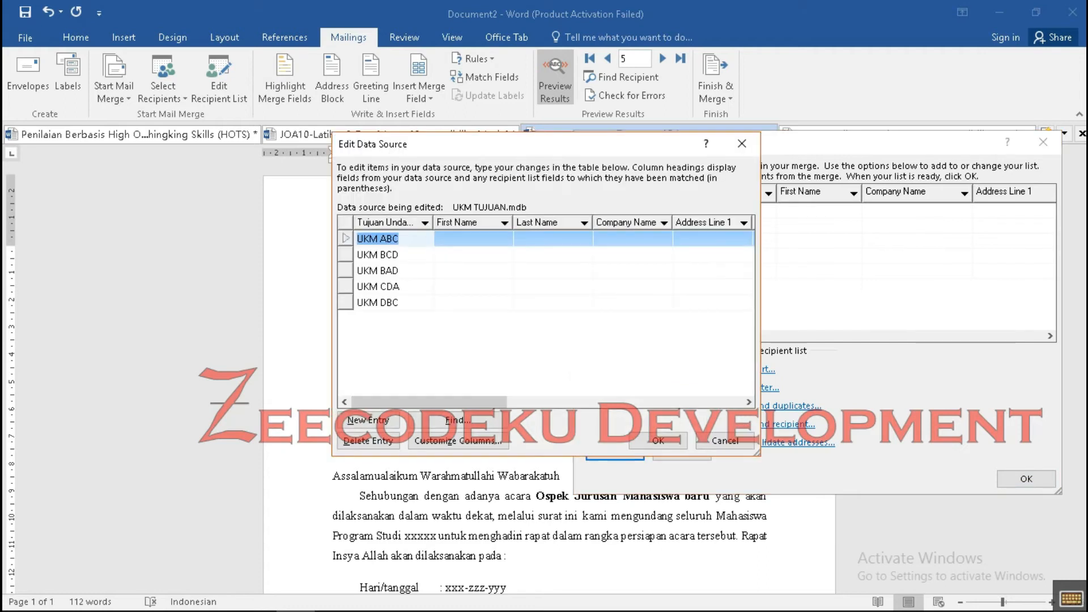
pyautogui.click(429, 403)
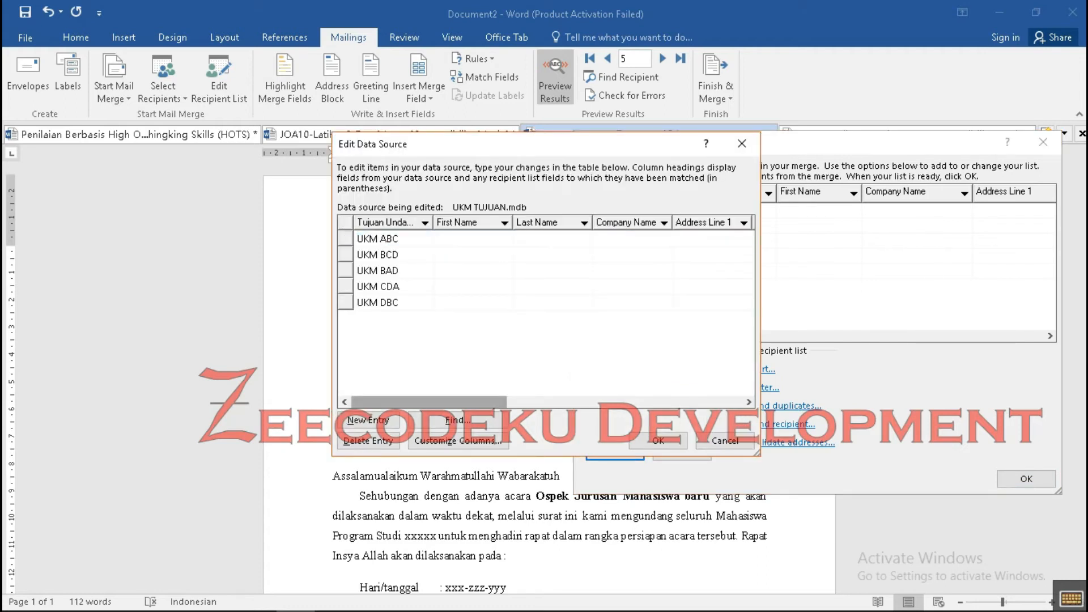
# Add two new entries, UKM LEPPIM and UKM BCA, to the Tujuan Undangan column of the data source.
pyautogui.click(369, 420)
pyautogui.click(369, 420)
pyautogui.moveTo(431, 148); pyautogui.dragTo(849, 150)
pyautogui.click(813, 319)
pyautogui.write('UKM')
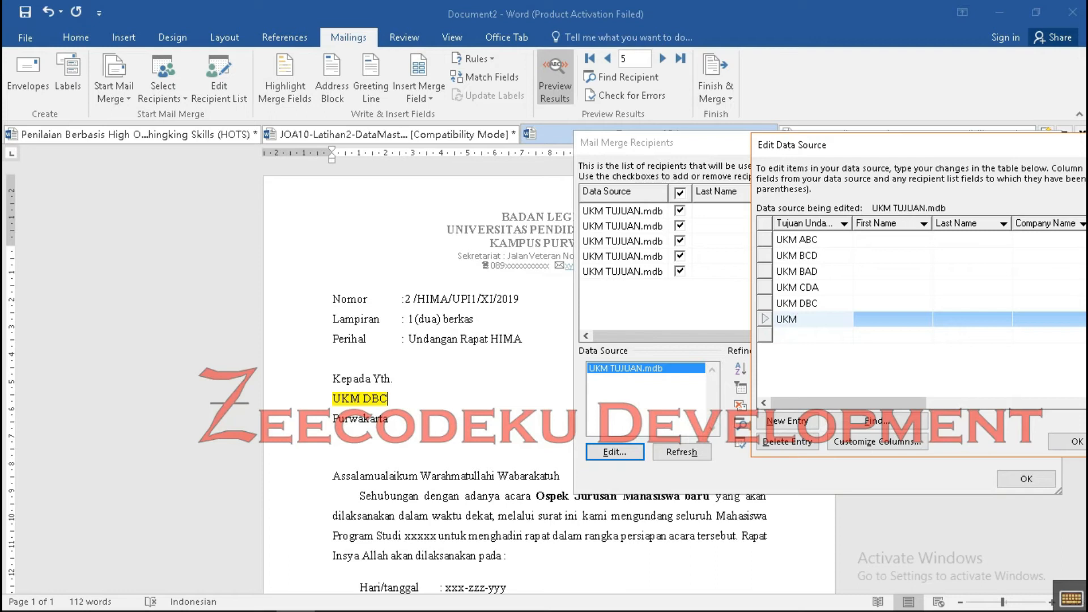
pyautogui.write(' LEPPIM')
pyautogui.press('Down')
pyautogui.write('UKM ')
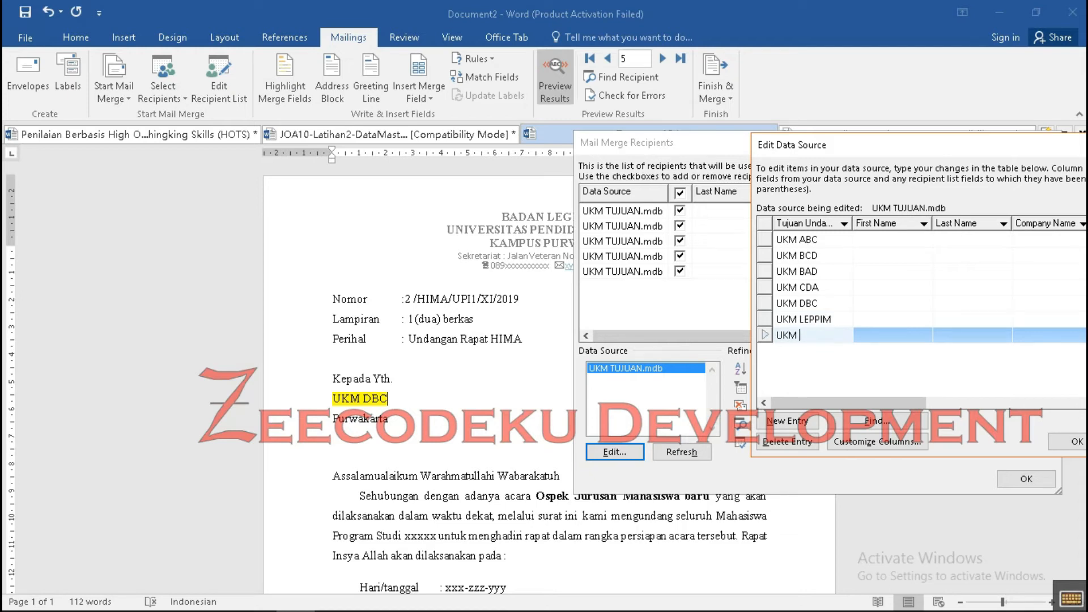
pyautogui.write('BCA')
pyautogui.moveTo(889, 149); pyautogui.dragTo(703, 155)
pyautogui.click(685, 374)
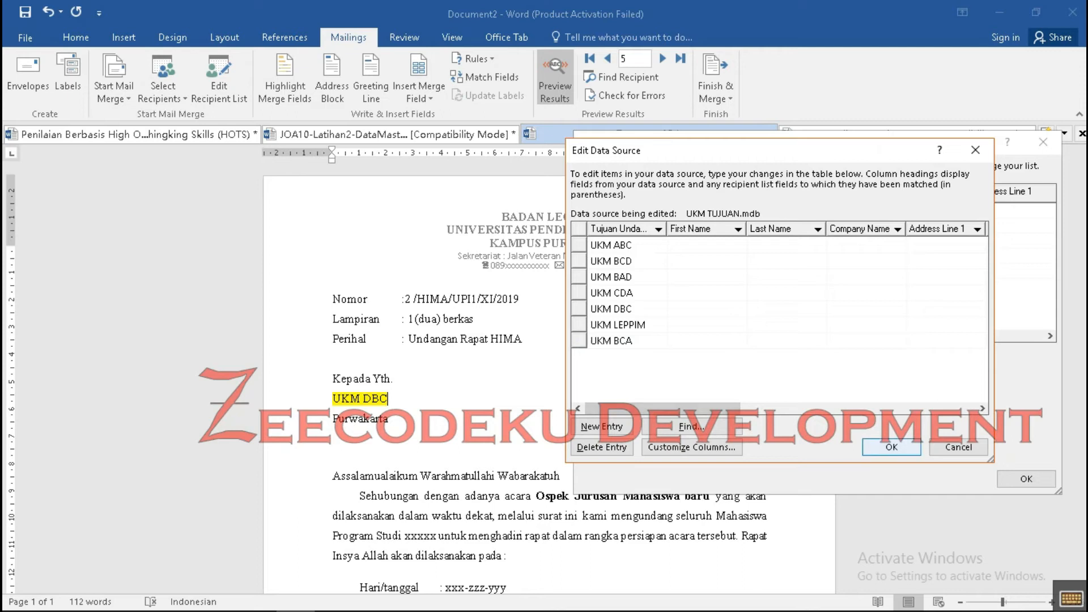
# Save the changes to UKM TUJUAN.mdb and return to the letter with the first recipient selected.
pyautogui.click(891, 447)
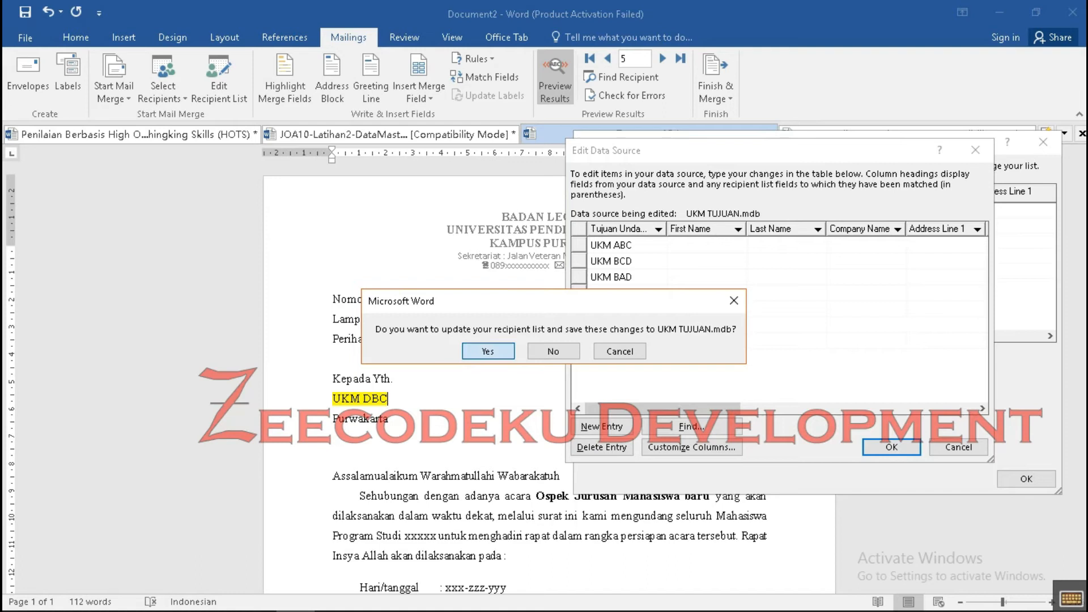
pyautogui.click(488, 351)
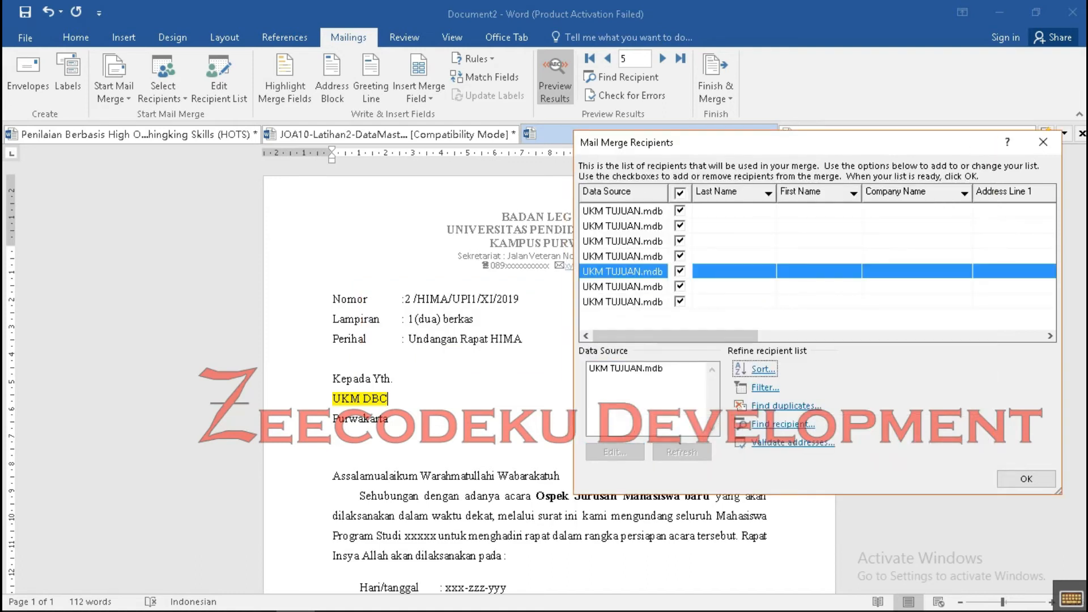
pyautogui.click(622, 210)
pyautogui.click(1026, 479)
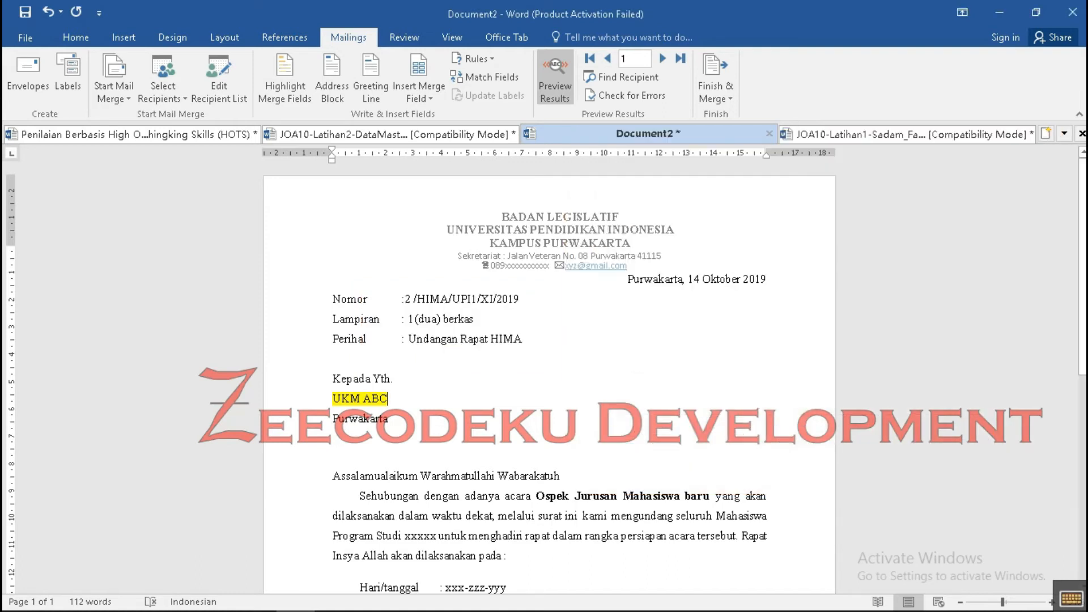
# Step forward and back through the previewed letters, ending at record 7, to check the newly added recipients.
pyautogui.click(662, 58)
pyautogui.click(662, 57)
pyautogui.click(662, 58)
pyautogui.click(661, 58)
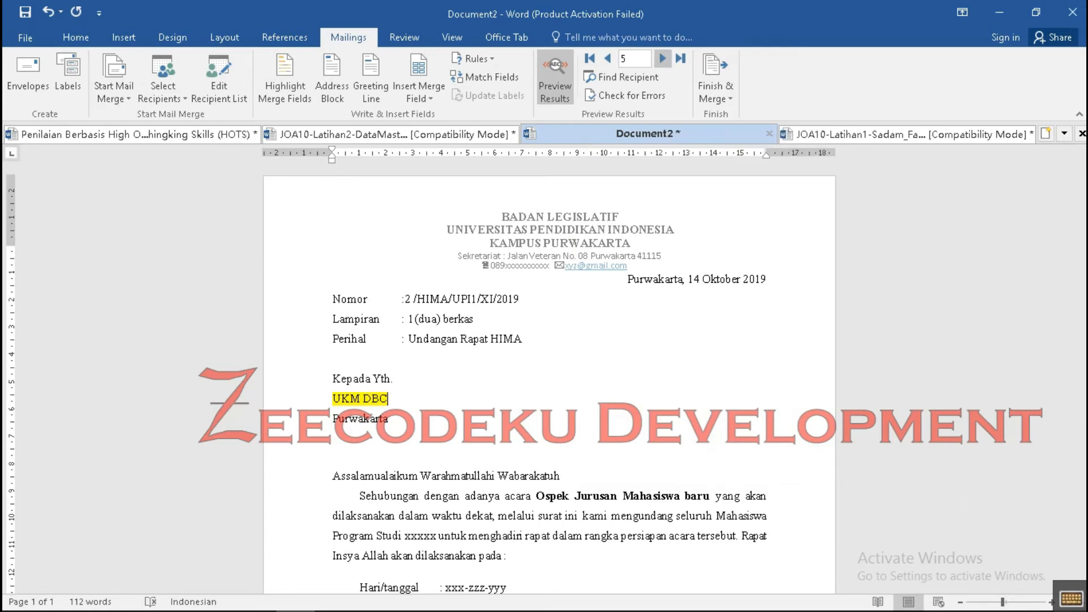
pyautogui.click(662, 58)
pyautogui.click(661, 58)
pyautogui.click(608, 57)
pyautogui.click(607, 58)
pyautogui.click(608, 57)
pyautogui.click(608, 58)
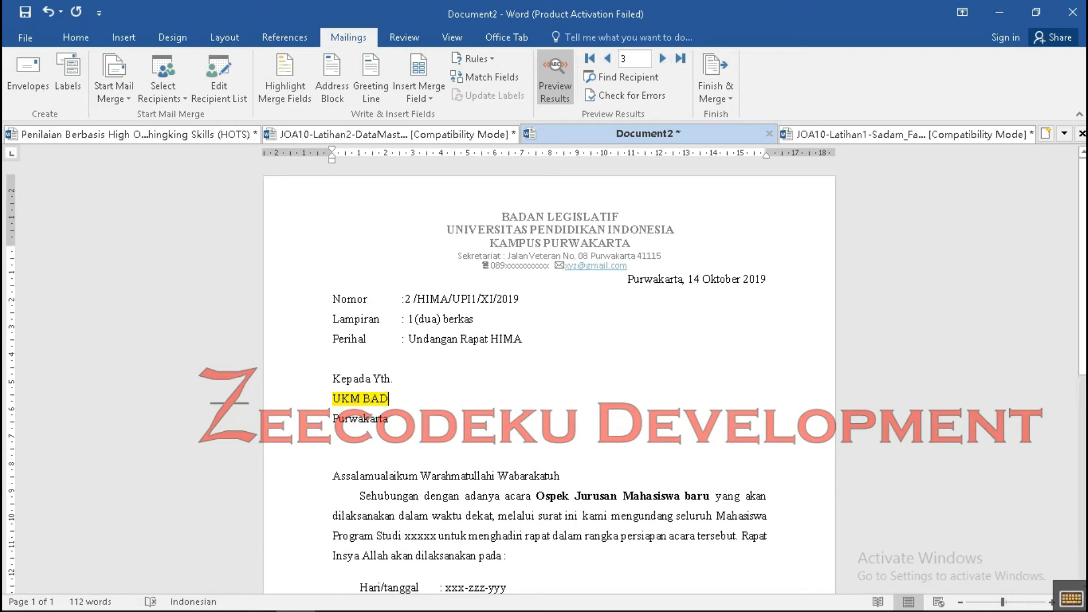
pyautogui.click(662, 57)
pyautogui.click(662, 58)
pyautogui.click(661, 58)
pyautogui.click(662, 58)
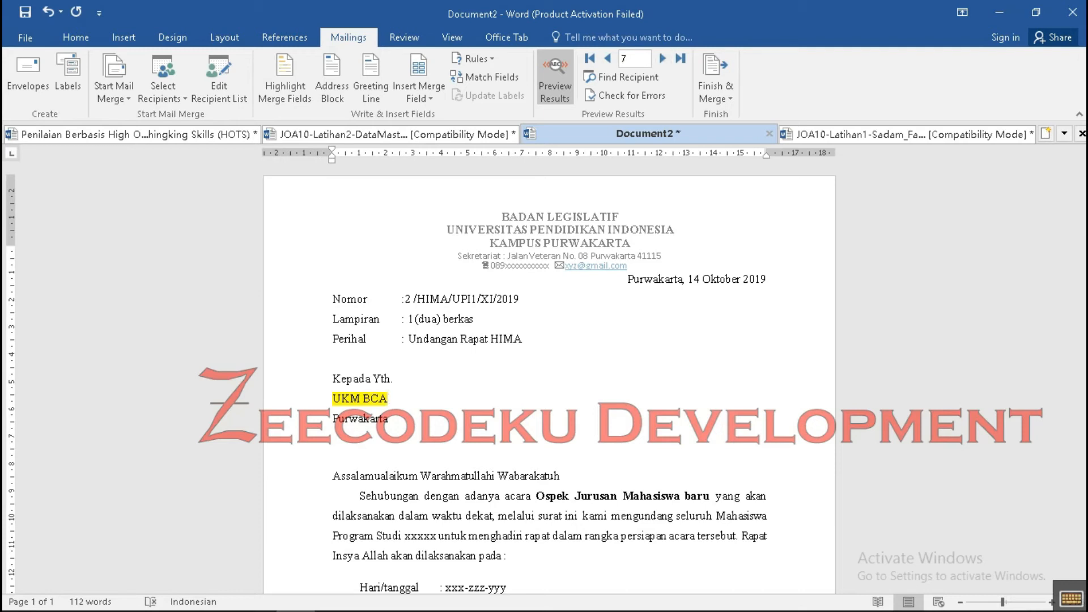
# Examine record 7's recipient line and the rest of the letter down to the signature block.
pyautogui.moveTo(389, 398); pyautogui.dragTo(332, 398)
pyautogui.click(544, 299)
pyautogui.scroll(-12, 543, 299)
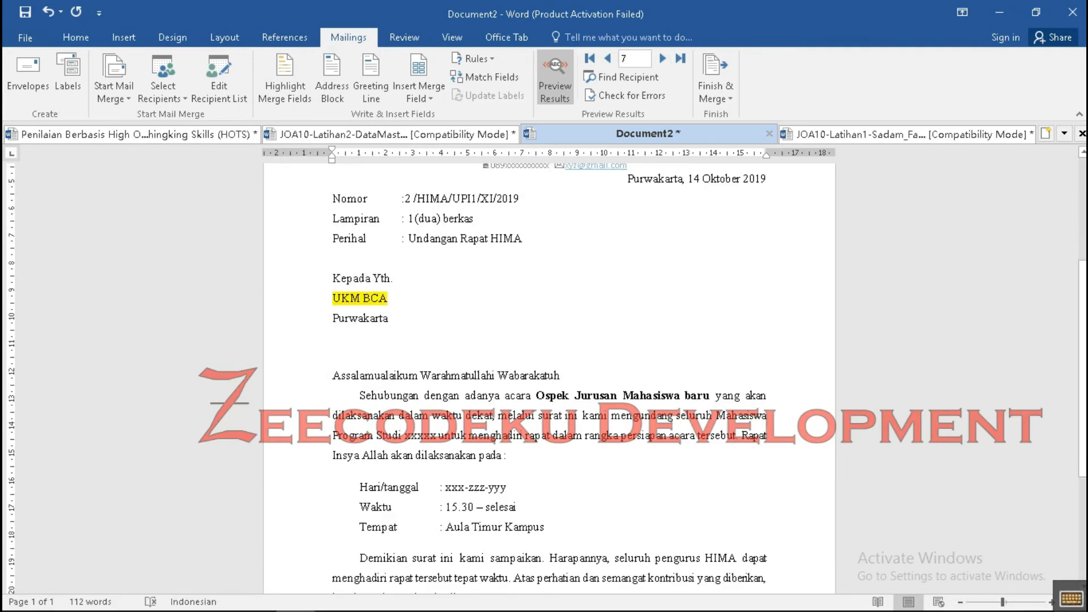
pyautogui.scroll(12, 544, 298)
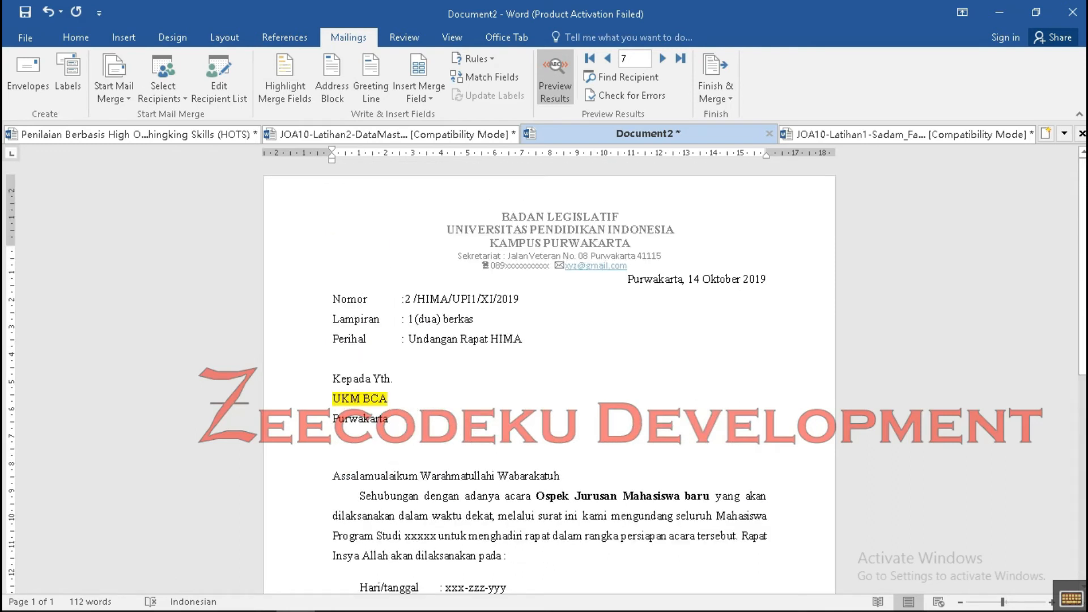
pyautogui.moveTo(389, 399); pyautogui.dragTo(333, 398)
pyautogui.scroll(-3, 333, 399)
pyautogui.scroll(-4, 363, 362)
pyautogui.scroll(8, 363, 363)
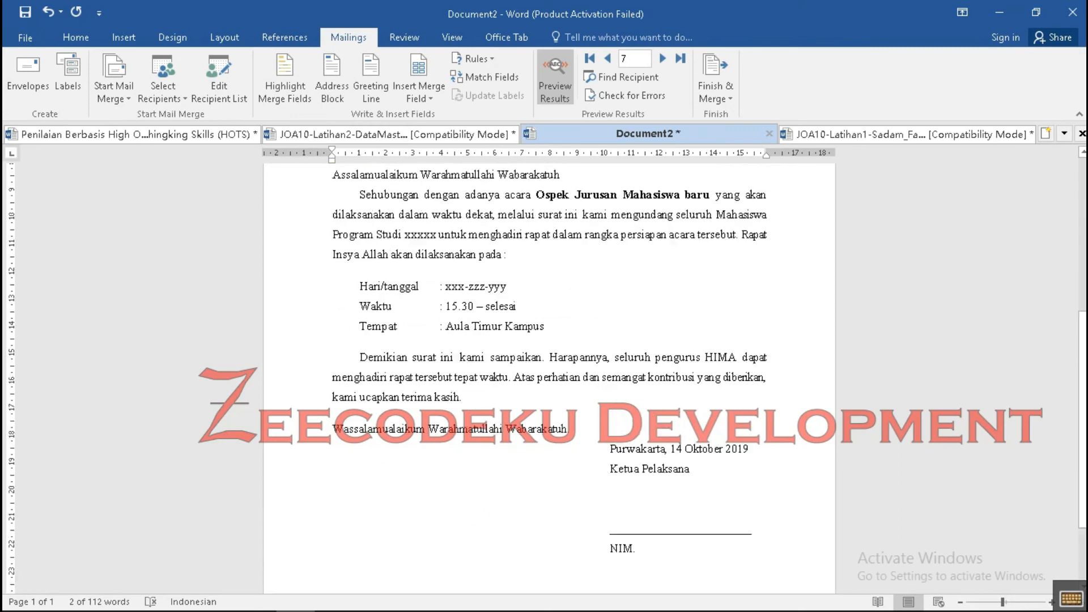
pyautogui.moveTo(389, 332); pyautogui.dragTo(332, 332)
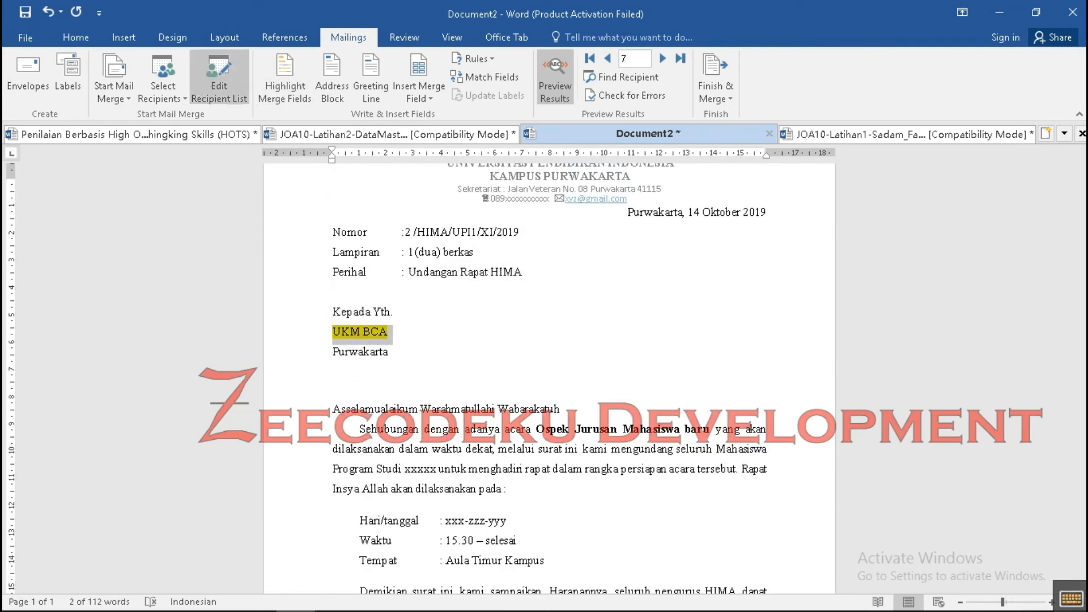
pyautogui.click(389, 352)
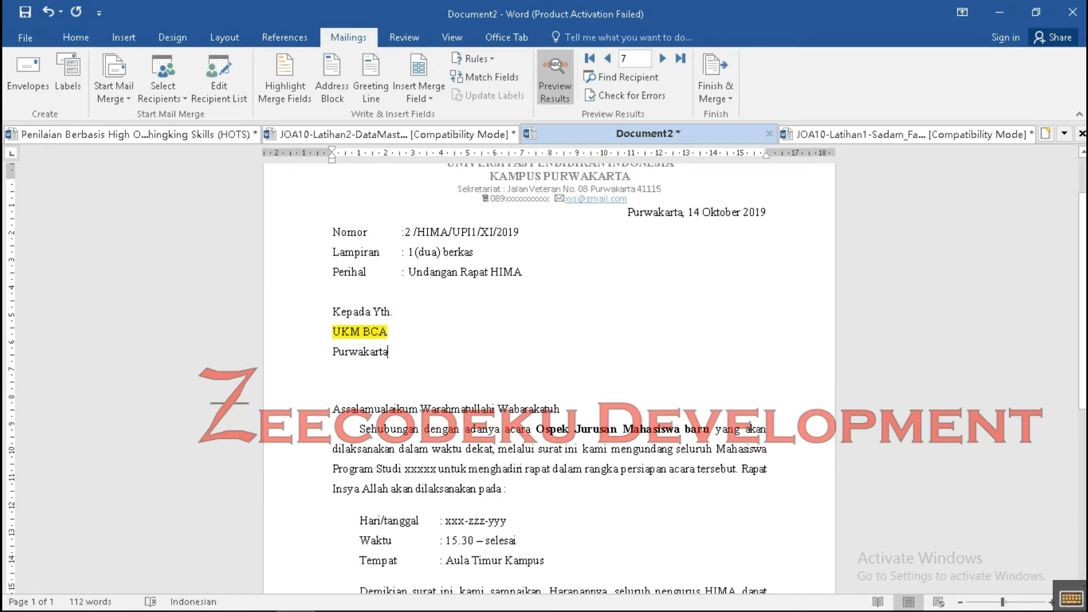
pyautogui.moveTo(388, 333); pyautogui.dragTo(332, 333)
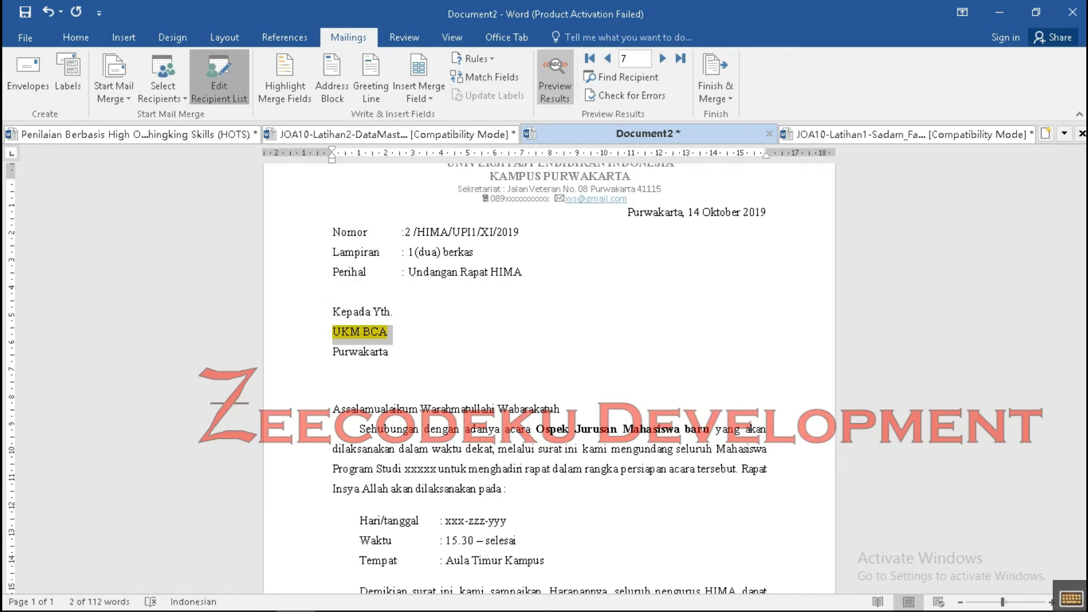
# Look over the mail merge recipient list, and compare the letter with the results preview switched off and back on.
pyautogui.click(219, 79)
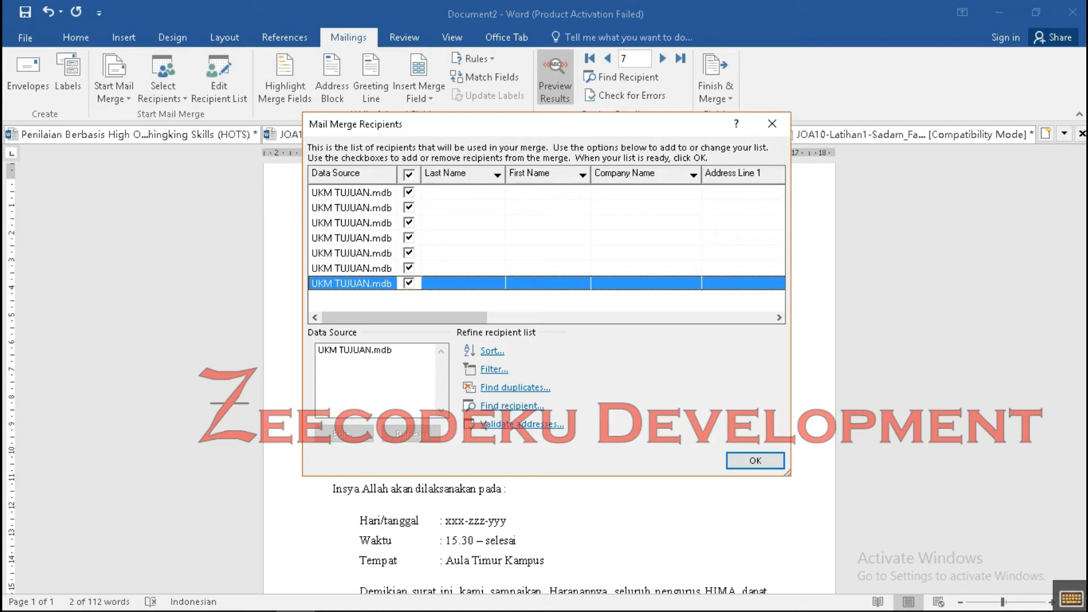
pyautogui.click(755, 460)
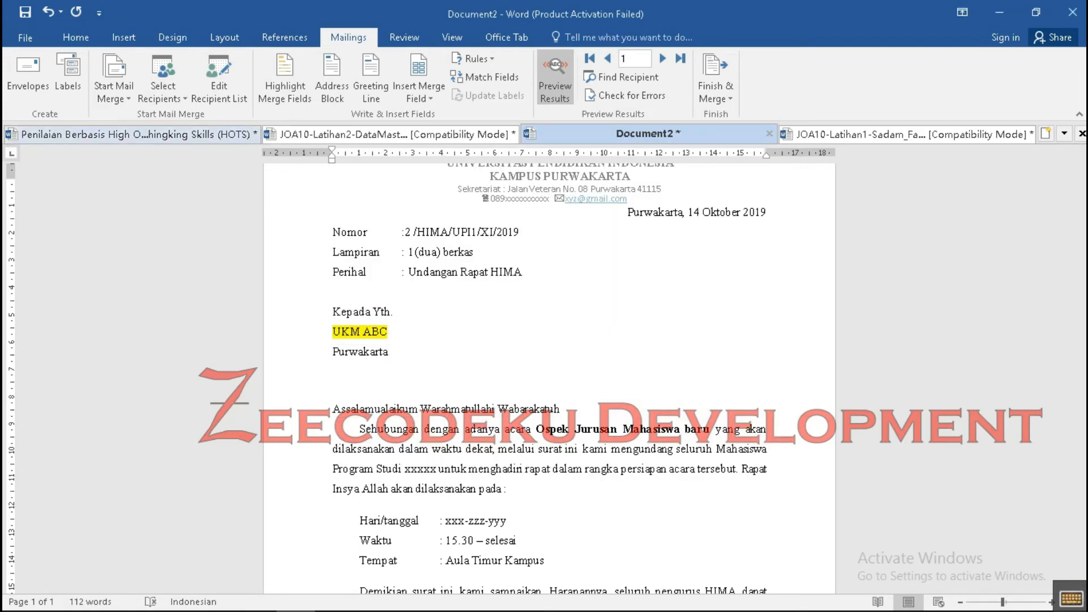
pyautogui.click(163, 90)
pyautogui.click(184, 115)
pyautogui.click(555, 79)
pyautogui.click(555, 79)
pyautogui.click(554, 79)
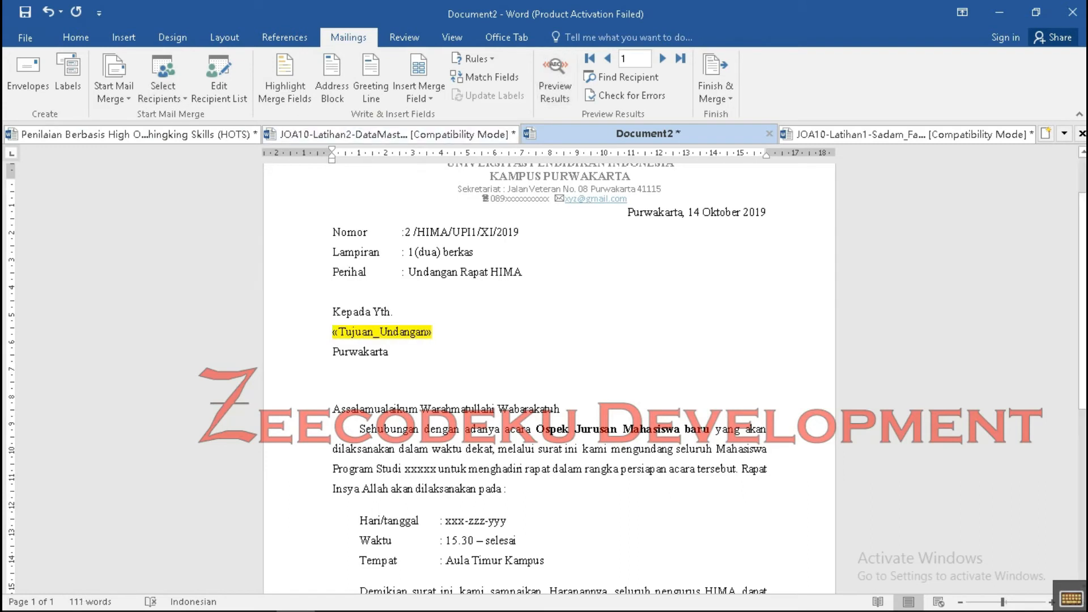
pyautogui.click(554, 79)
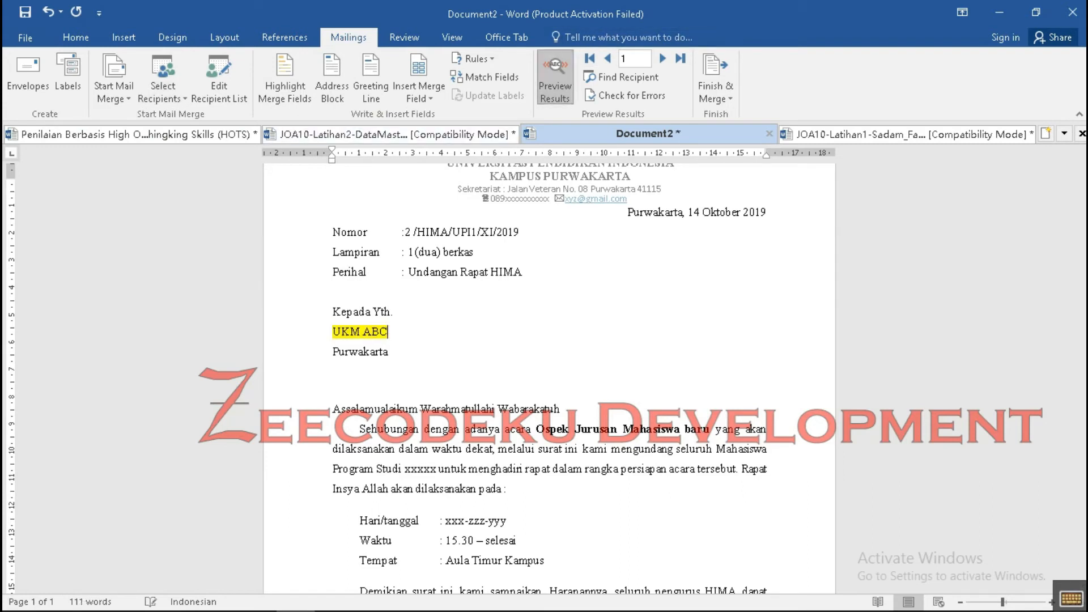
# Step through the previewed letters up to record 7, back to record 1, and on to record 3.
pyautogui.click(662, 58)
pyautogui.click(662, 59)
pyautogui.click(662, 58)
pyautogui.click(663, 58)
pyautogui.click(662, 58)
pyautogui.click(662, 58)
pyautogui.click(607, 58)
pyautogui.click(607, 58)
pyautogui.click(607, 58)
pyautogui.click(607, 59)
pyautogui.click(607, 58)
pyautogui.click(607, 58)
pyautogui.click(662, 58)
pyautogui.click(662, 59)
# Read through record 3's letter from the letterhead to the signature block, checking its recipient line.
pyautogui.scroll(-6, 549, 369)
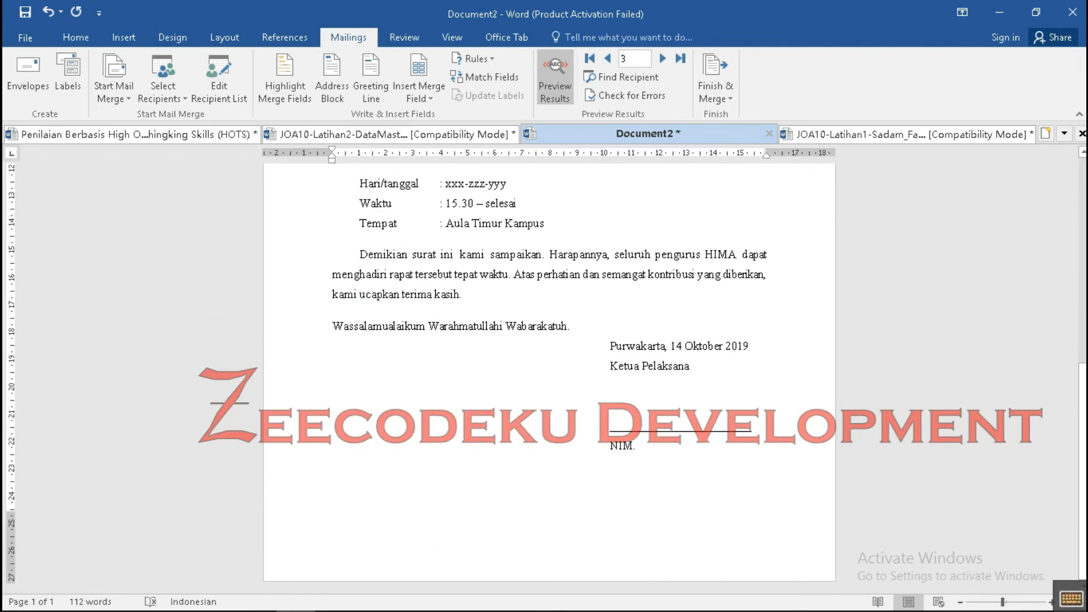
pyautogui.scroll(7, 548, 369)
pyautogui.scroll(-4, 548, 368)
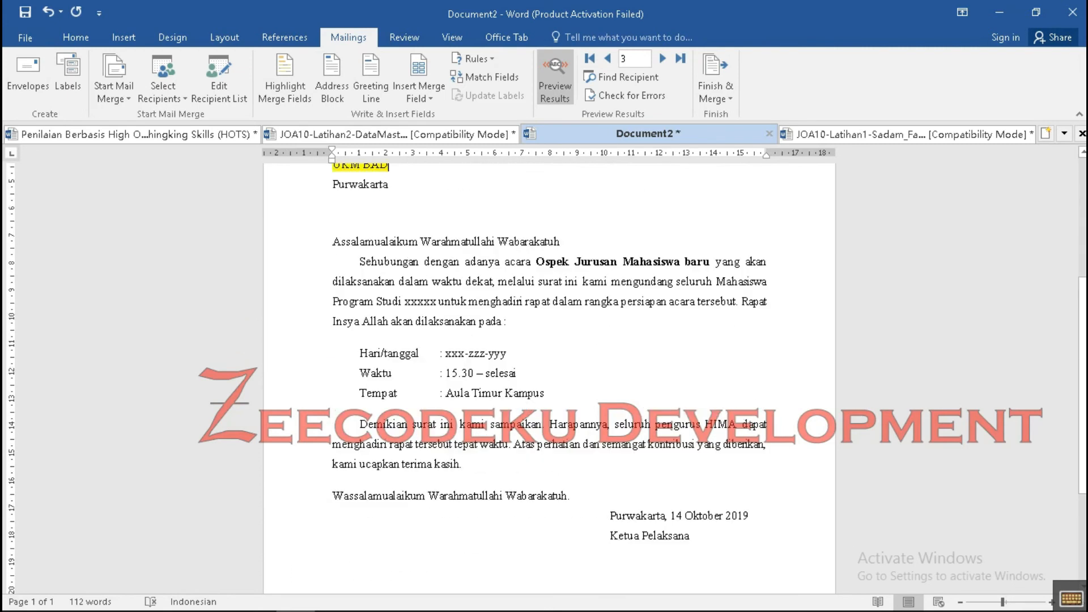
pyautogui.scroll(4, 548, 368)
pyautogui.moveTo(388, 366); pyautogui.dragTo(332, 366)
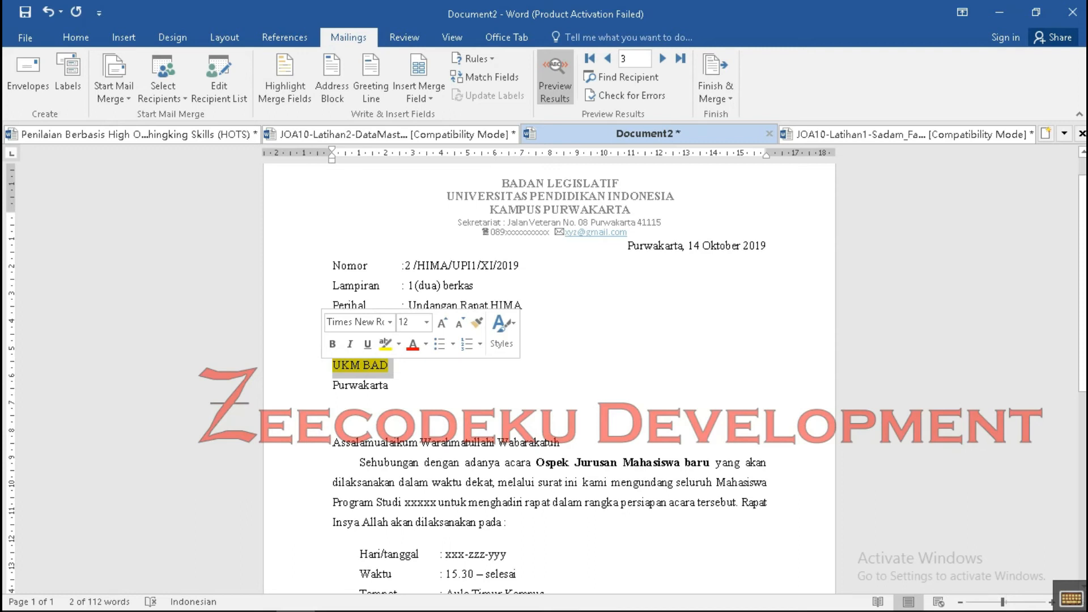
pyautogui.press('Right')
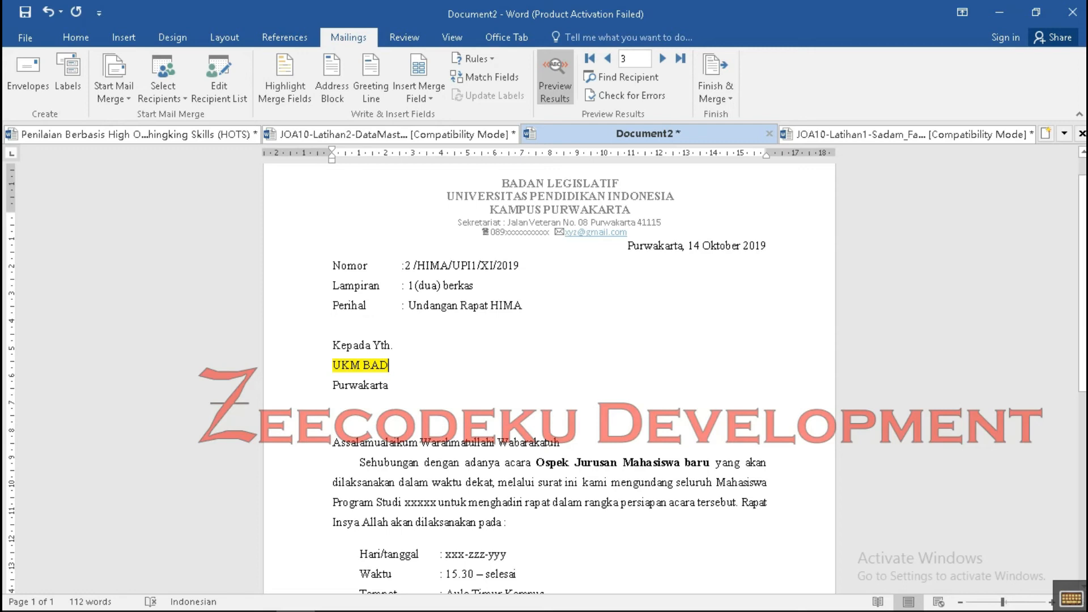
pyautogui.scroll(-7, 548, 374)
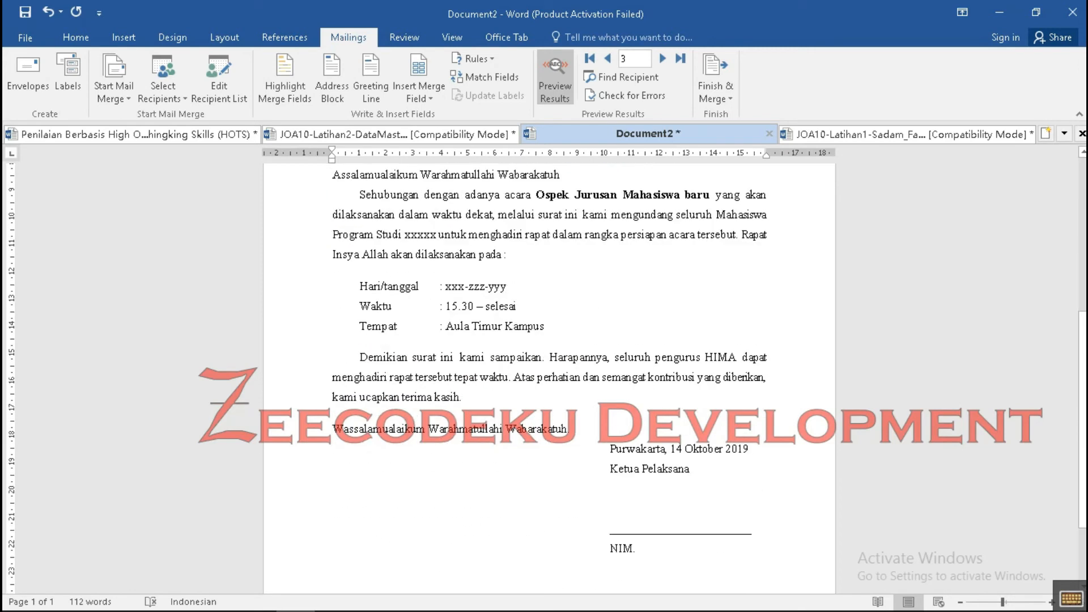
pyautogui.scroll(5, 549, 374)
pyautogui.scroll(3, 548, 374)
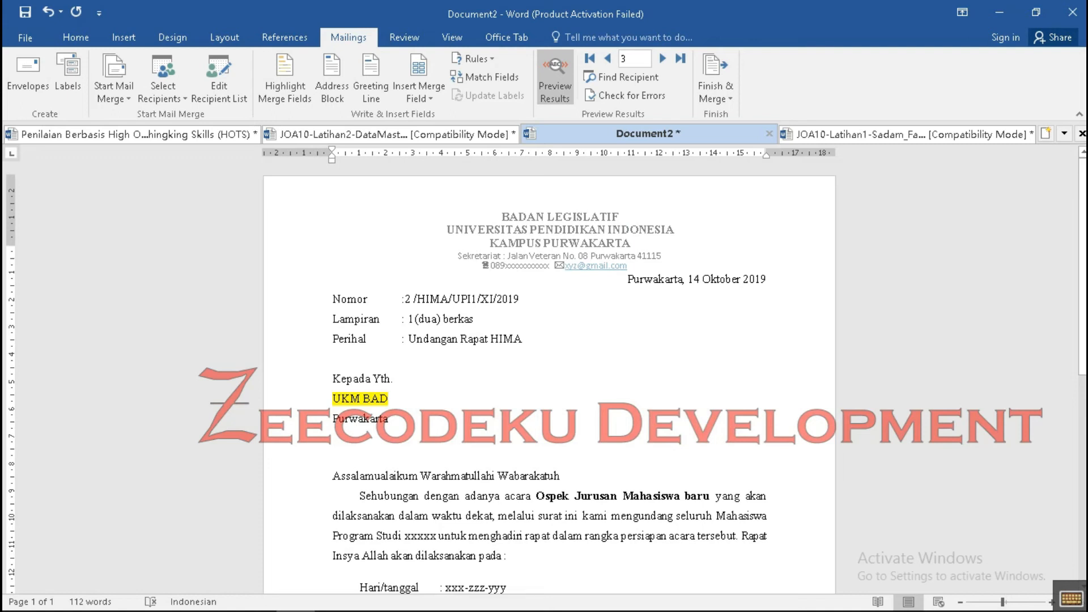
# Check the merged recipient name under "Kepada Yth." in record 3, glancing at the JOA10-Latihan1 document for comparison.
pyautogui.moveTo(389, 399); pyautogui.dragTo(333, 399)
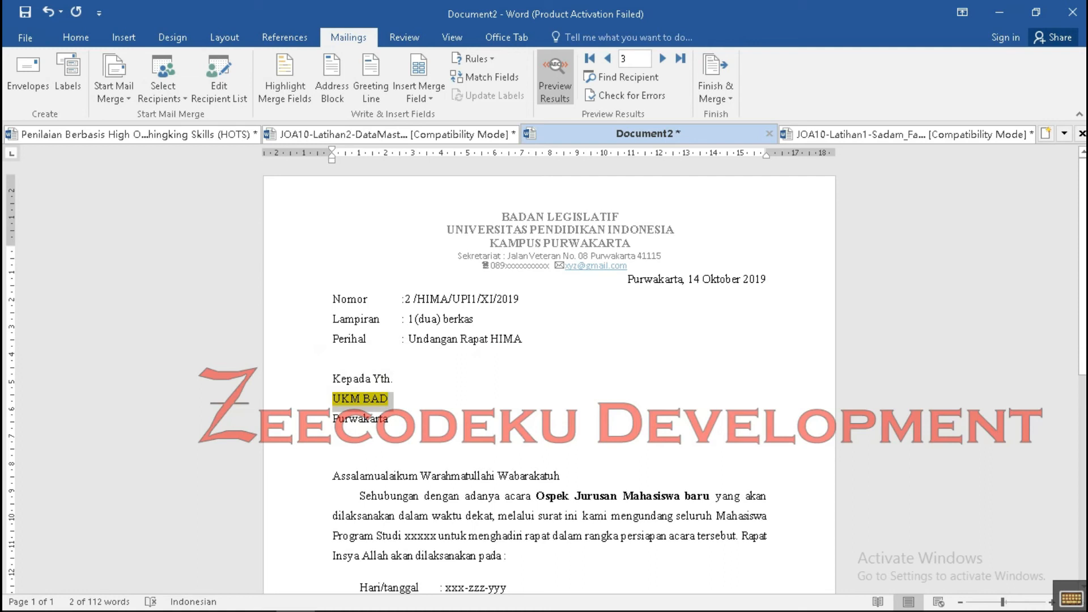
pyautogui.click(391, 399)
pyautogui.moveTo(391, 398); pyautogui.dragTo(333, 399)
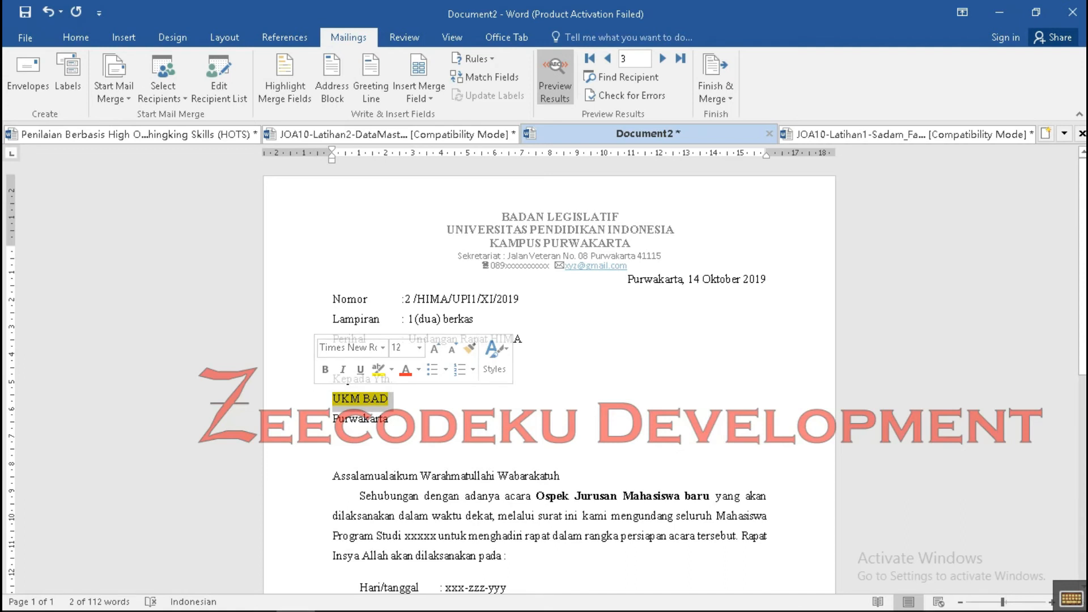
pyautogui.click(348, 399)
pyautogui.doubleClick(348, 398)
pyautogui.click(389, 418)
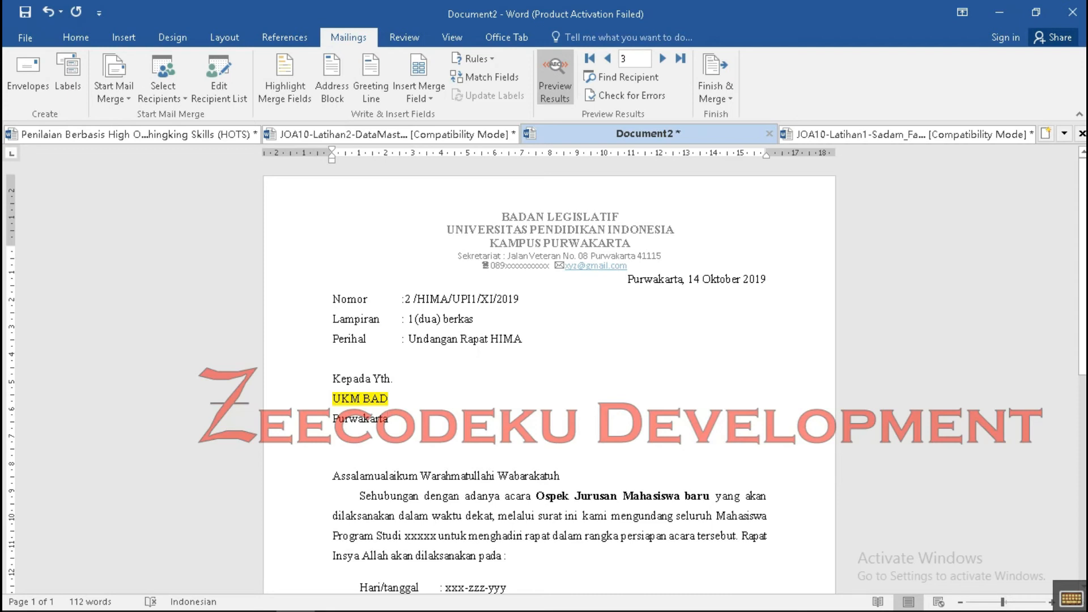
pyautogui.click(907, 134)
pyautogui.click(649, 134)
pyautogui.moveTo(388, 398); pyautogui.dragTo(333, 398)
pyautogui.click(393, 379)
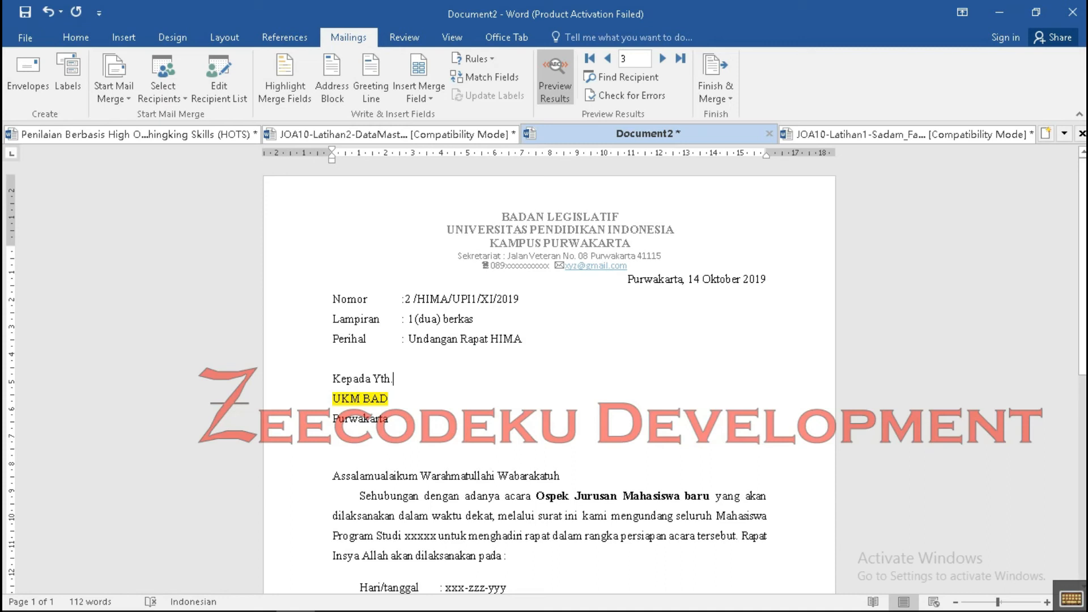
# Examine record 3's address block, selecting the highlighted recipient merge field and the "Purwakarta" line beneath it.
pyautogui.doubleClick(360, 398)
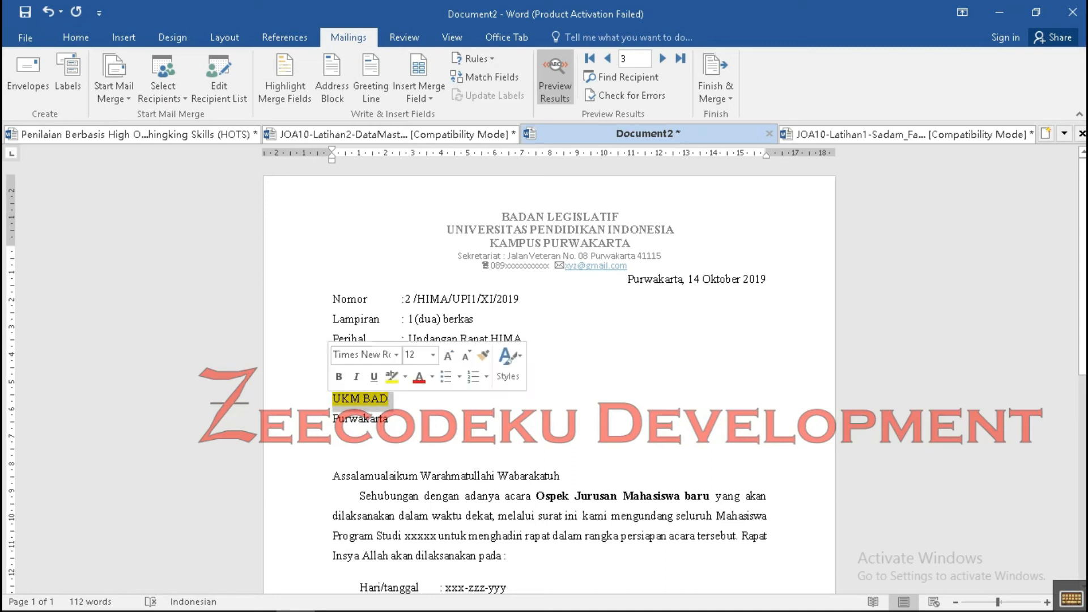
pyautogui.click(362, 399)
pyautogui.moveTo(391, 399); pyautogui.dragTo(332, 398)
pyautogui.click(391, 399)
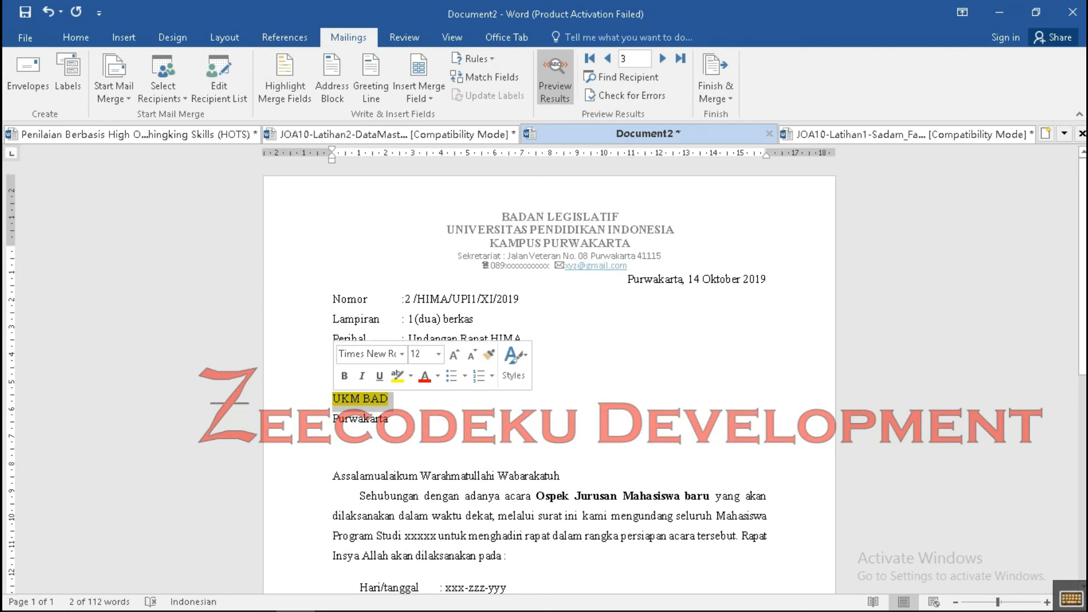
pyautogui.click(388, 419)
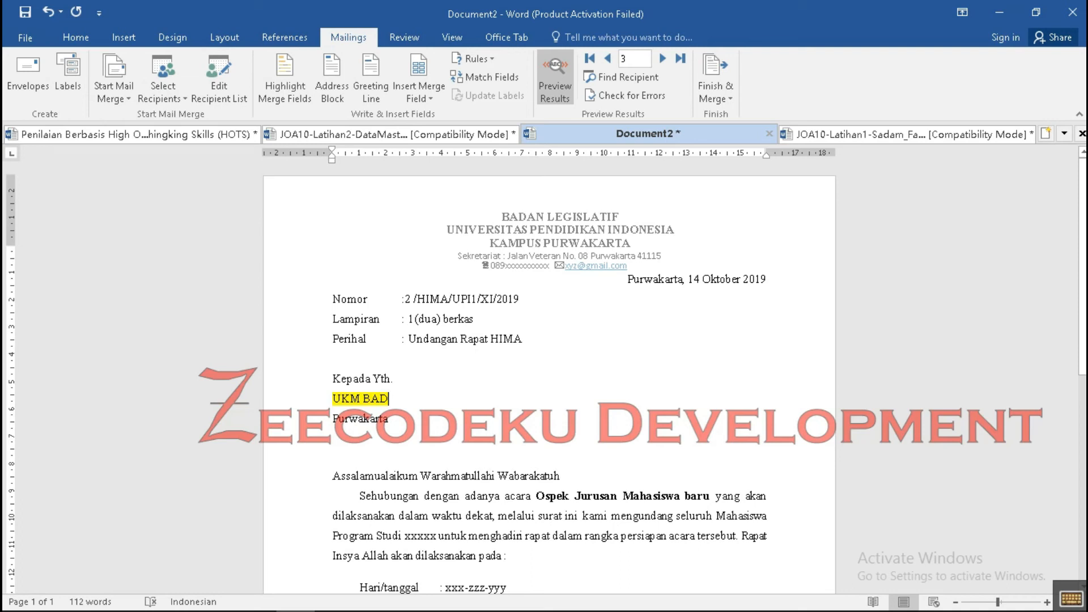
pyautogui.moveTo(392, 398); pyautogui.dragTo(332, 398)
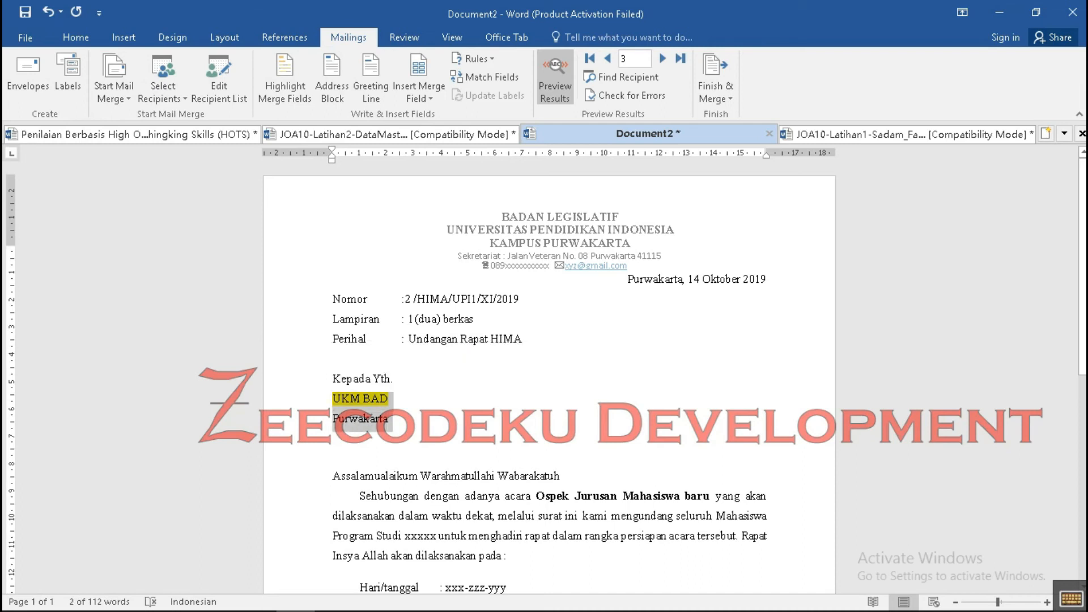
pyautogui.click(347, 383)
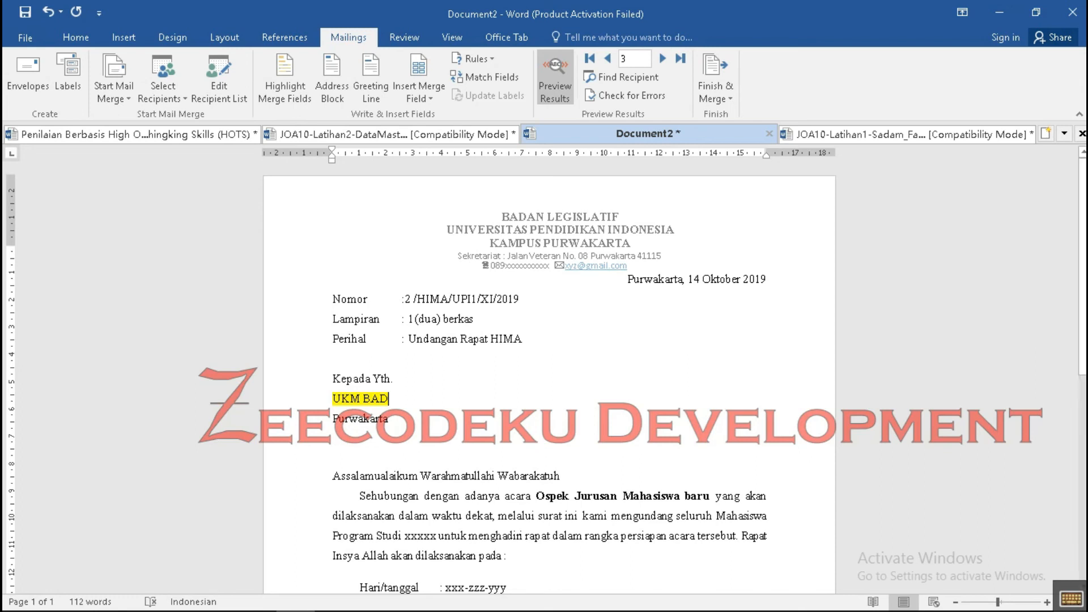
pyautogui.moveTo(350, 398); pyautogui.dragTo(320, 400)
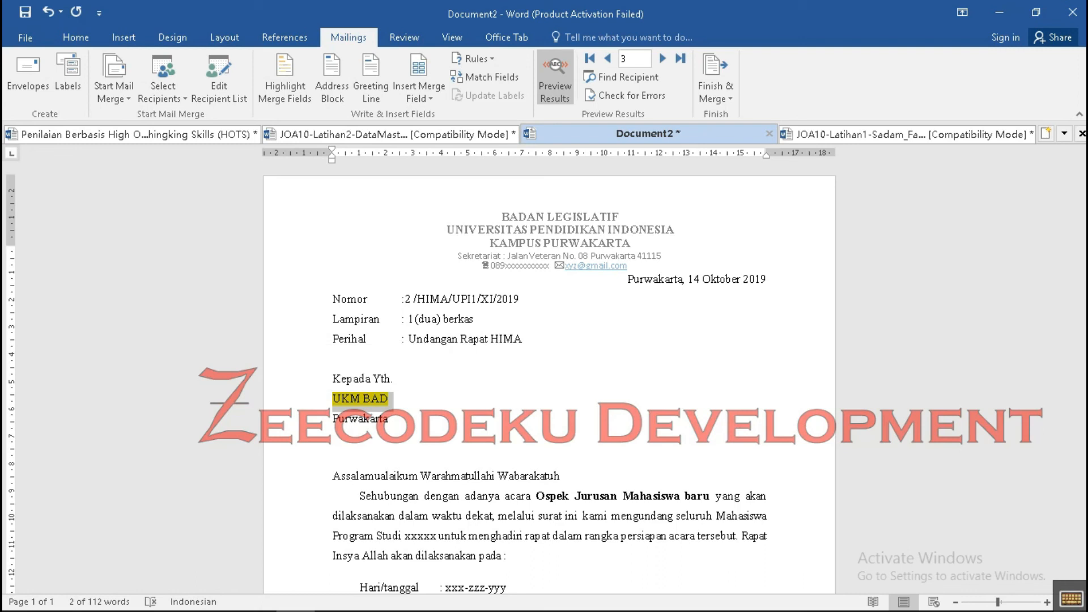
pyautogui.click(351, 398)
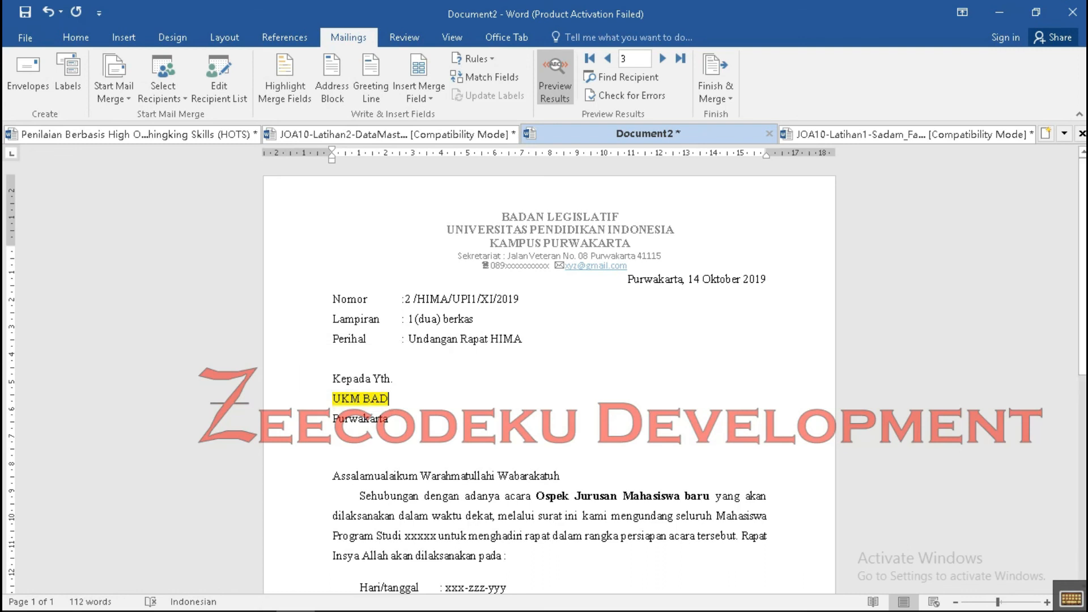
pyautogui.tripleClick(351, 399)
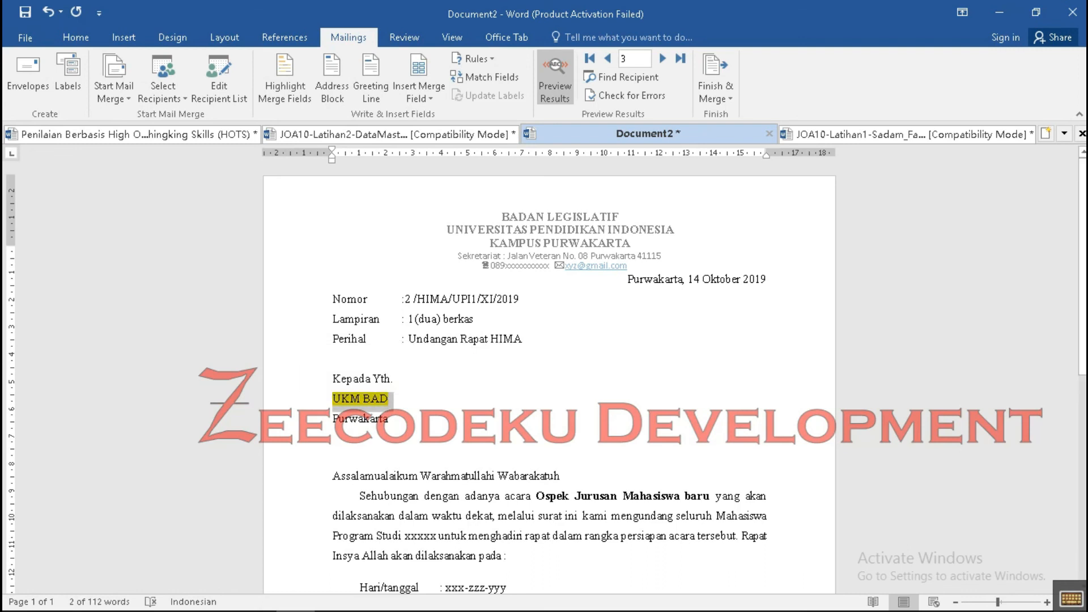
pyautogui.click(388, 398)
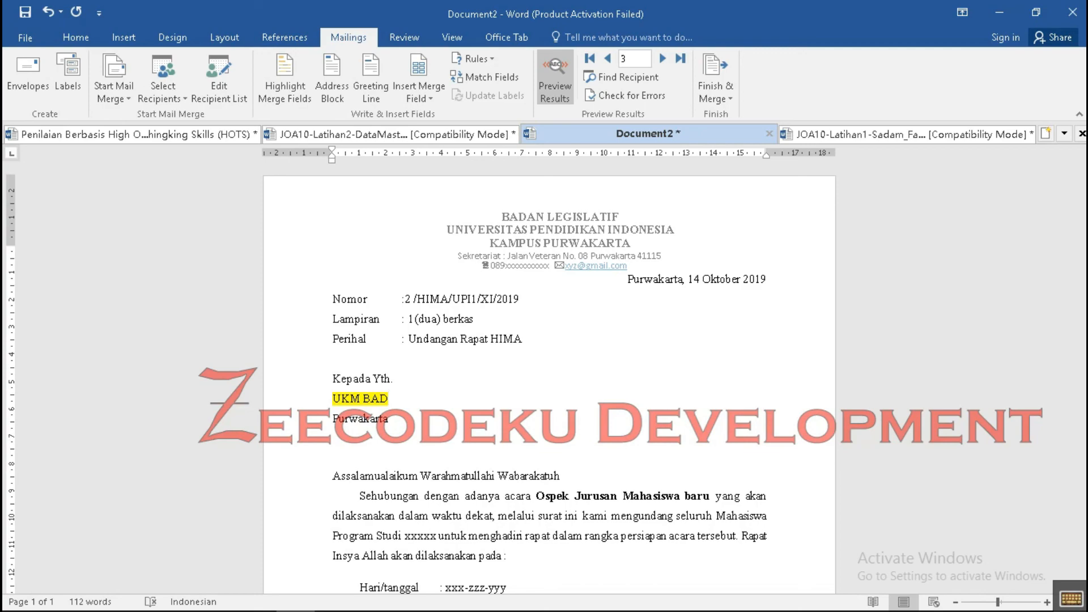
pyautogui.moveTo(100, 609)
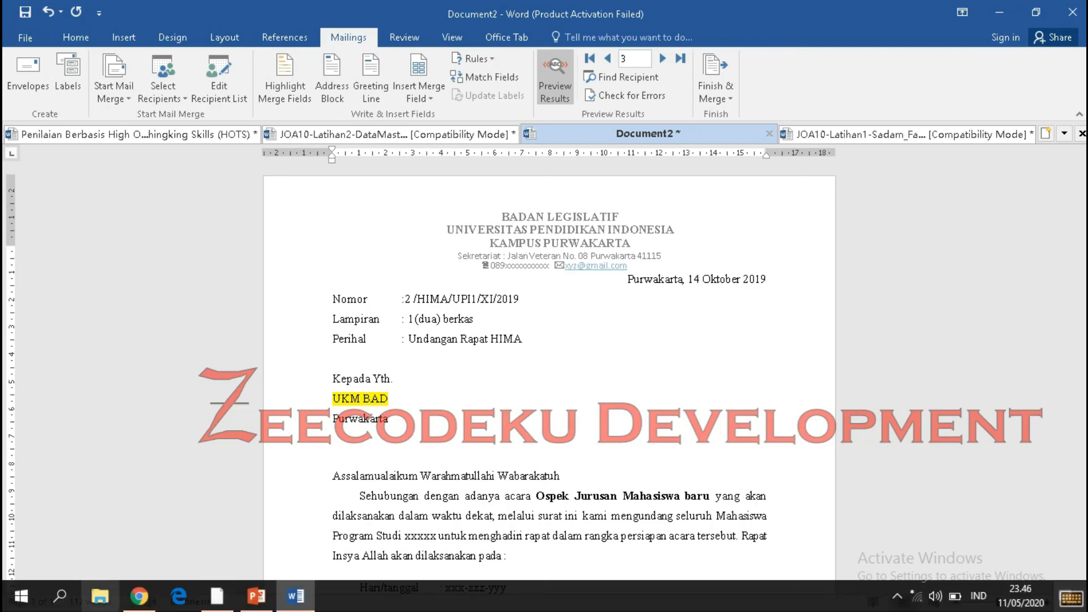